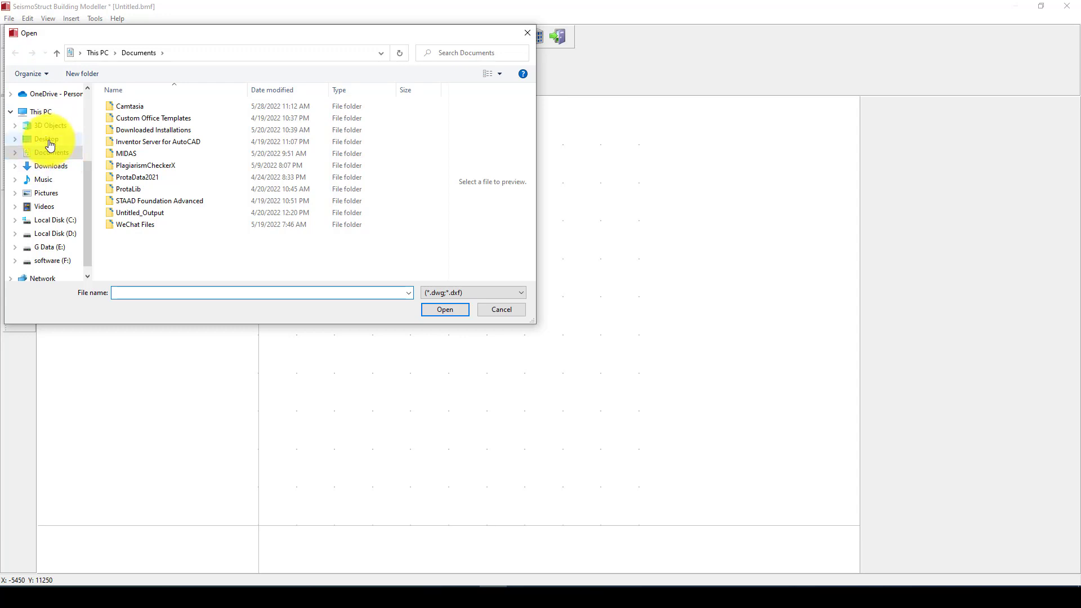
Step: Import the CAD drawing Plan.dwg from the Steel-Frame folder on the Desktop
click(47, 139)
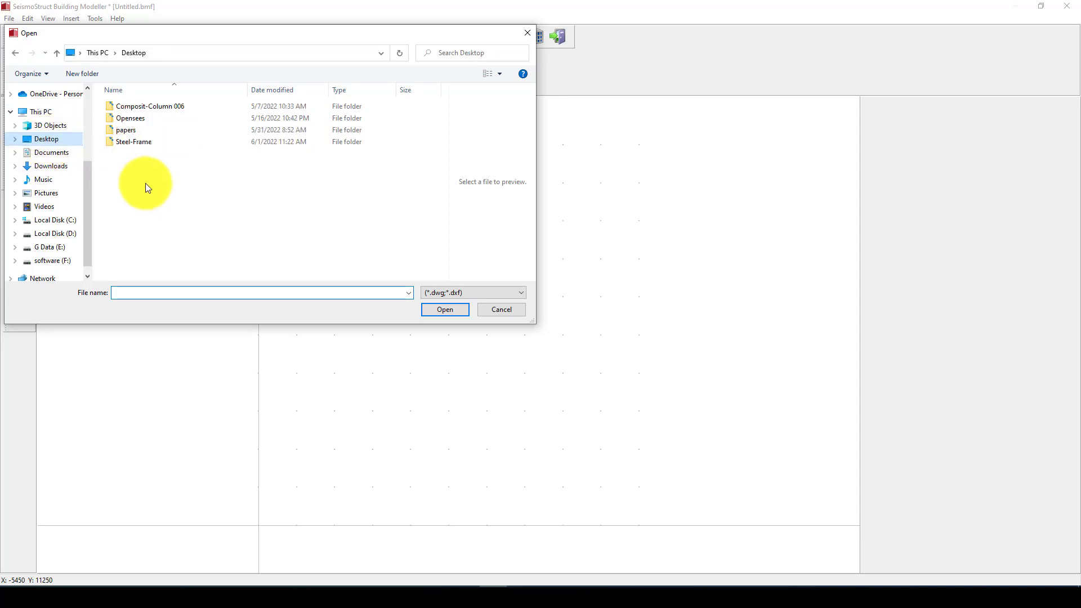
double_click(130, 143)
click(126, 105)
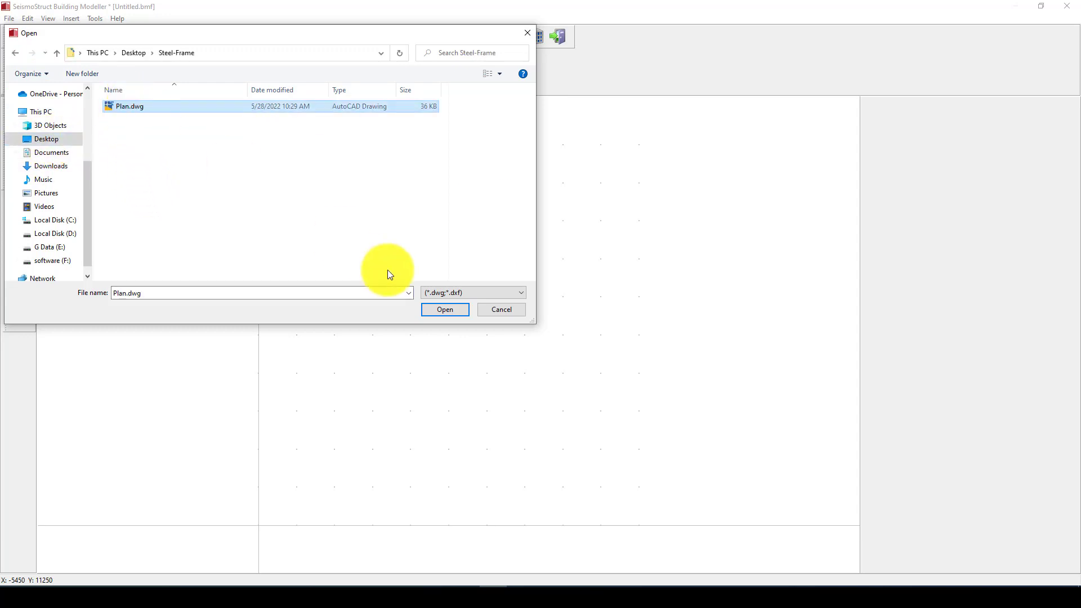
click(442, 310)
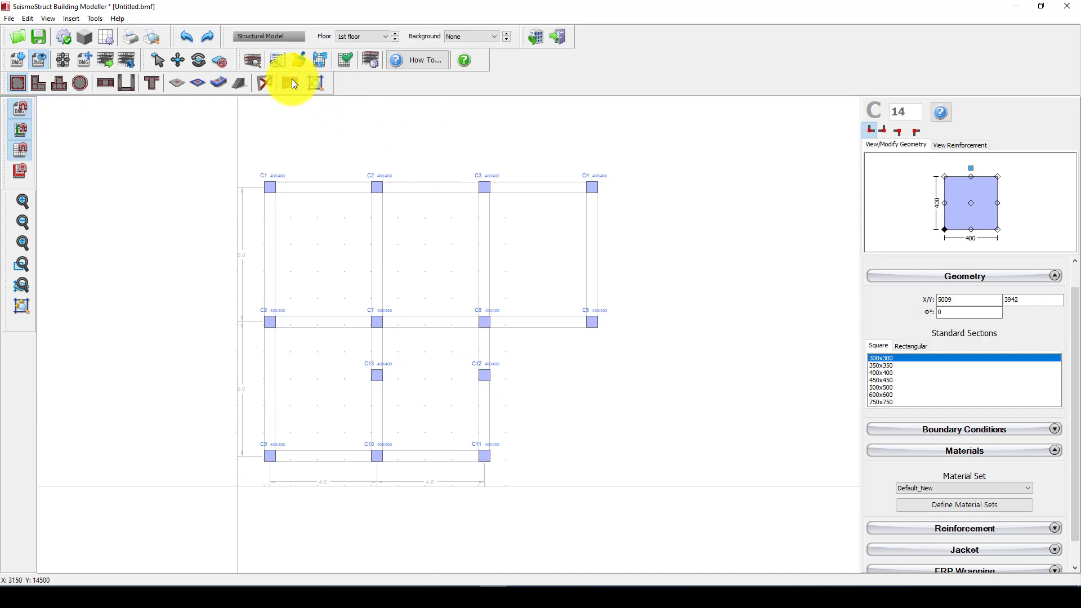
Step: Place 200 mm thick infill walls along the column line from C1 to C4 and from C4 to C5
click(290, 83)
click(315, 83)
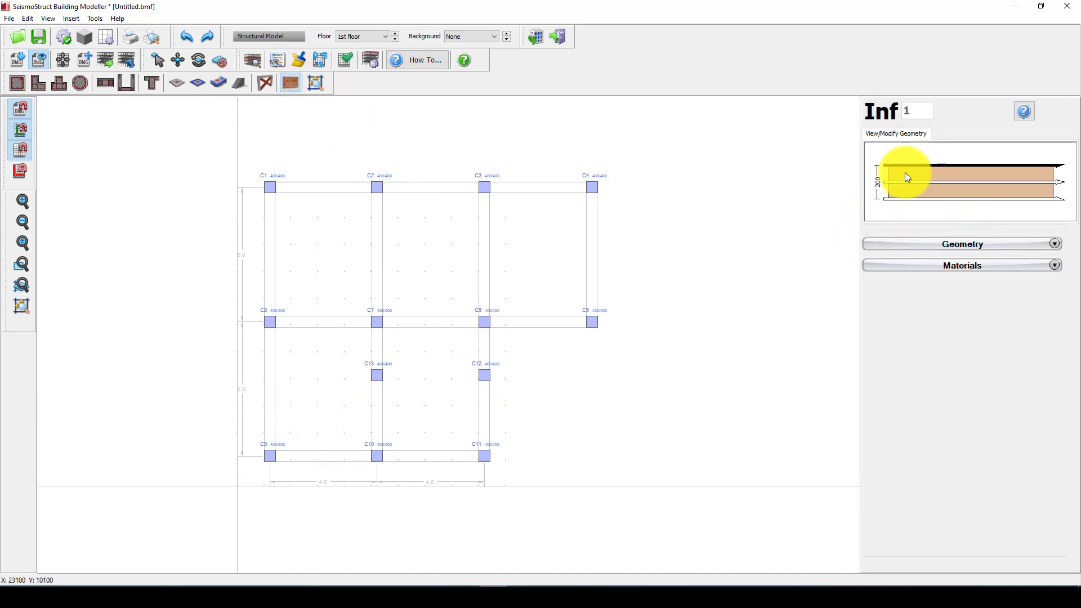
click(270, 187)
click(591, 187)
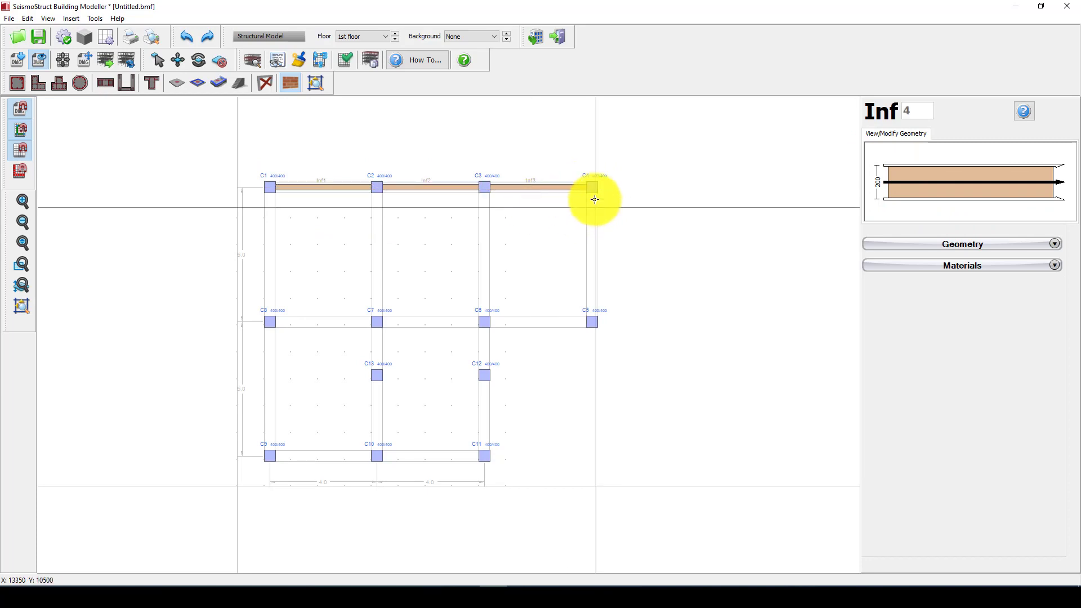
click(592, 187)
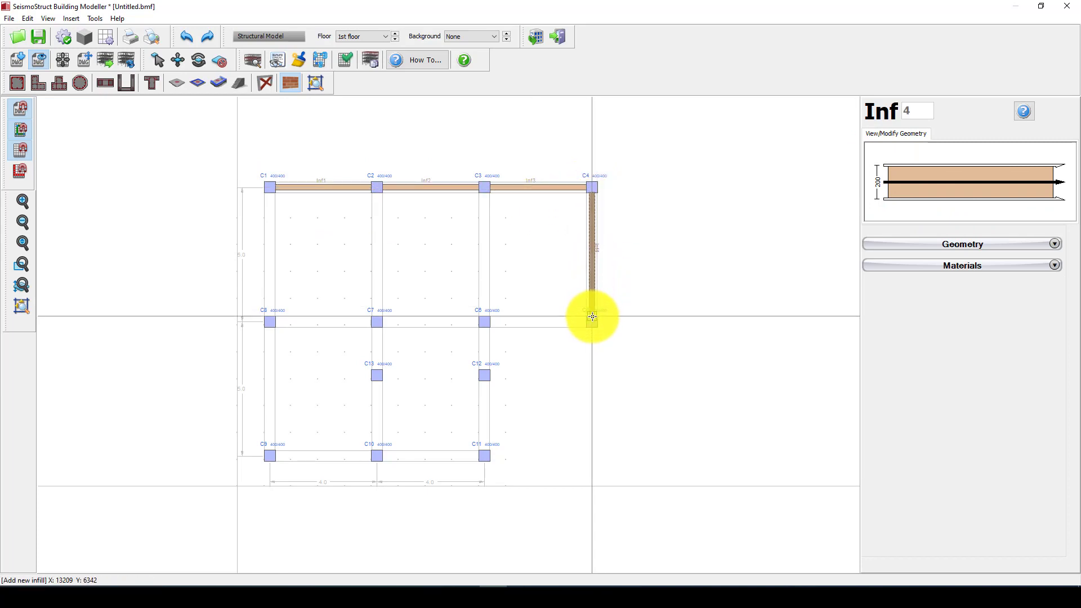
click(592, 316)
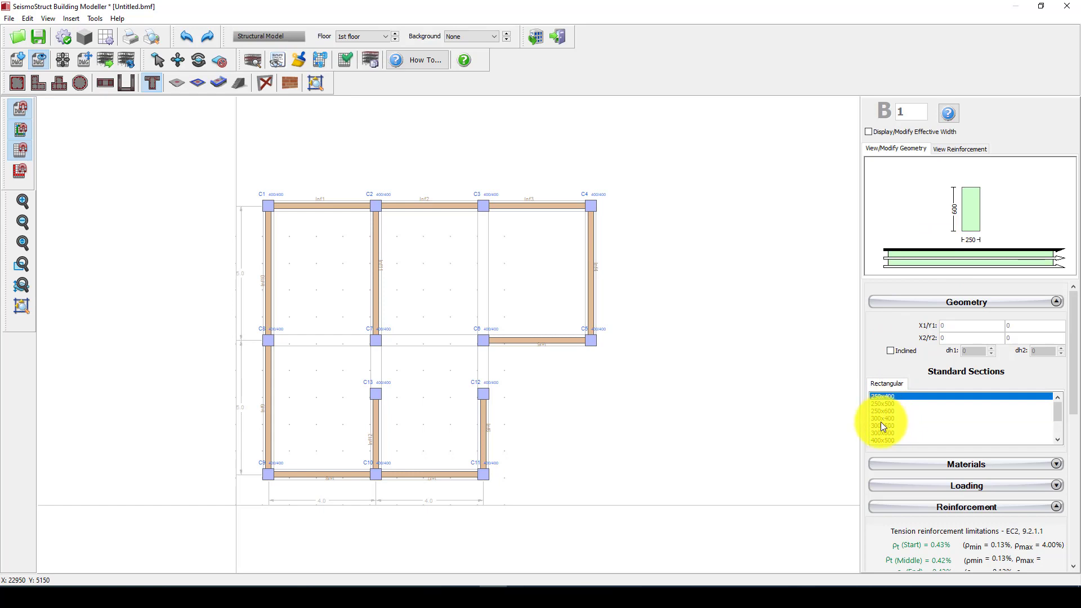
Step: Choose the 400x500 standard beam section and draw beams along the column line from C1 to C4
click(880, 432)
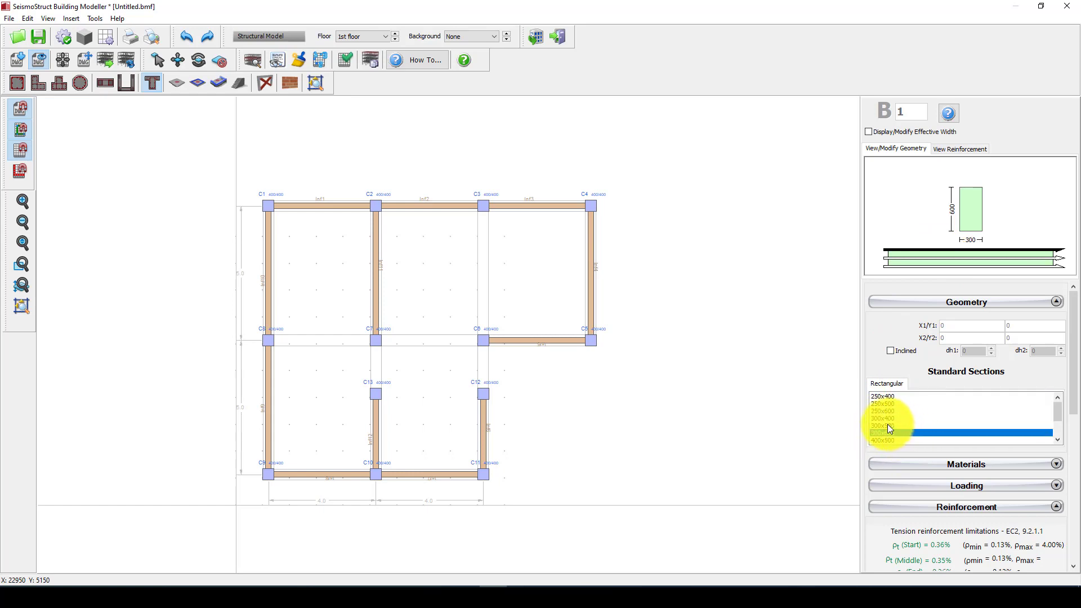
click(881, 419)
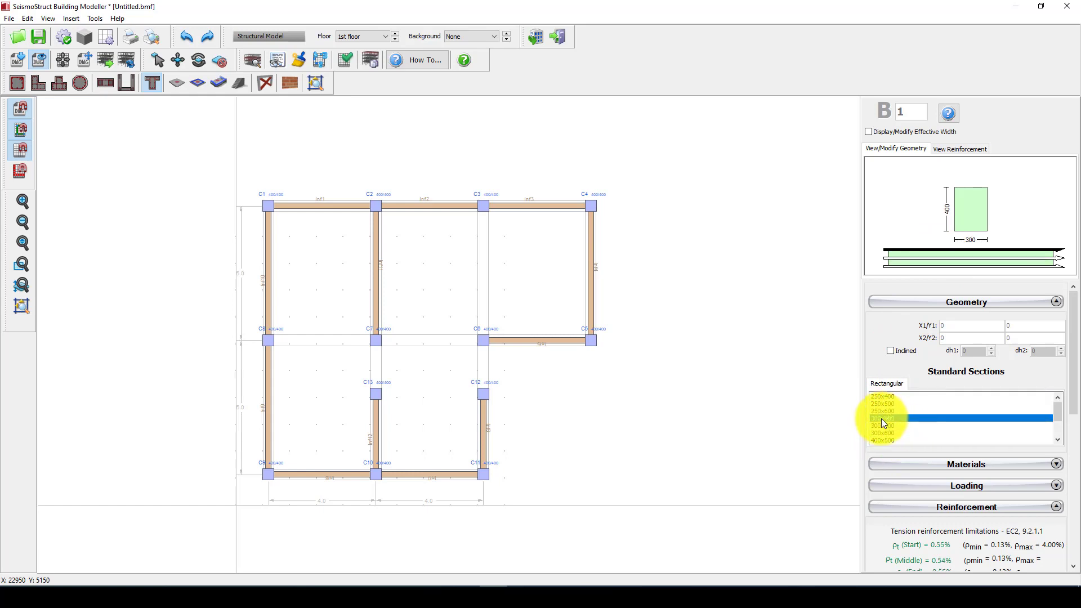
click(915, 442)
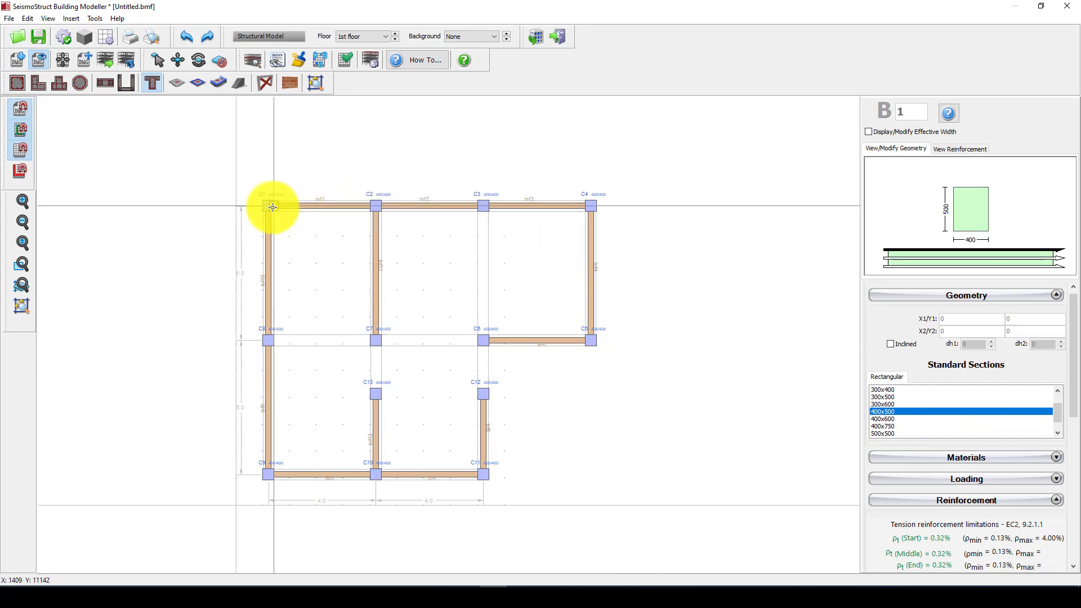
click(272, 207)
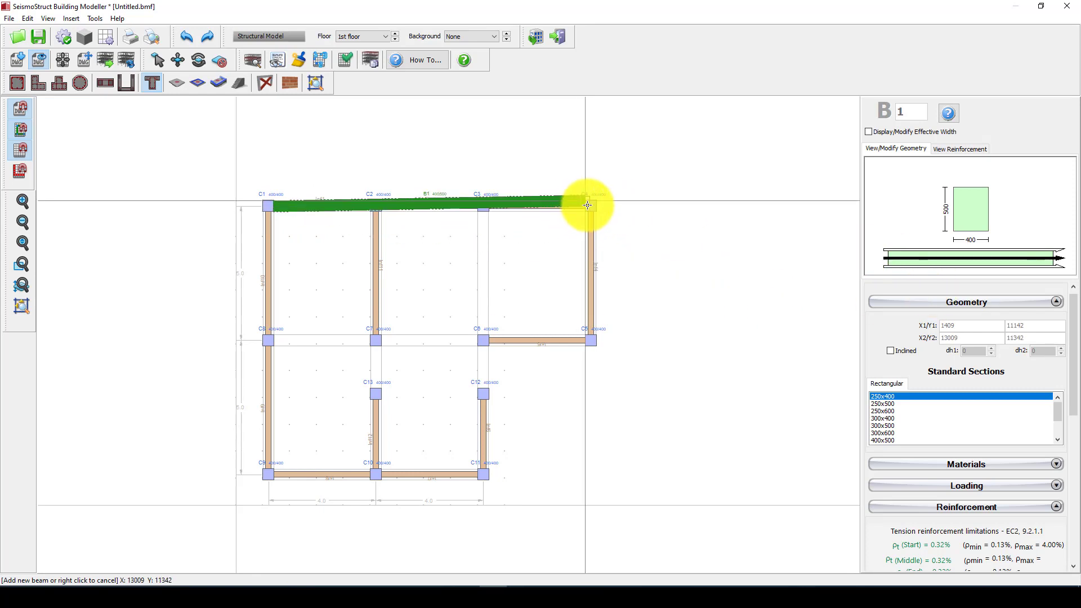
scroll(585, 203, up, 2)
click(584, 204)
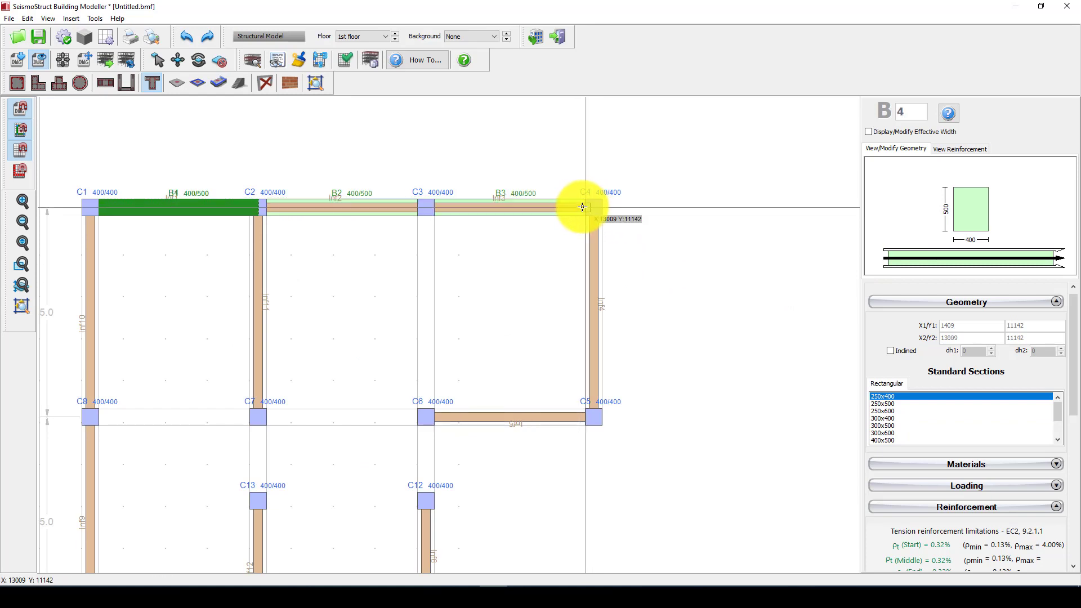
Step: Draw 400x500 beams from column C4 to C5 and along the column line from C5 to C8
click(593, 219)
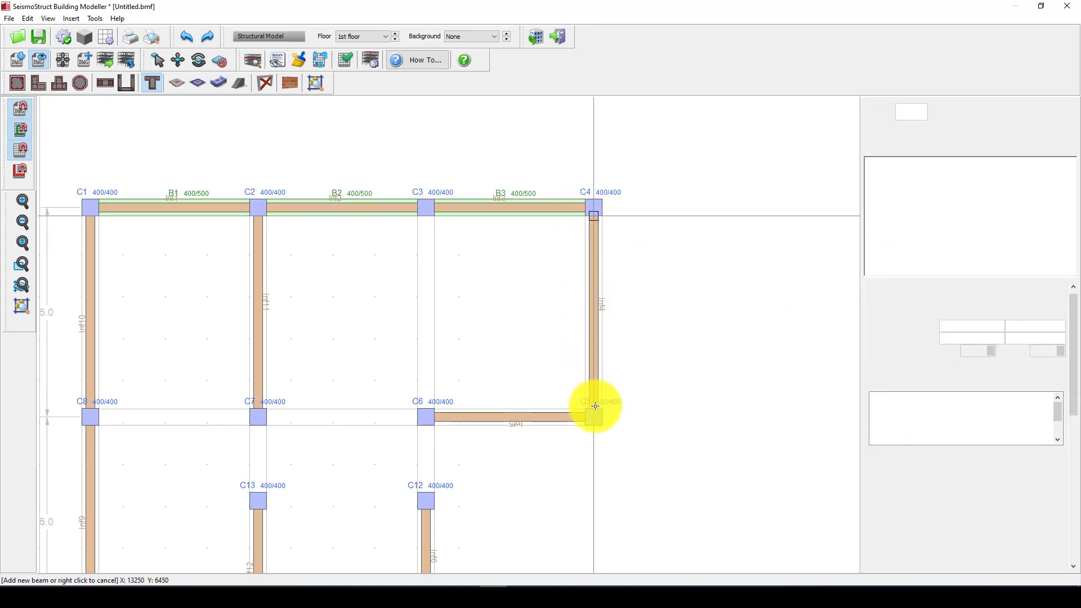
click(594, 408)
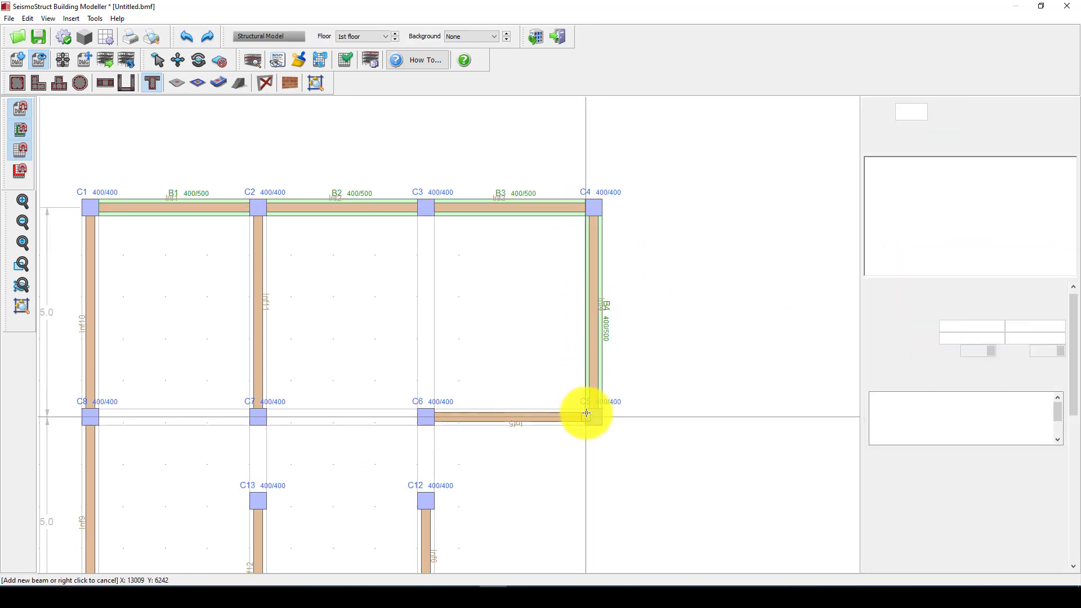
scroll(586, 415, down, 2)
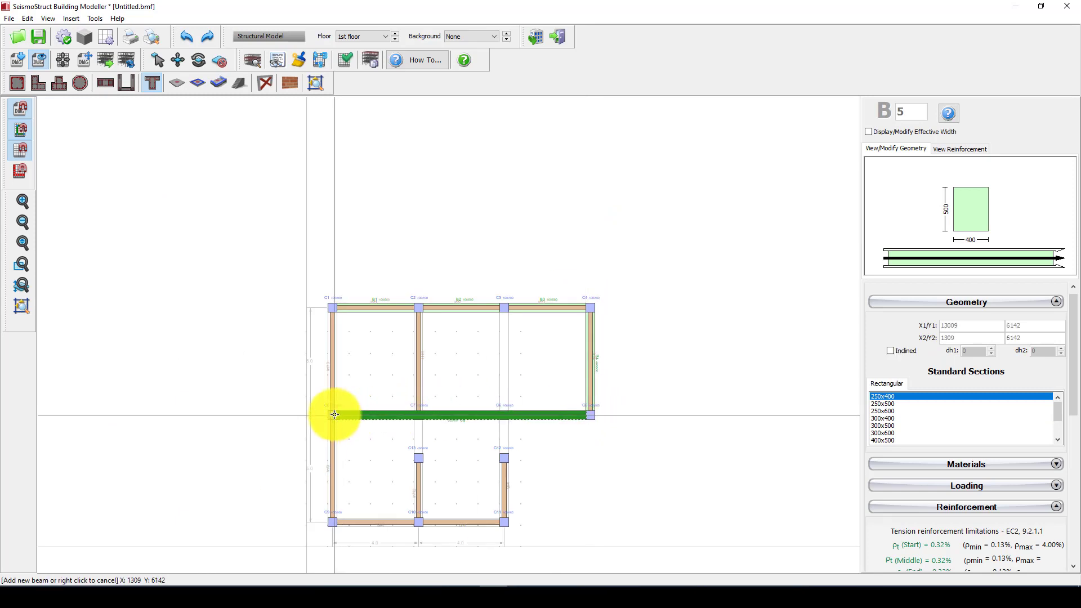
click(333, 415)
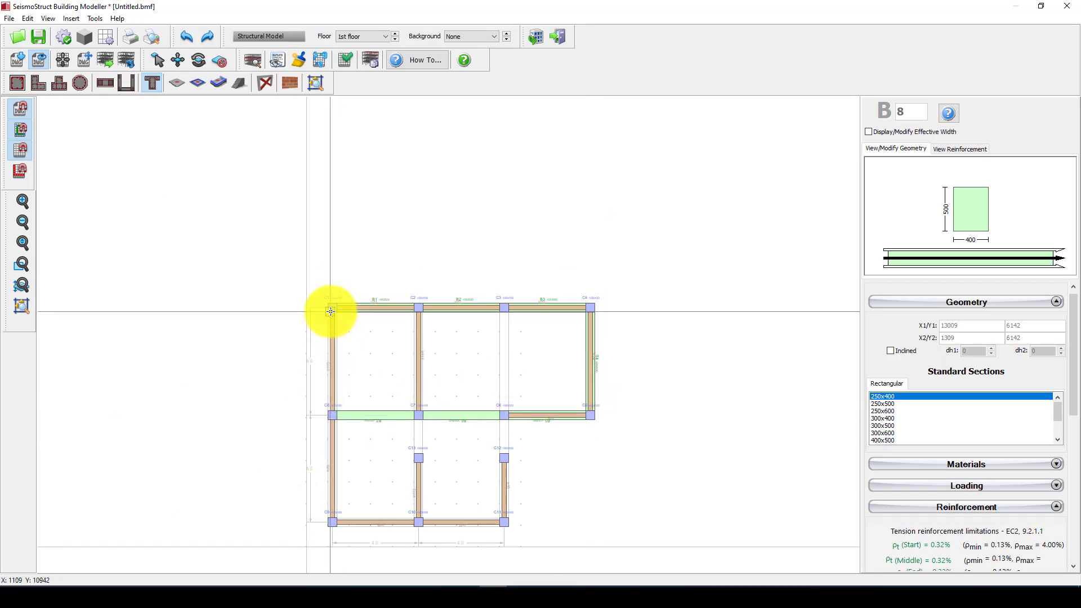
Step: Draw 400x500 beams from column C1 through C8 to C9
click(330, 312)
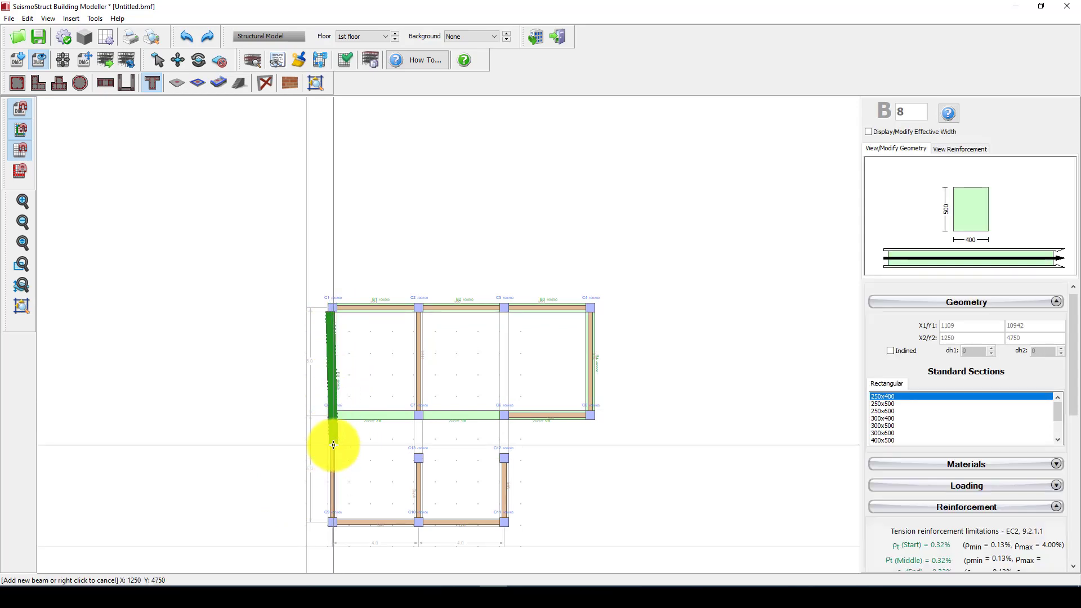
right_click(333, 445)
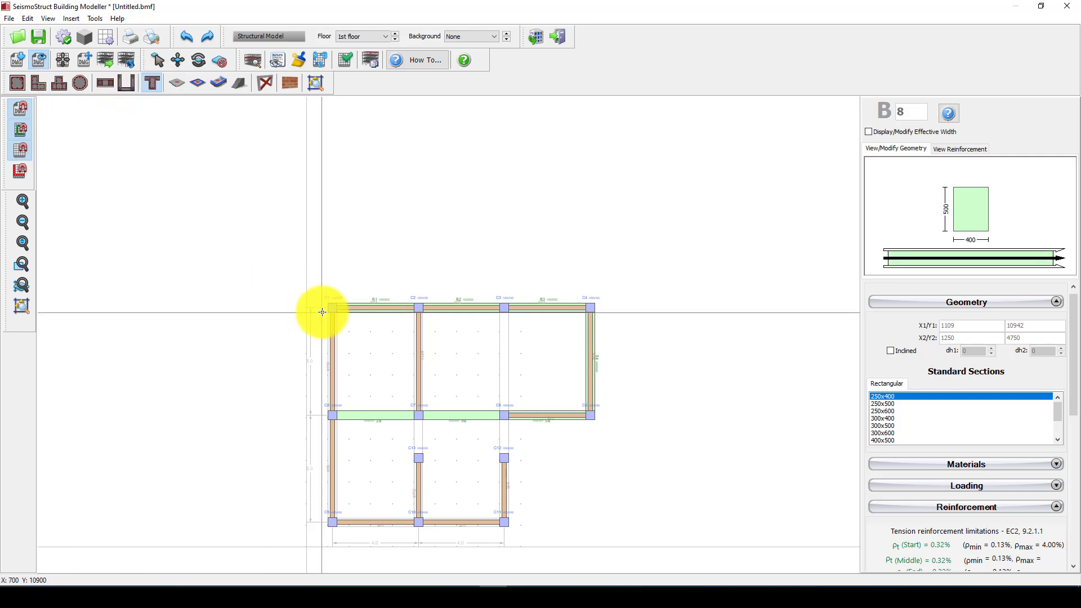
scroll(329, 312, up, 3)
click(326, 291)
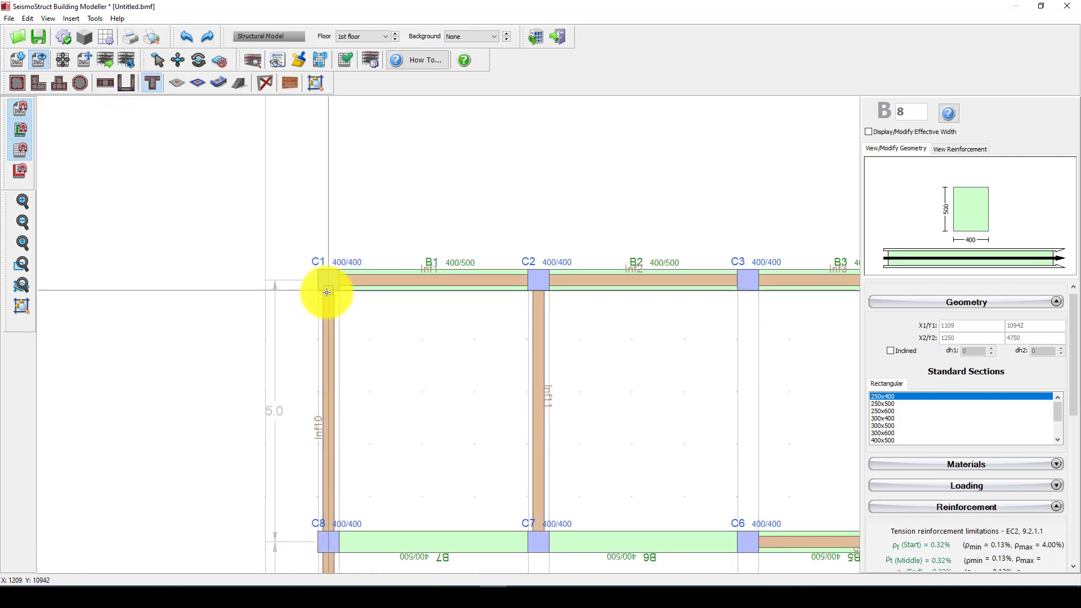
scroll(324, 290, down, 4)
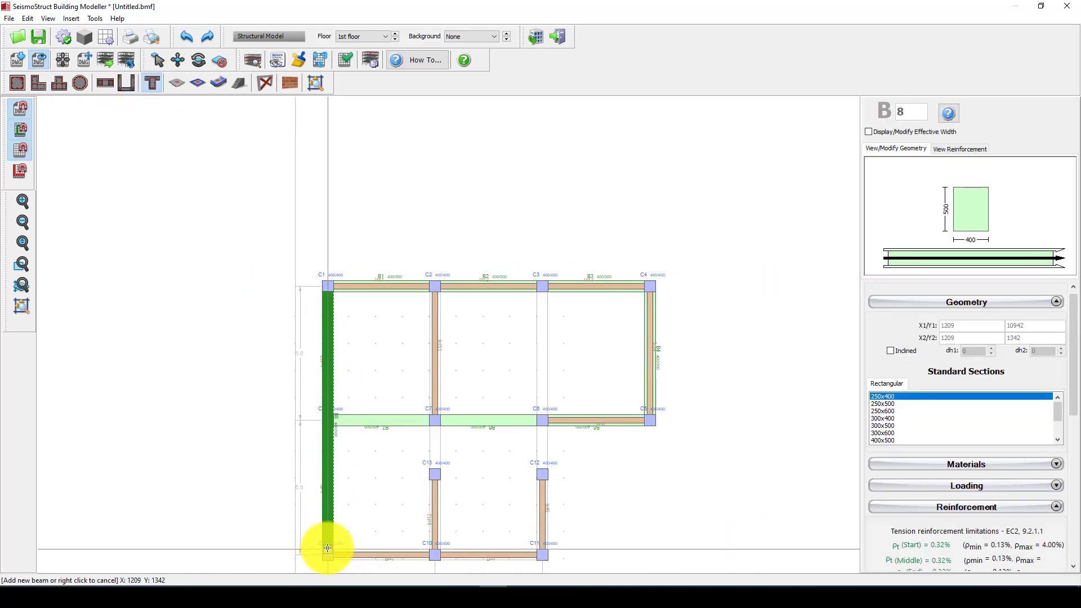
click(328, 555)
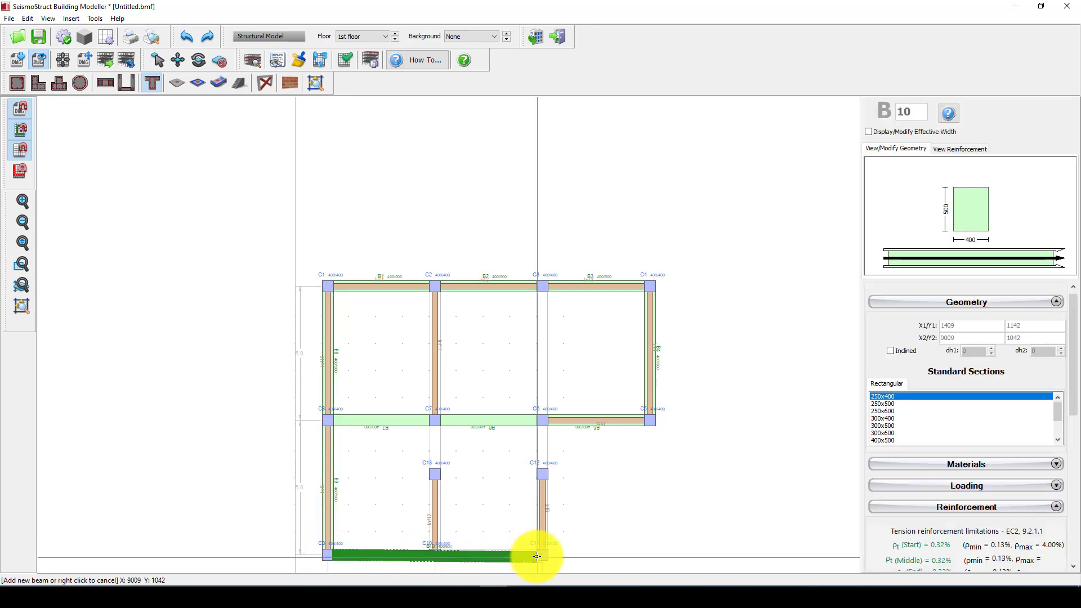
Step: Draw the remaining 400x500 beams along the column lines C9 to C11, C11 to C3, C2 to C10 and C13 to C12
click(536, 556)
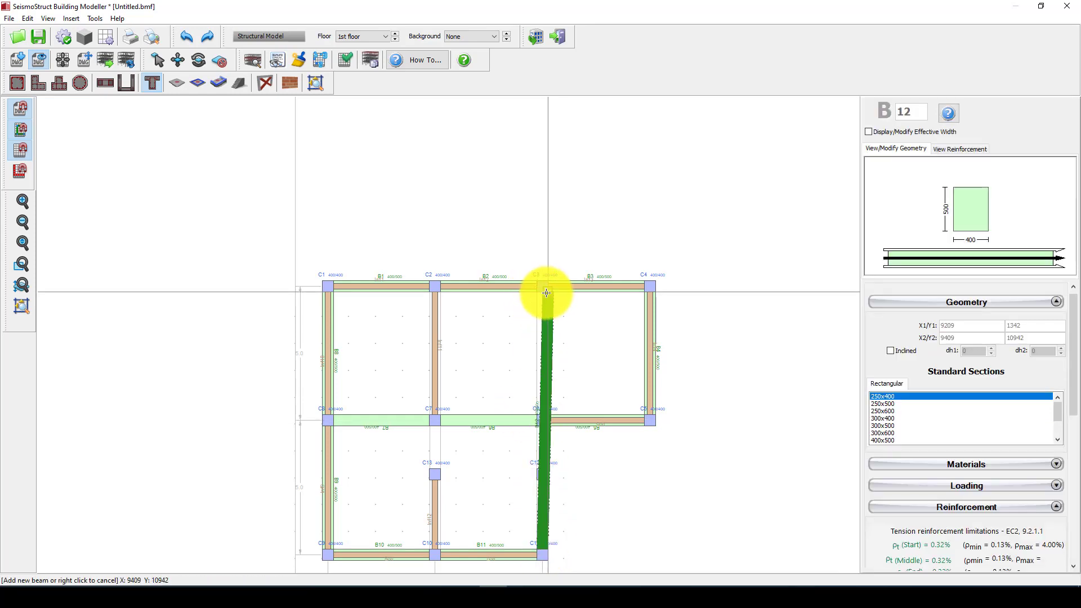
click(544, 291)
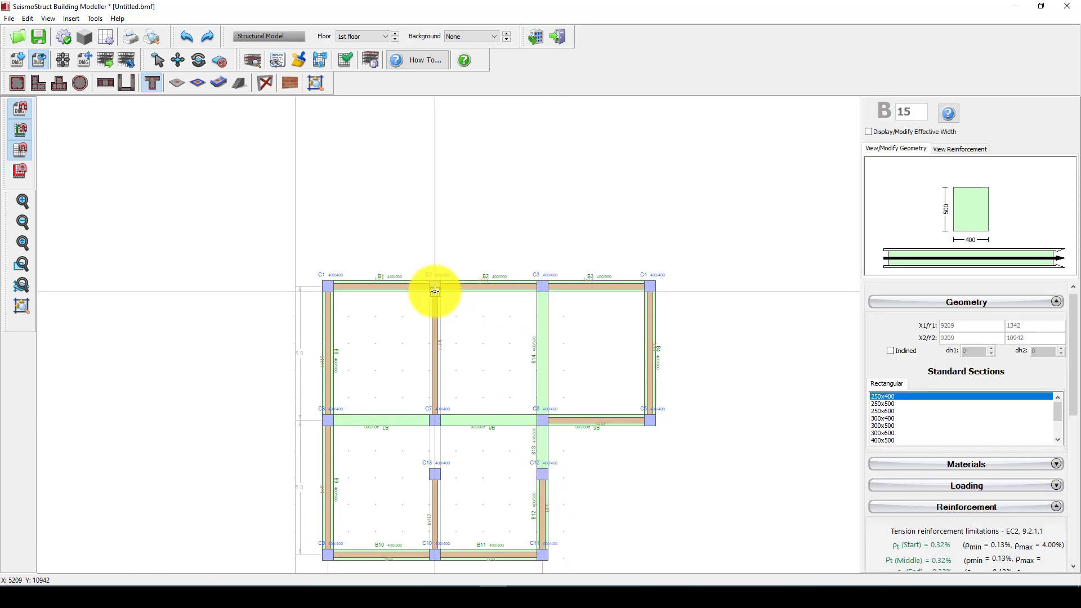
click(435, 554)
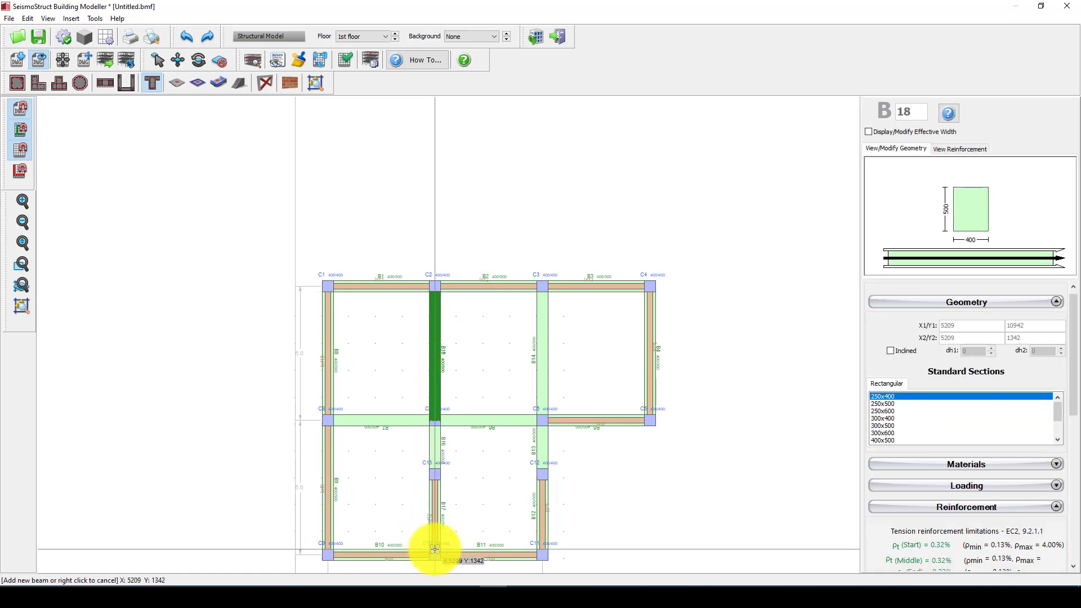
click(435, 472)
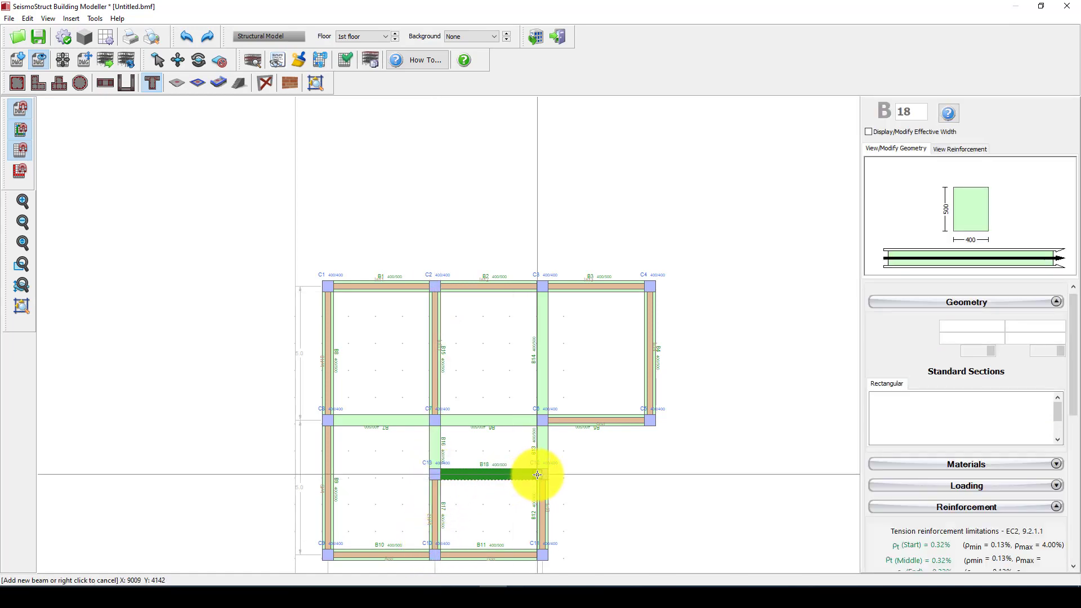
click(534, 472)
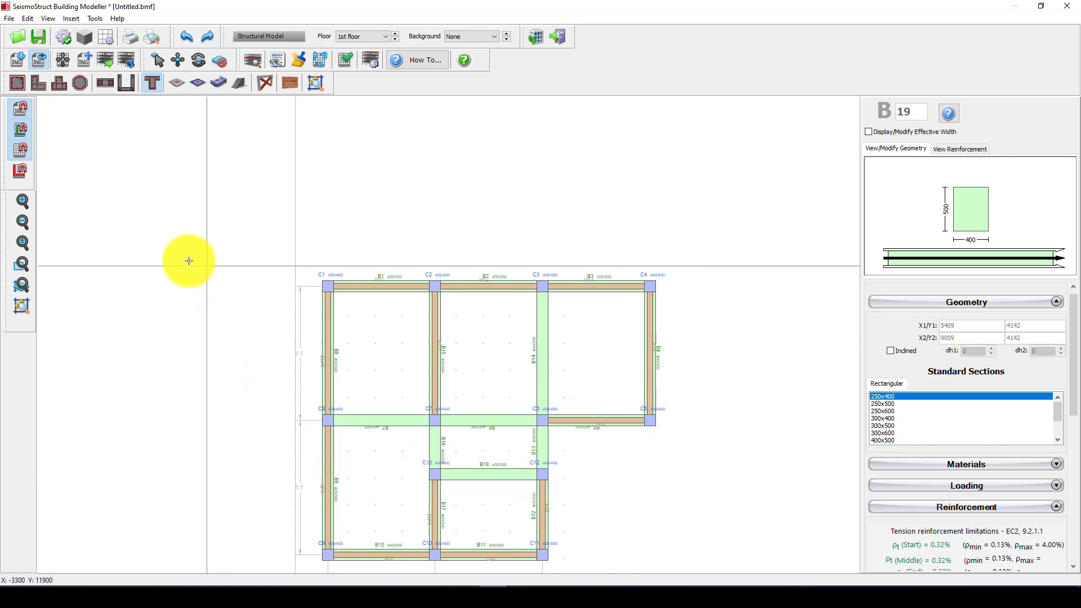
Step: Inspect the first storey's columns, beams and infills in a rotated 3D view, and close the view
click(254, 61)
mouse_move(549, 367)
mouse_down()
mouse_move(562, 355)
mouse_move(518, 314)
mouse_move(529, 344)
mouse_move(571, 342)
mouse_move(542, 379)
mouse_up()
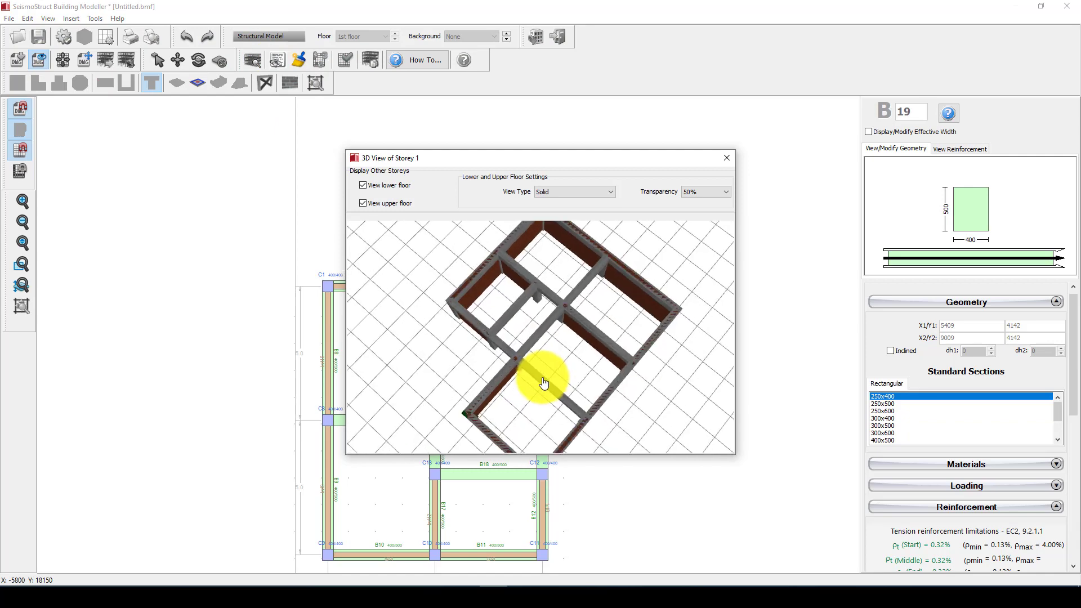
click(726, 158)
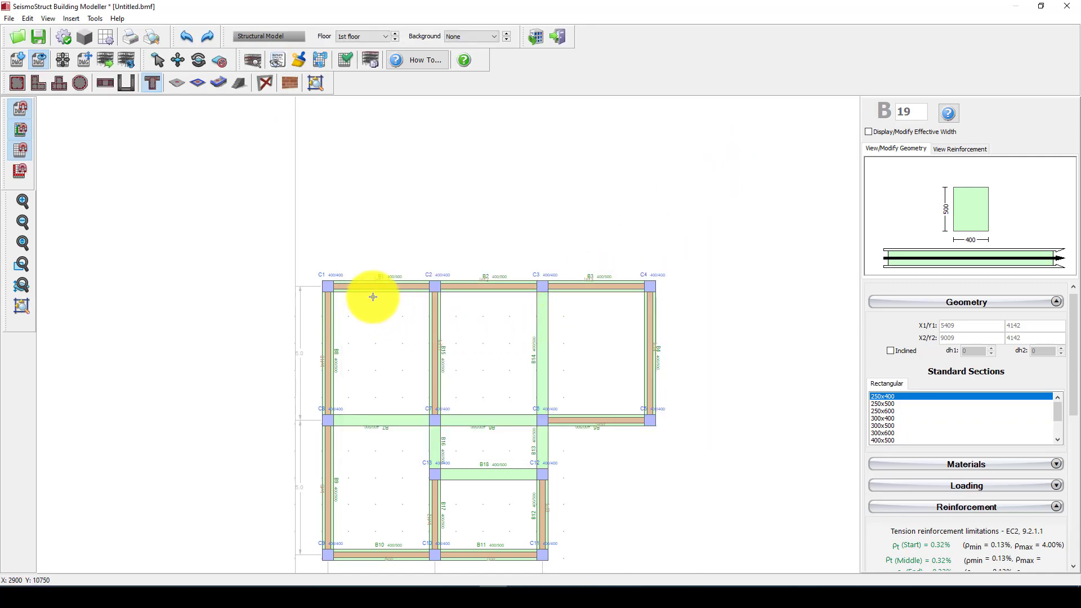
Step: Insert 150 mm slabs in the five bays of the floor, leaving the narrow bay between C7, C6, C12 and C13 open
click(176, 82)
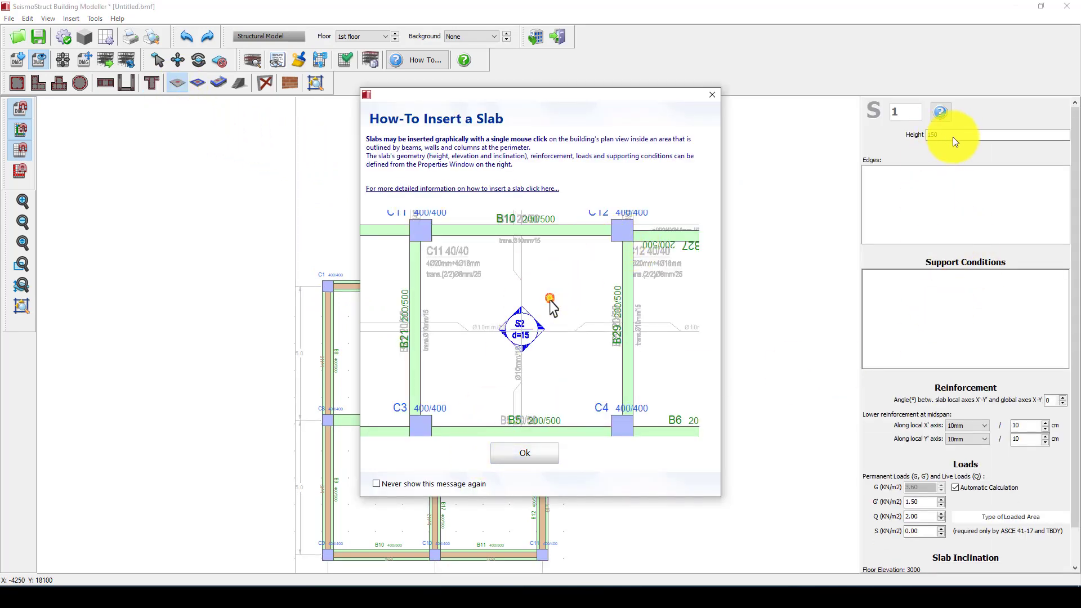
click(529, 455)
click(401, 355)
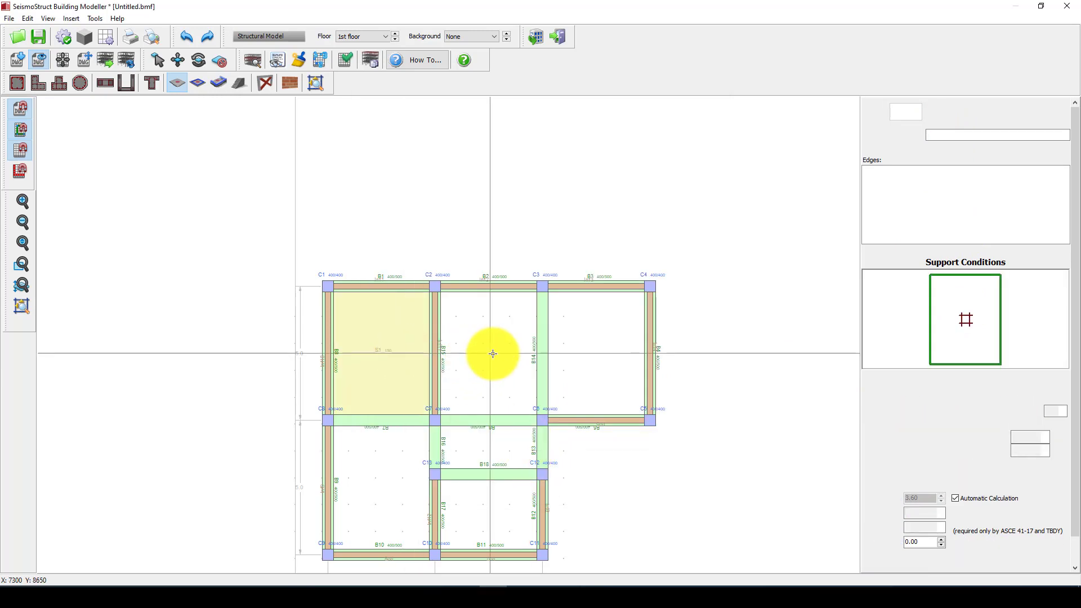
click(490, 353)
click(579, 354)
click(493, 504)
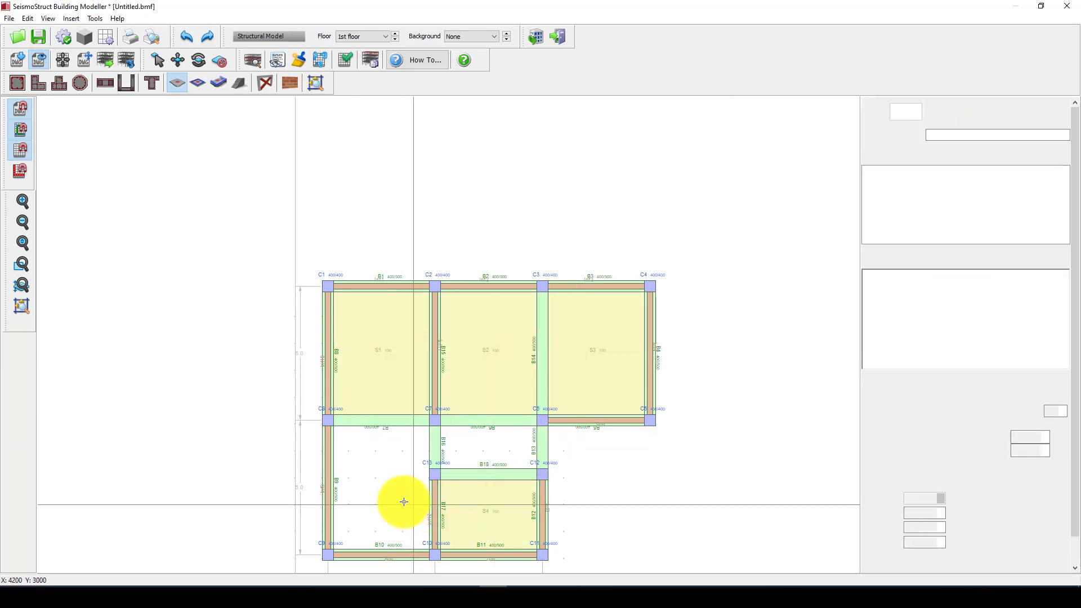
click(397, 498)
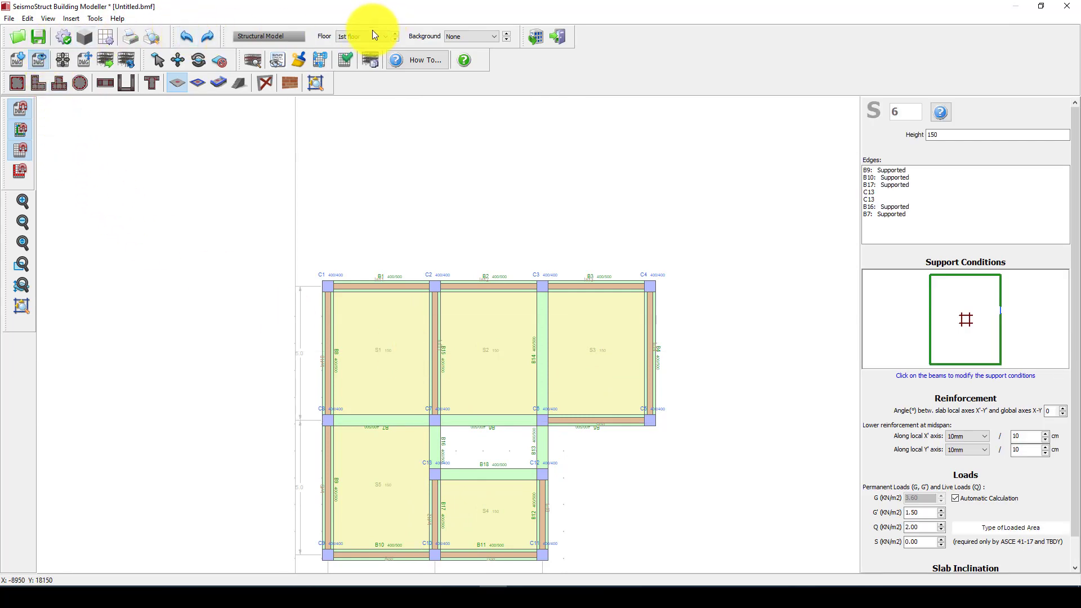
Step: Copy the 1st floor's layout to the 2nd floor
click(372, 61)
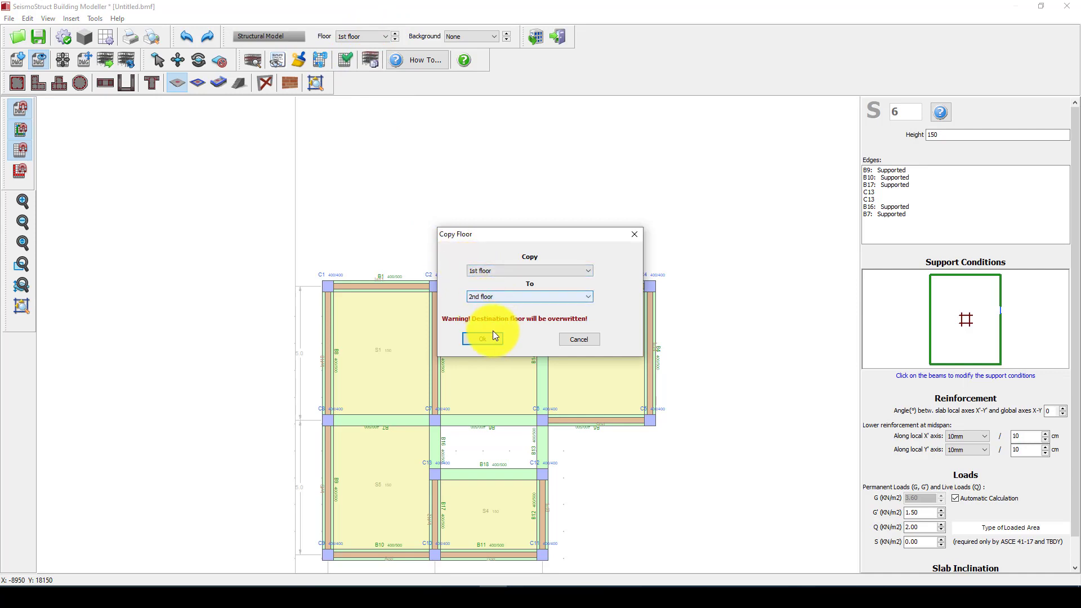
click(494, 336)
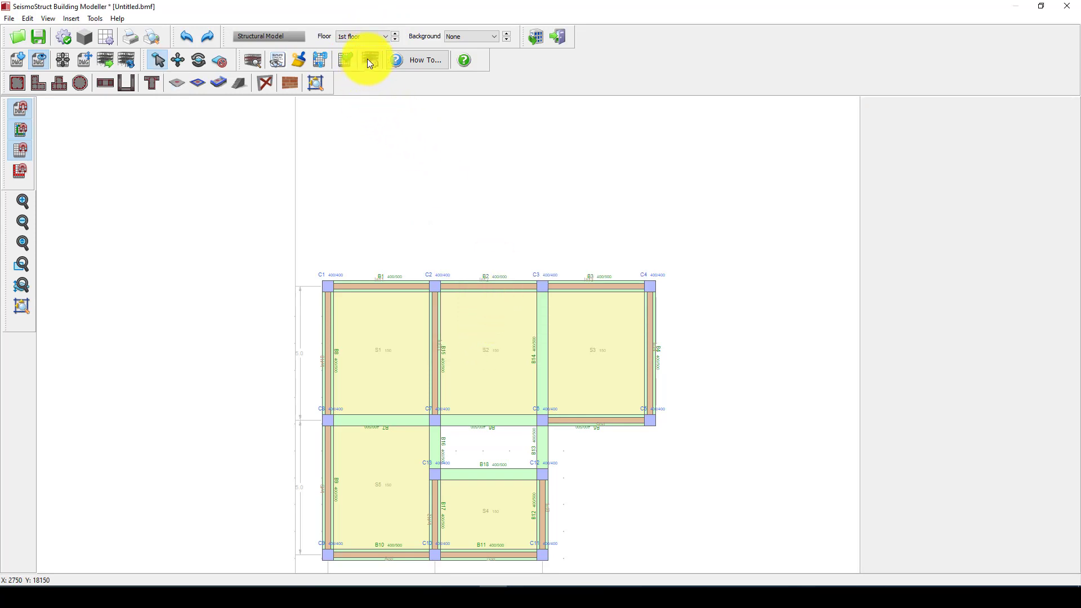
Step: Copy the 1st floor's layout to the 3rd floor
click(370, 60)
click(529, 296)
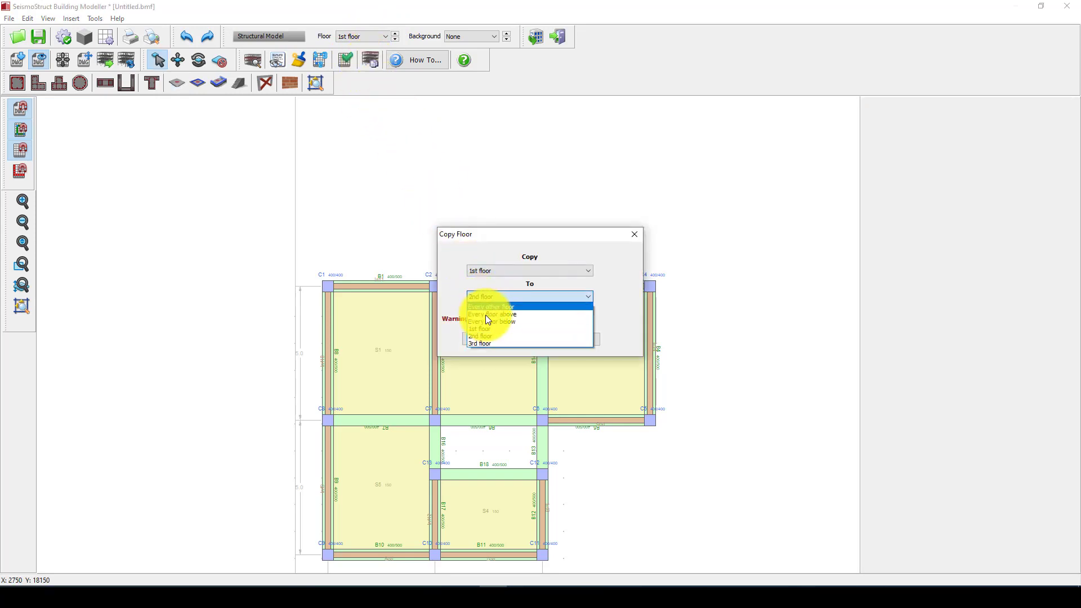
click(493, 344)
click(489, 340)
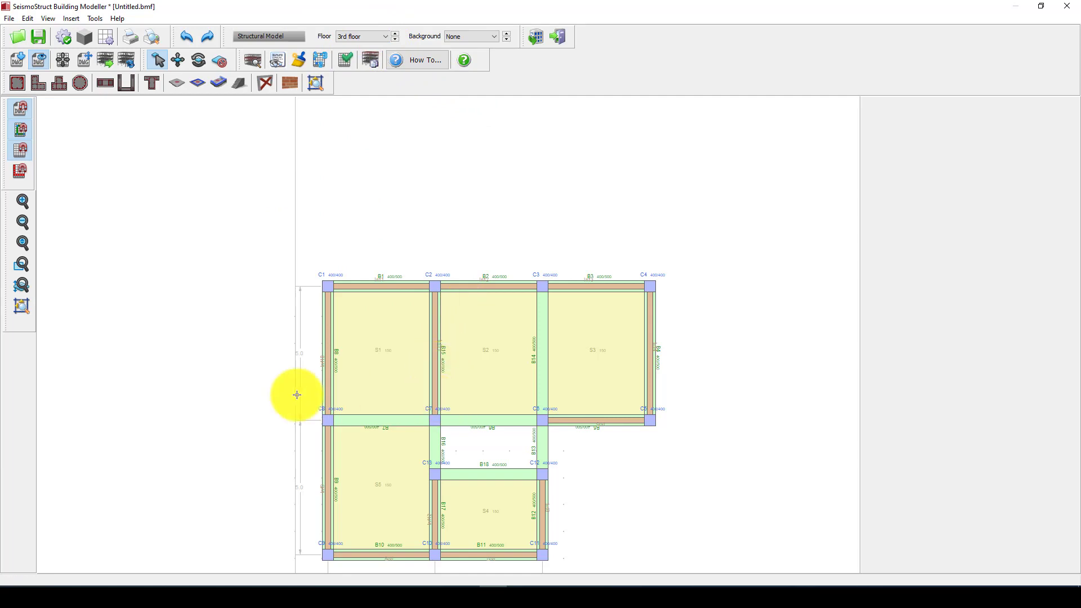
Step: Insert a 150 mm slab in the narrow open bay between C7, C6, C12 and C13 on the 3rd floor
click(176, 85)
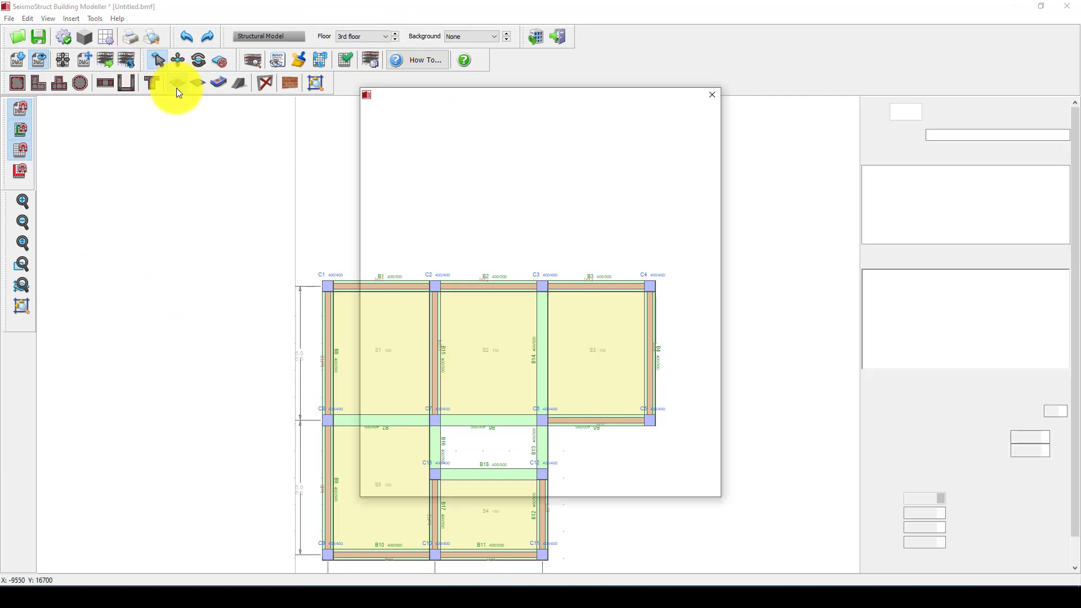
click(516, 452)
click(484, 445)
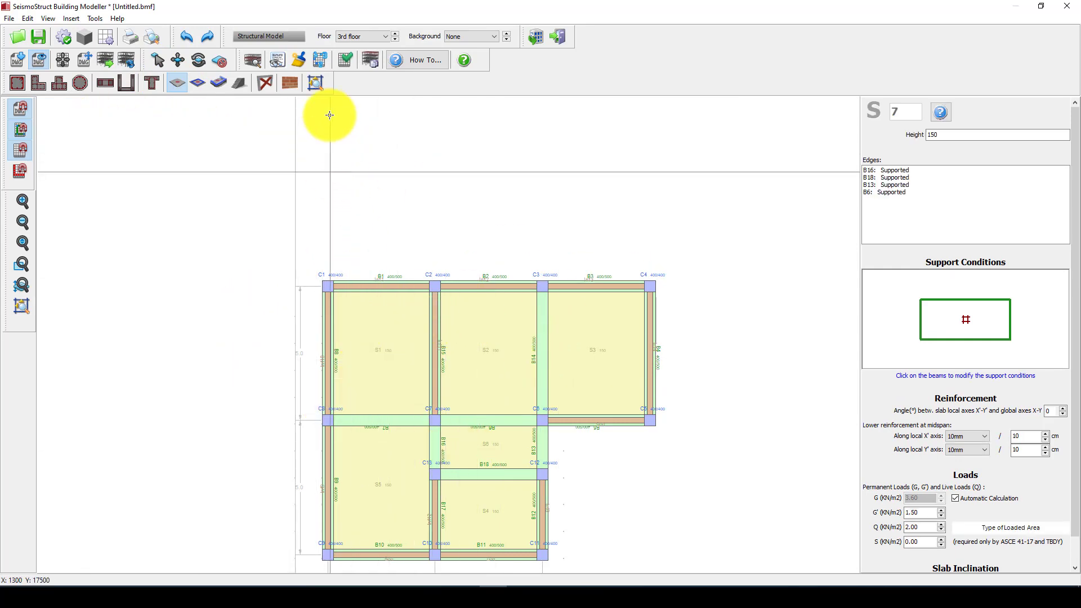
Step: Inspect the third storey with its lower floor in a rotated 3D view, change the adjacent floors' transparency, and close the view
click(355, 59)
click(253, 60)
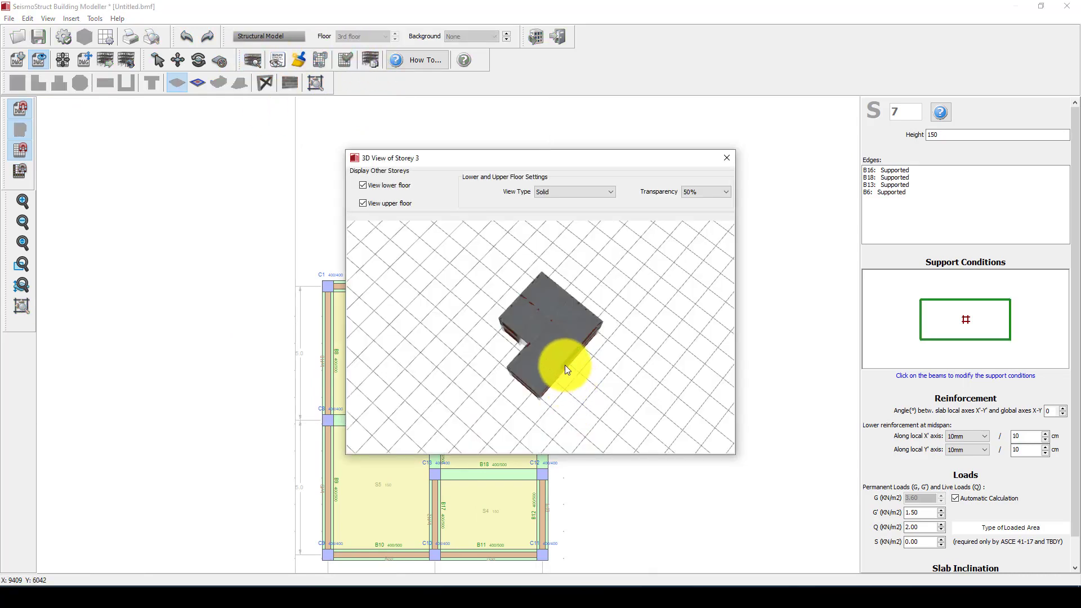
drag(565, 365, 489, 325)
scroll(501, 377, up, 5)
click(692, 192)
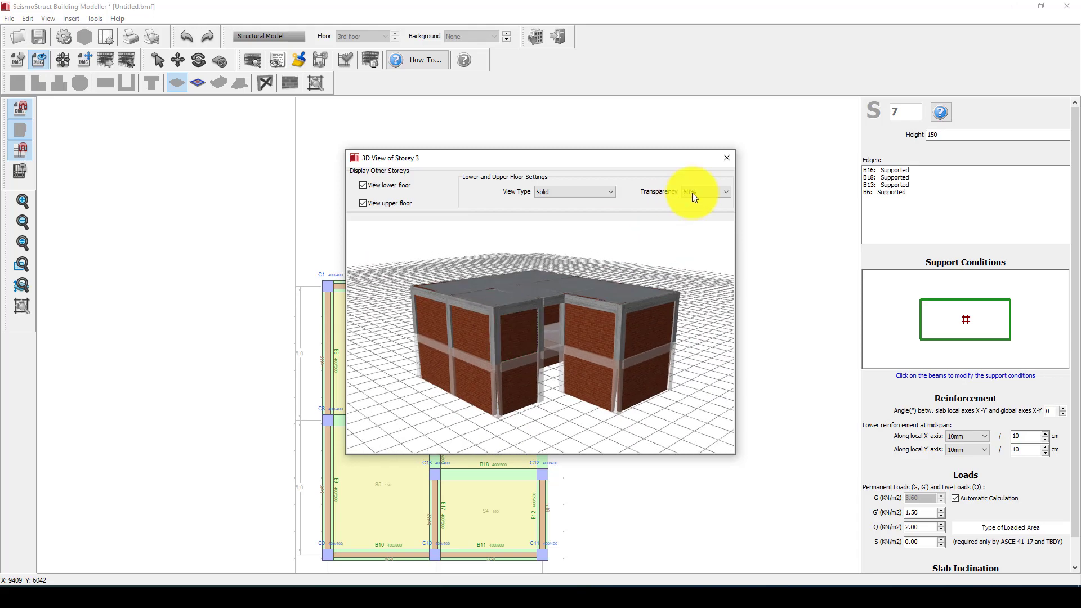
click(727, 157)
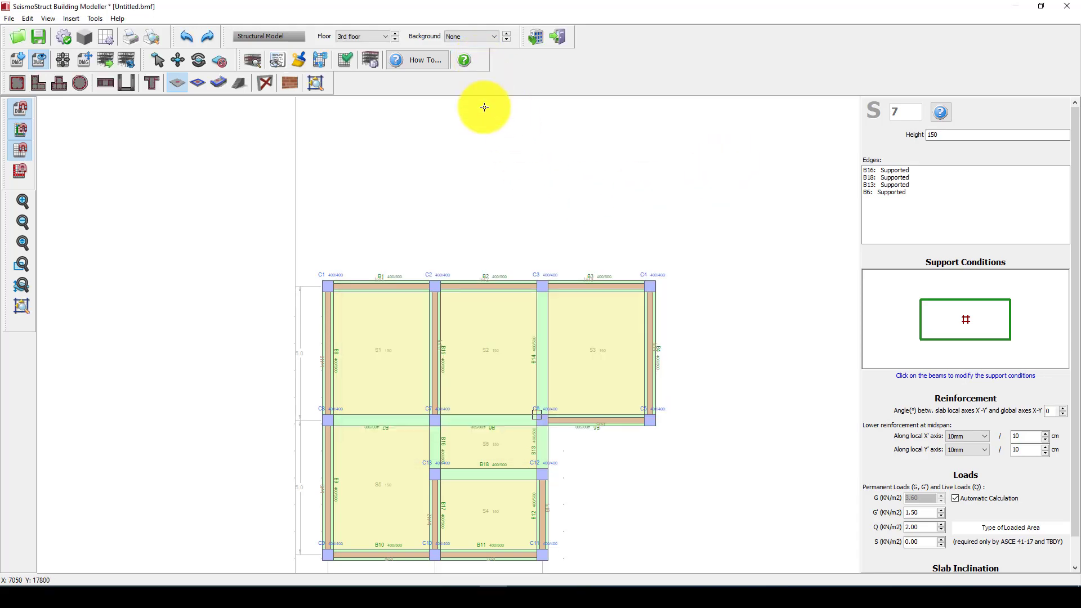
Step: Export the building to a SeismoStruct project, saving the building model as ExxistingBuilding in the Steel-Frame folder
click(535, 37)
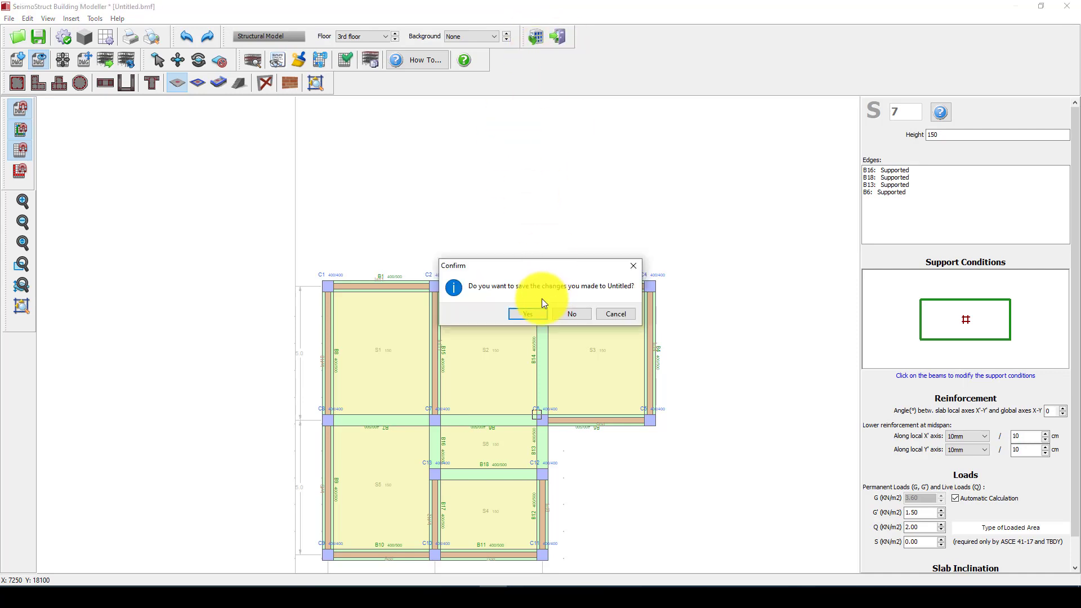
click(527, 315)
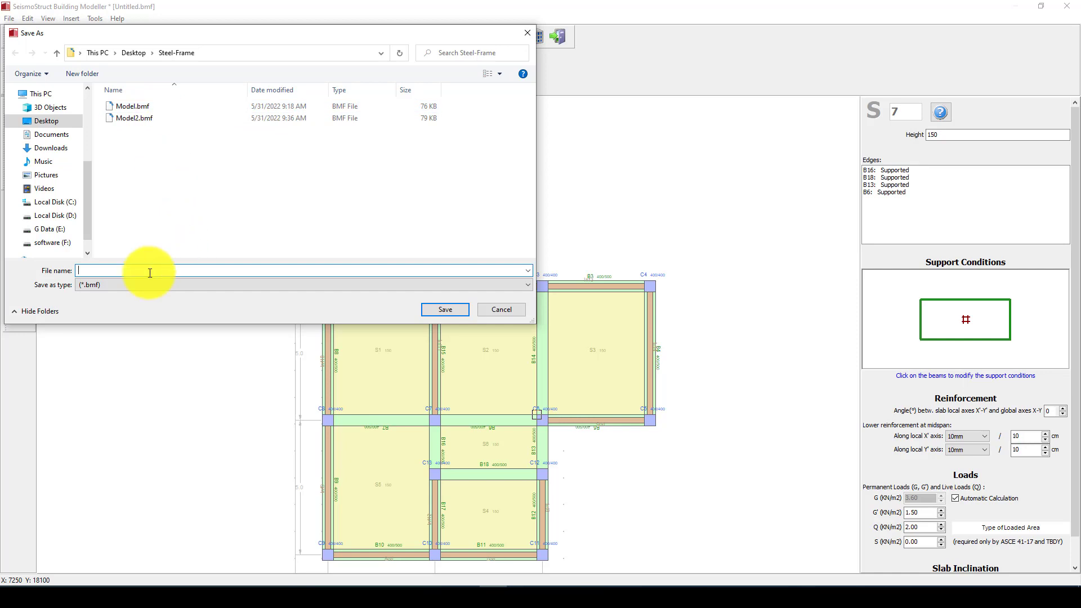
text(Ex)
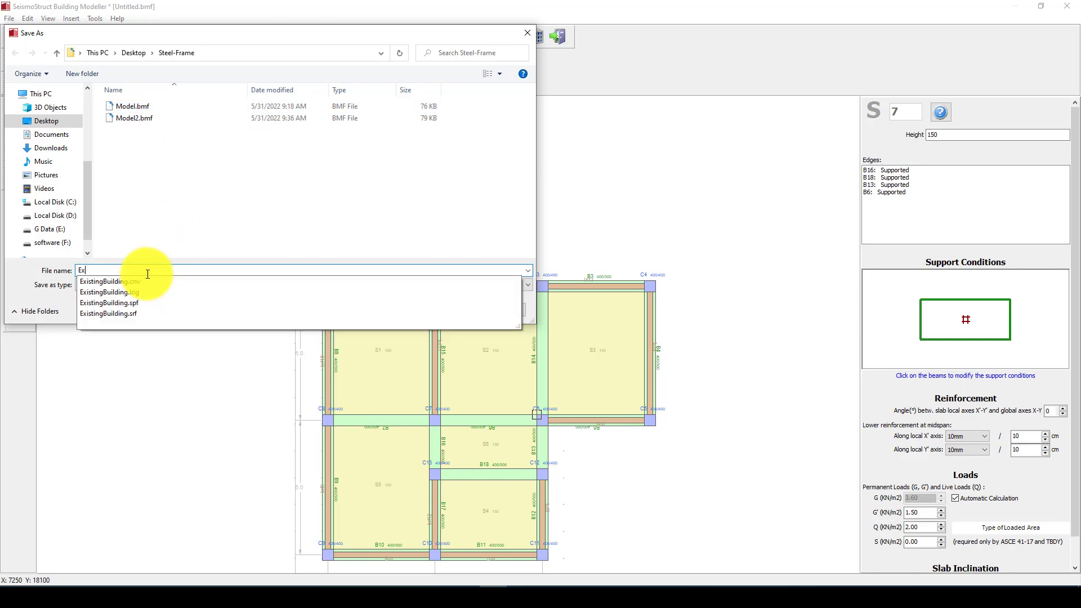
text(xistingBuilding)
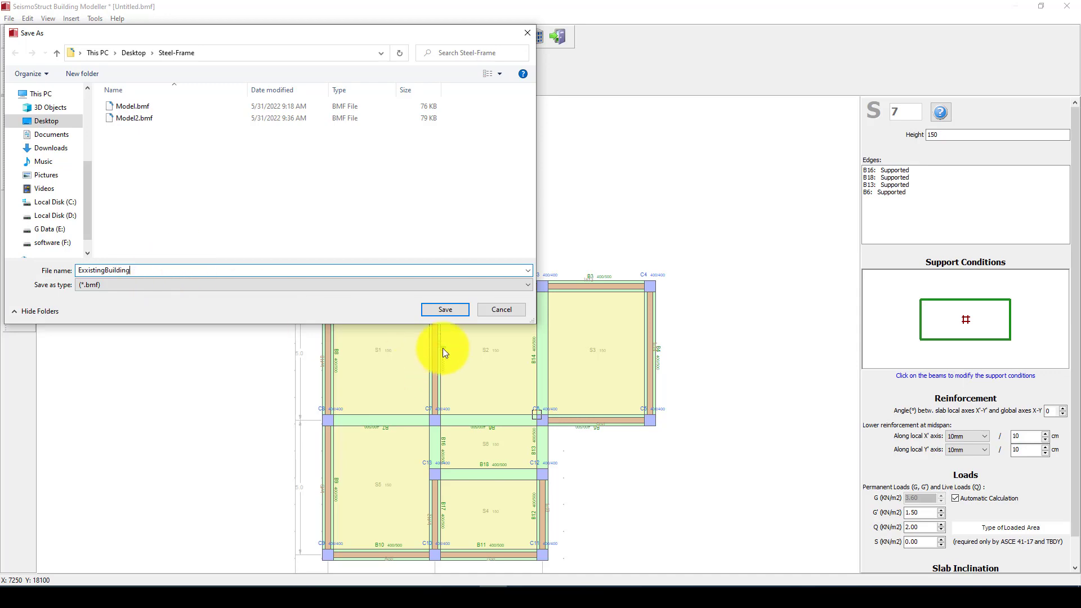
click(443, 308)
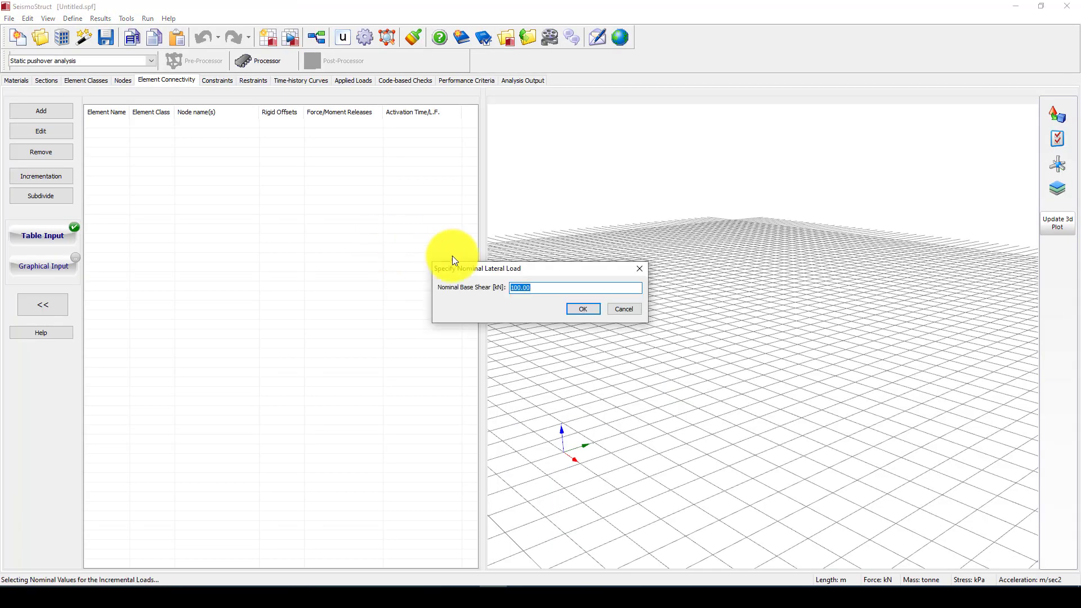
Step: Set the nominal base shear for the lateral loads to 2000 kN and generate the structural model
drag(502, 272, 475, 273)
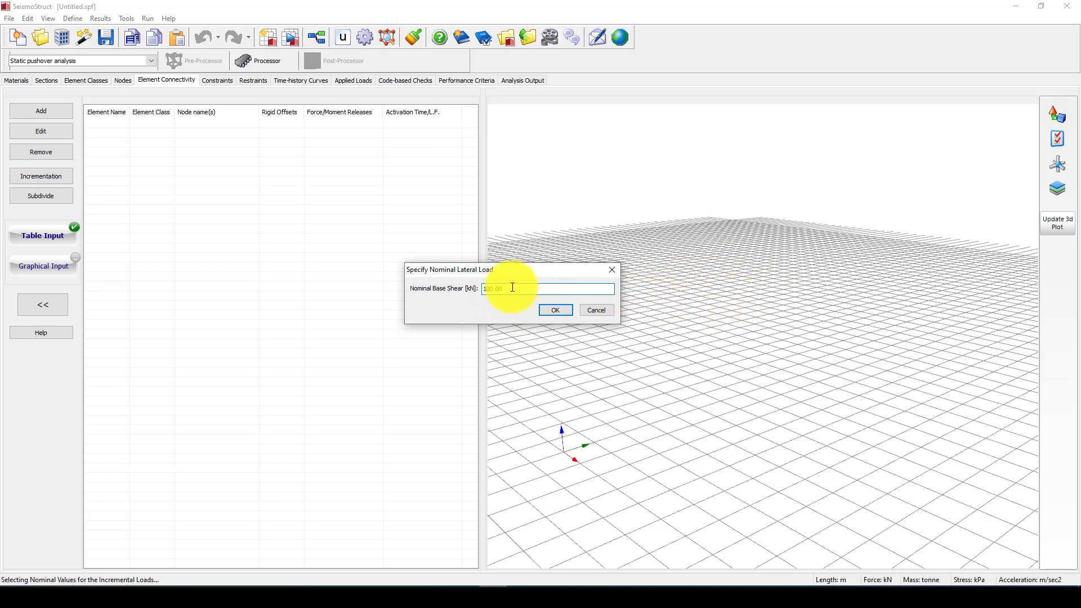
drag(512, 288, 482, 289)
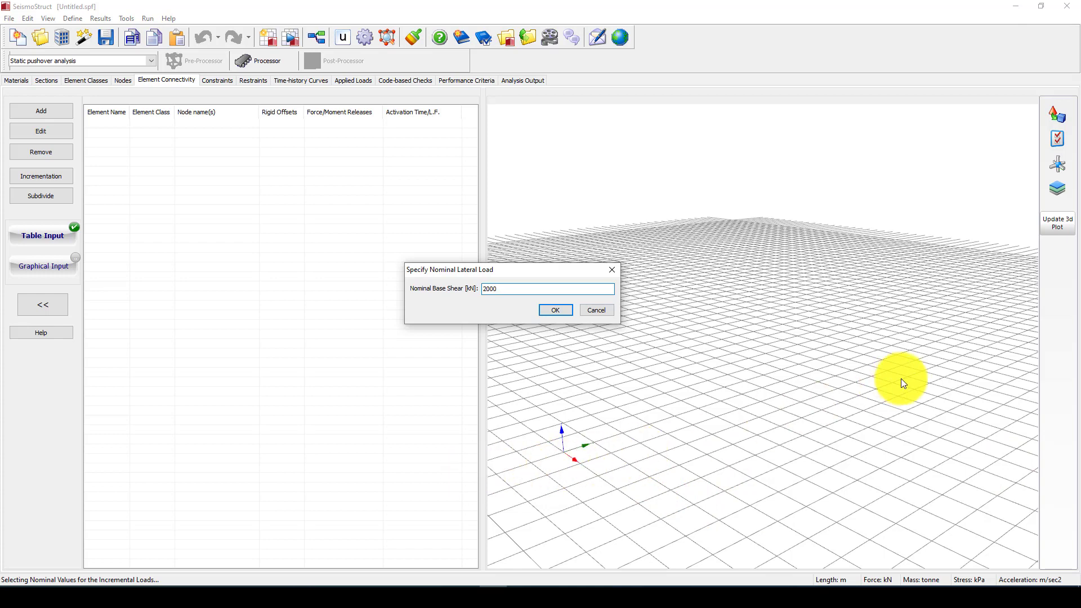
click(554, 310)
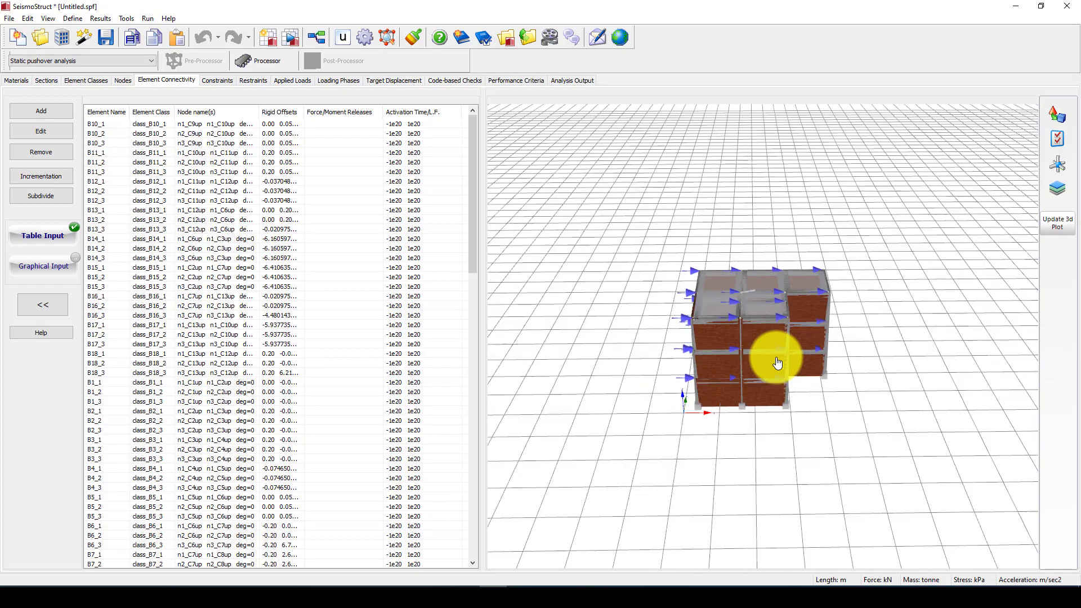
Step: Examine the generated three-storey model's infills, frame and lateral load arrows from several sides
drag(748, 363, 550, 345)
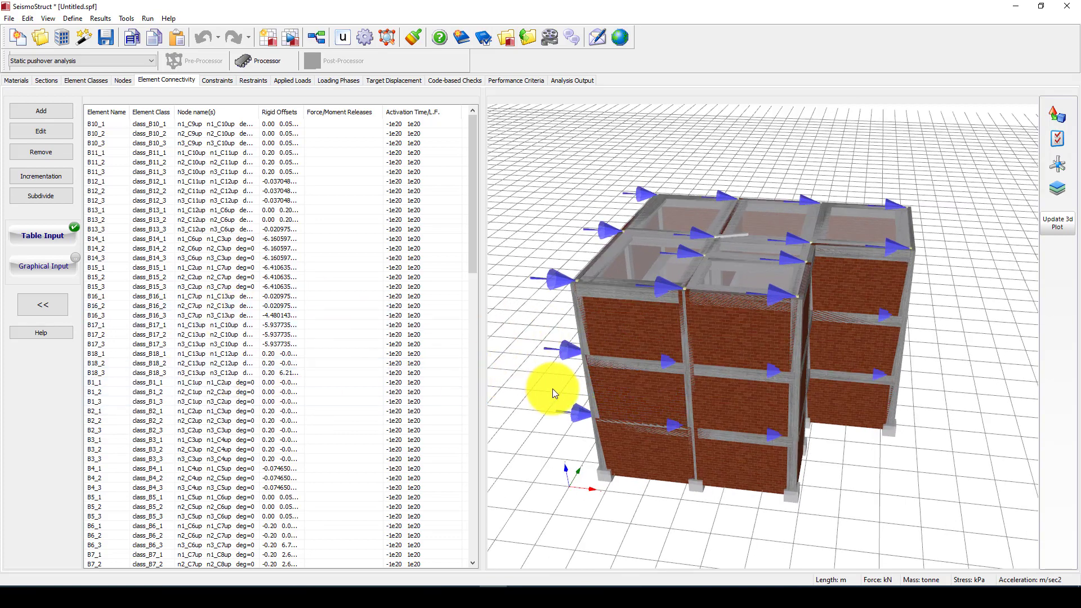
scroll(552, 389, up, 1)
drag(604, 434, 615, 333)
scroll(657, 366, up, 2)
scroll(615, 332, down, 3)
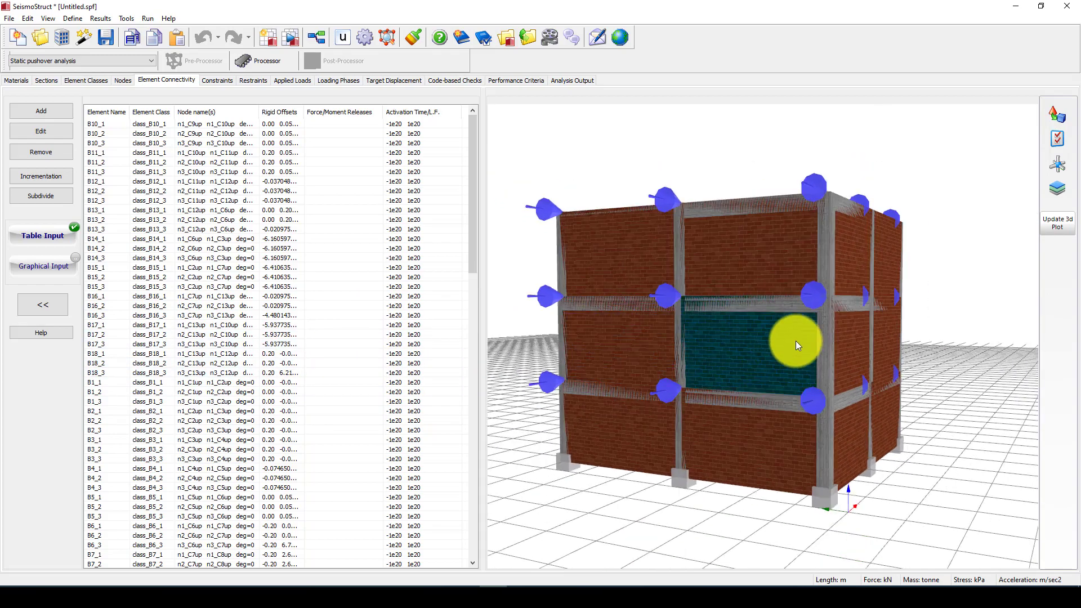
drag(878, 325, 837, 345)
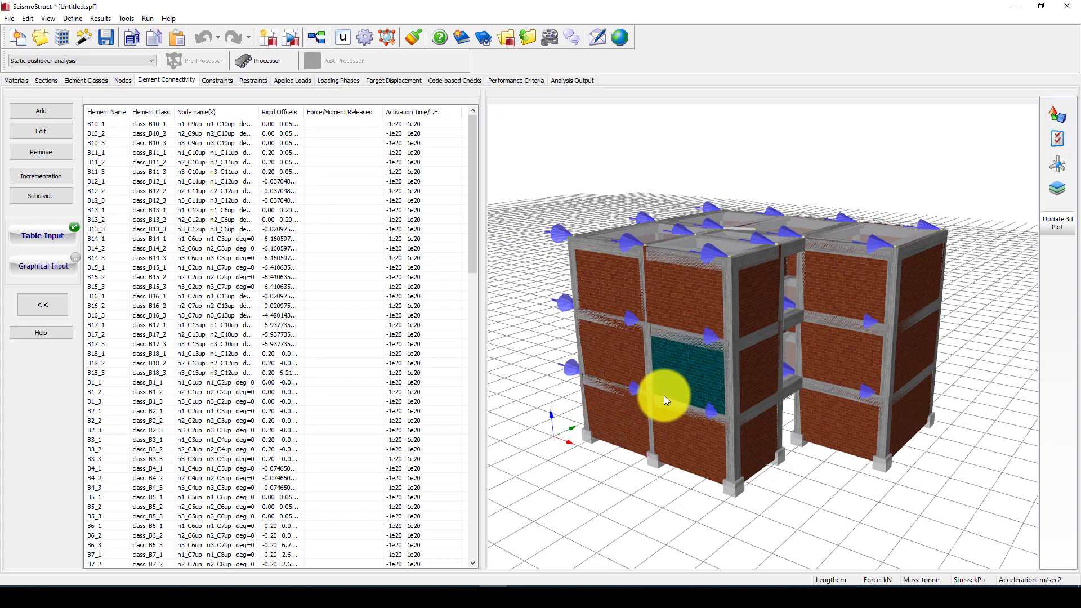
scroll(664, 394, up, 3)
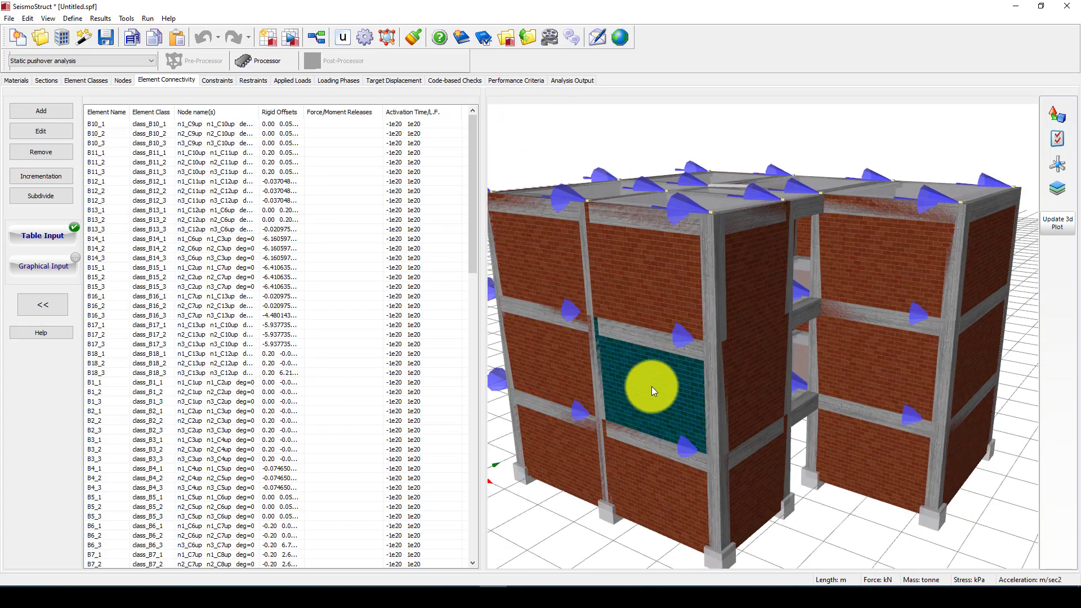
scroll(673, 306, down, 2)
scroll(745, 299, down, 1)
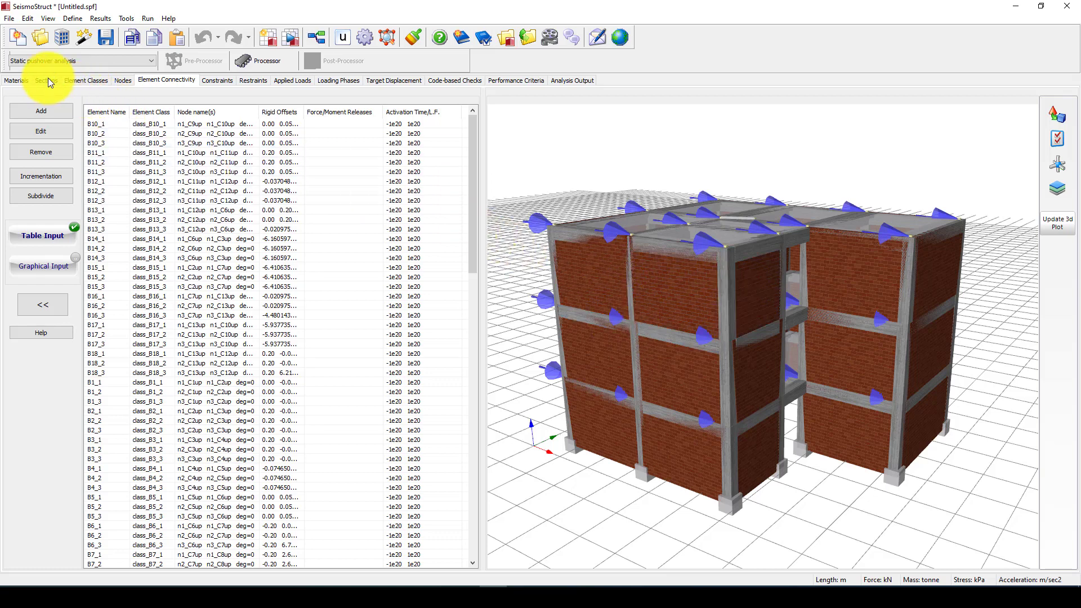
Step: Review the existing and new steel and concrete materials, and look over the defined sections
click(20, 81)
click(130, 117)
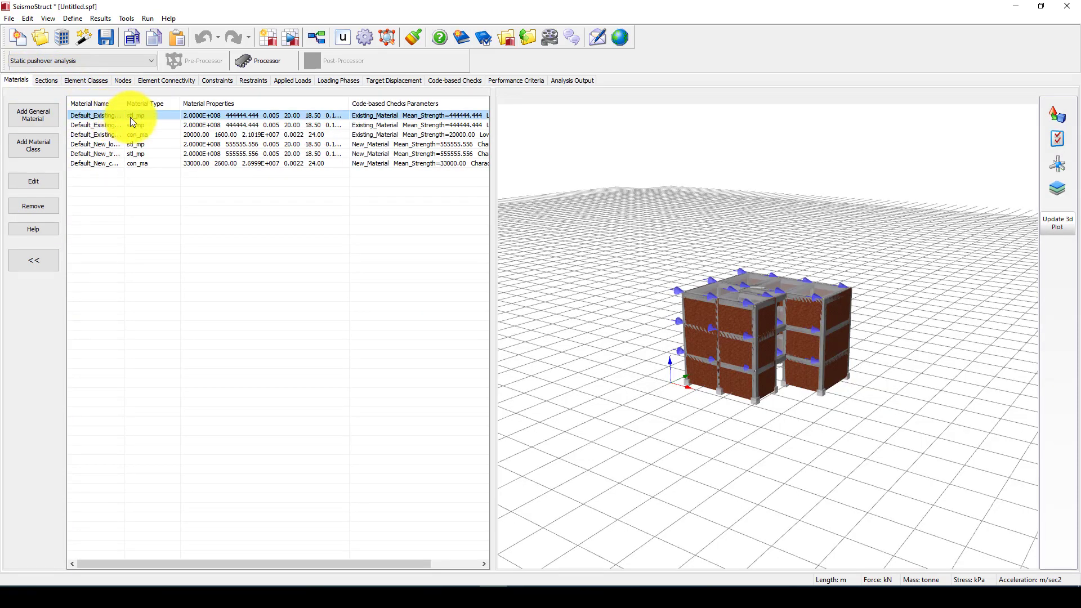
click(89, 135)
click(90, 162)
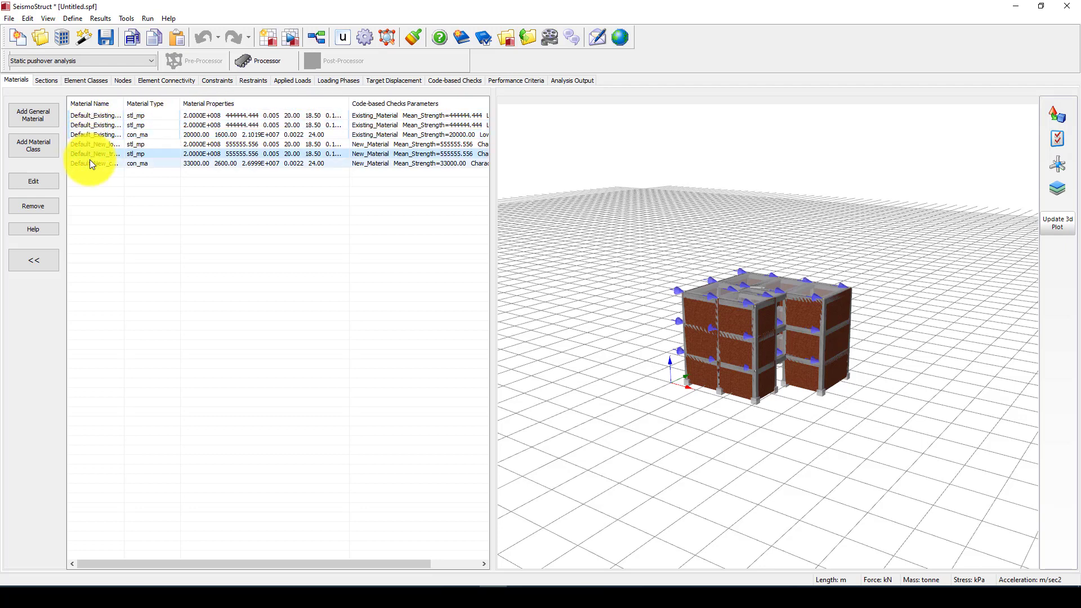
click(49, 79)
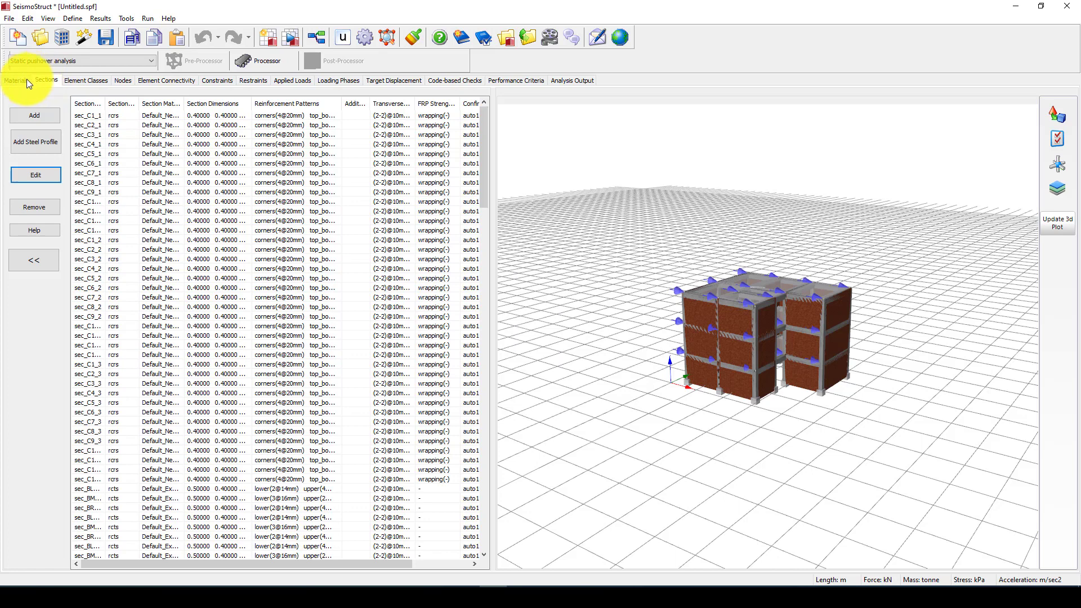
Step: Examine the properties and available material types of Default_Existing_long_stl_mp, and close the dialog without applying changes
click(26, 78)
click(137, 113)
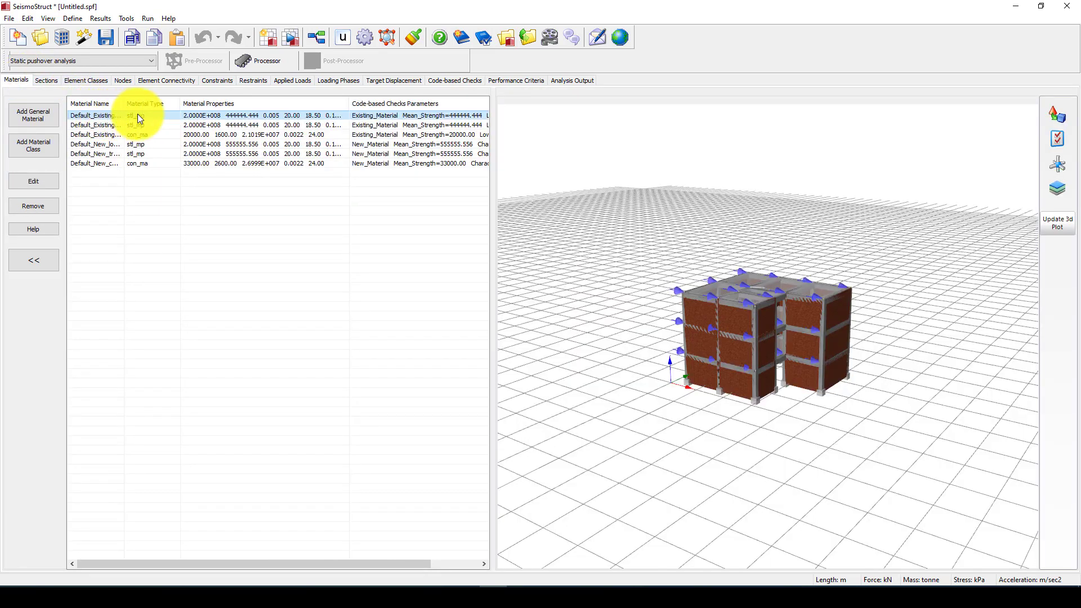
double_click(138, 113)
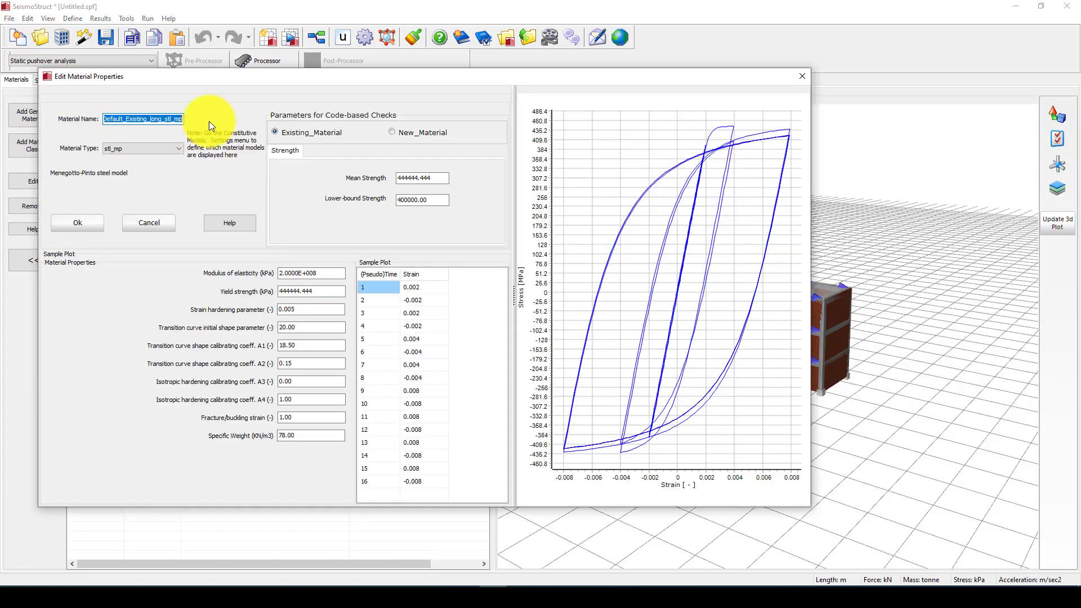
click(122, 147)
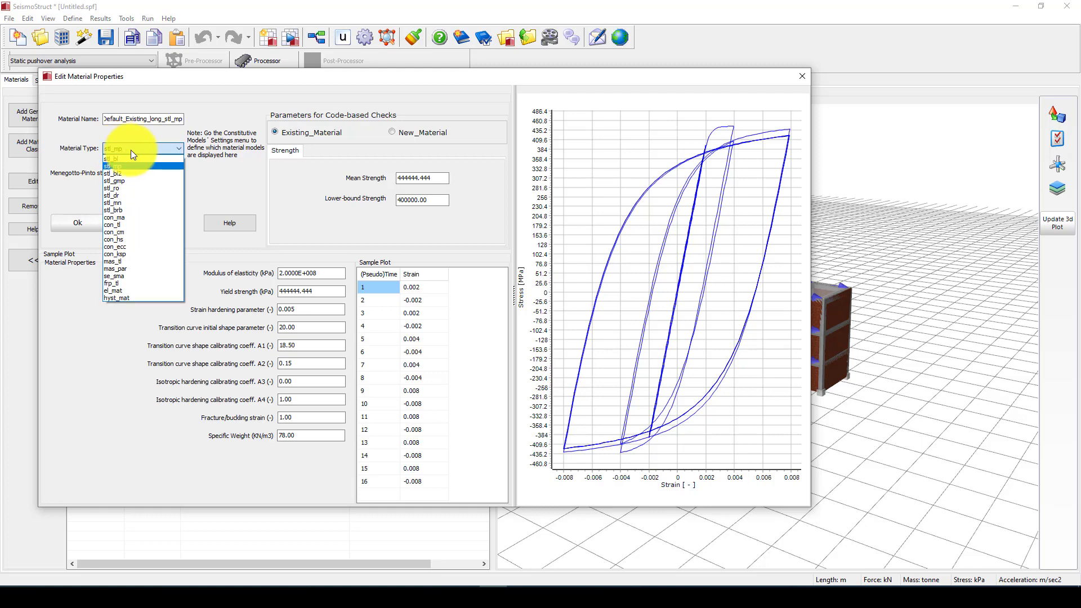
click(123, 224)
click(802, 76)
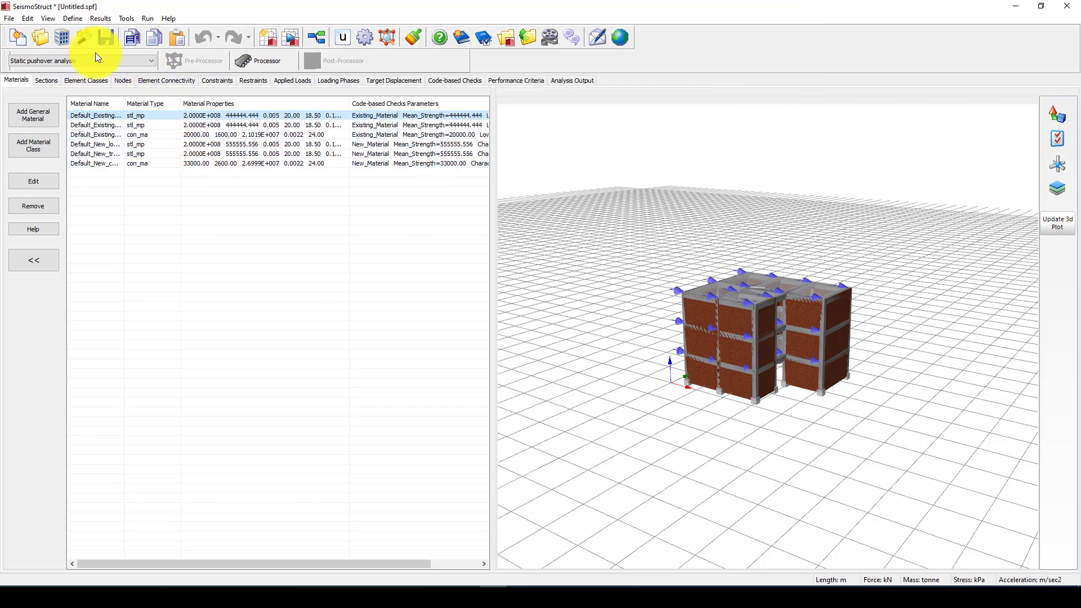
Step: Run the static pushover analysis, saving the project as ExistingBuildingTutorial.spf in the Steel-Frame folder
click(252, 59)
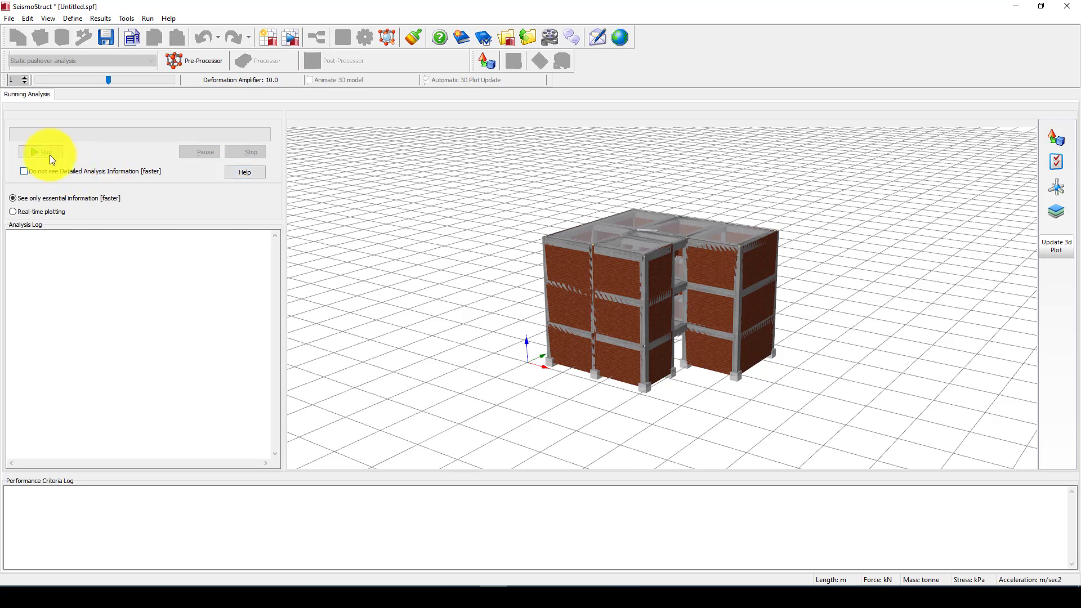
click(46, 151)
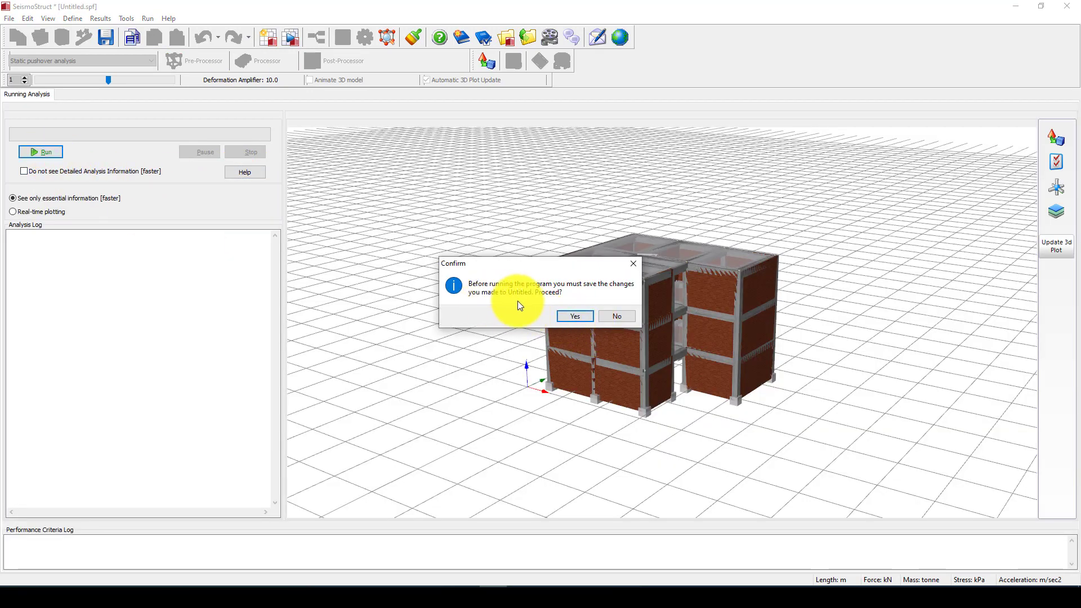
click(571, 316)
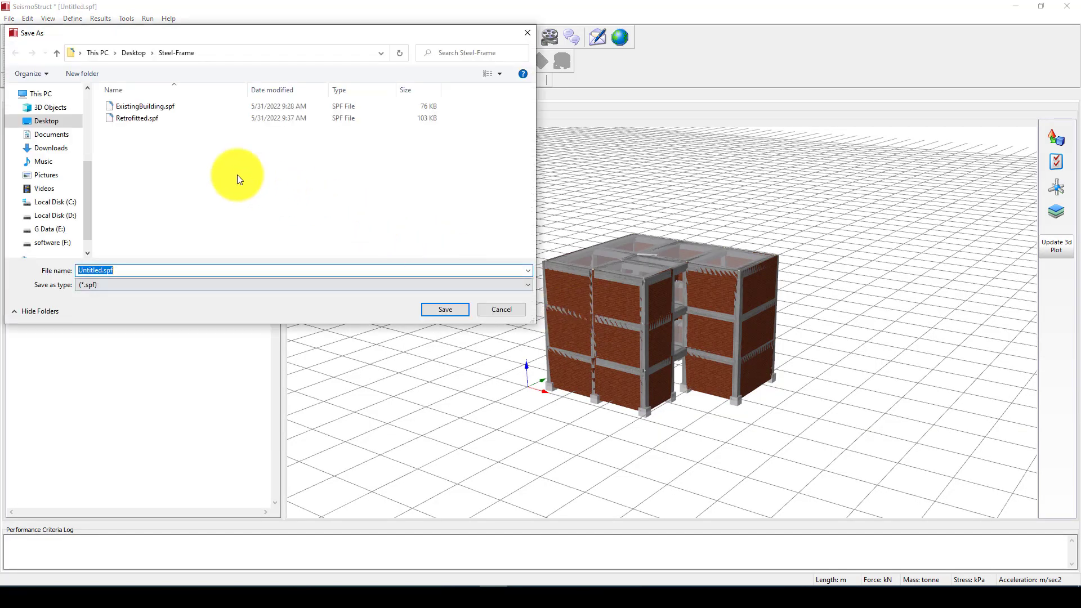
click(152, 106)
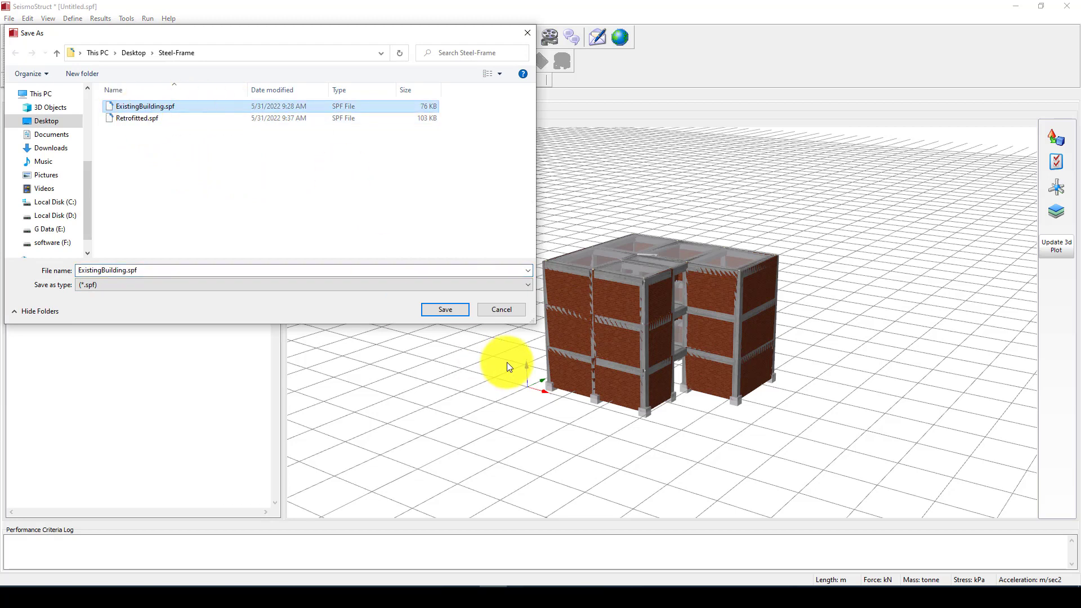
click(273, 269)
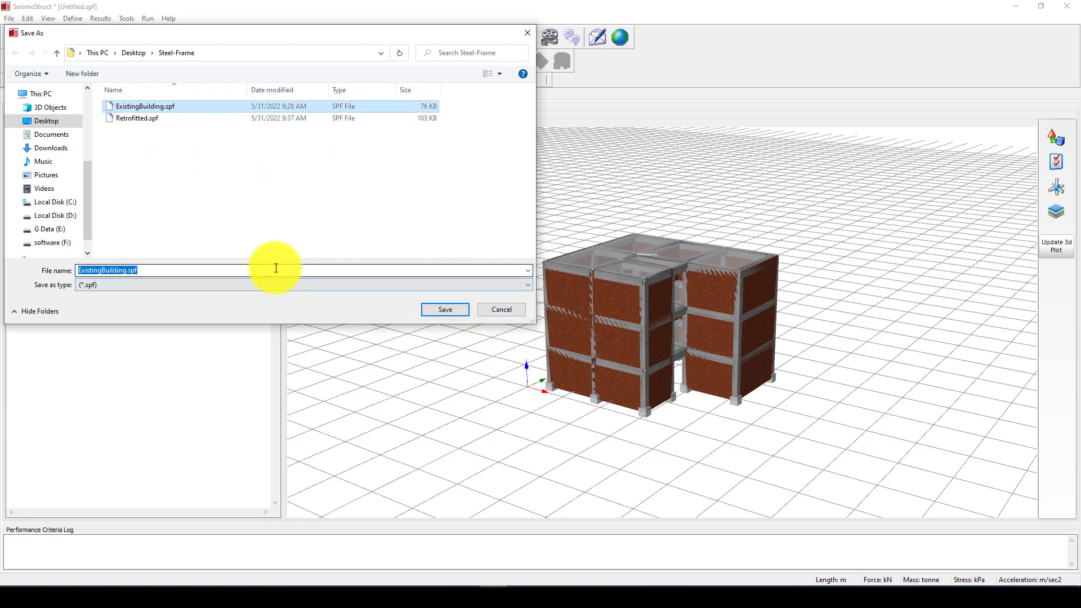
click(158, 270)
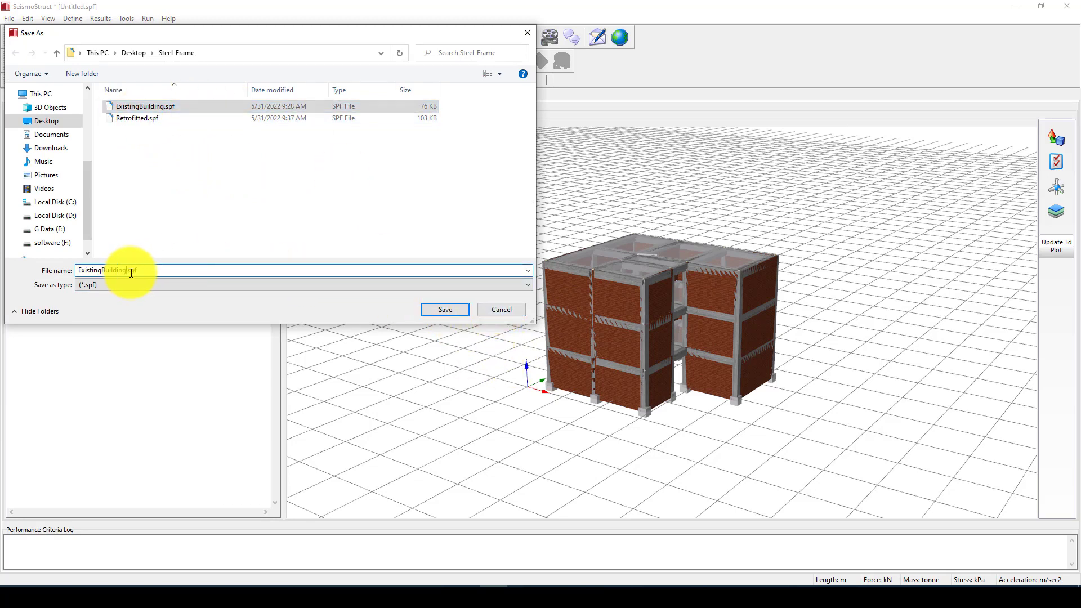
text(Tutorial)
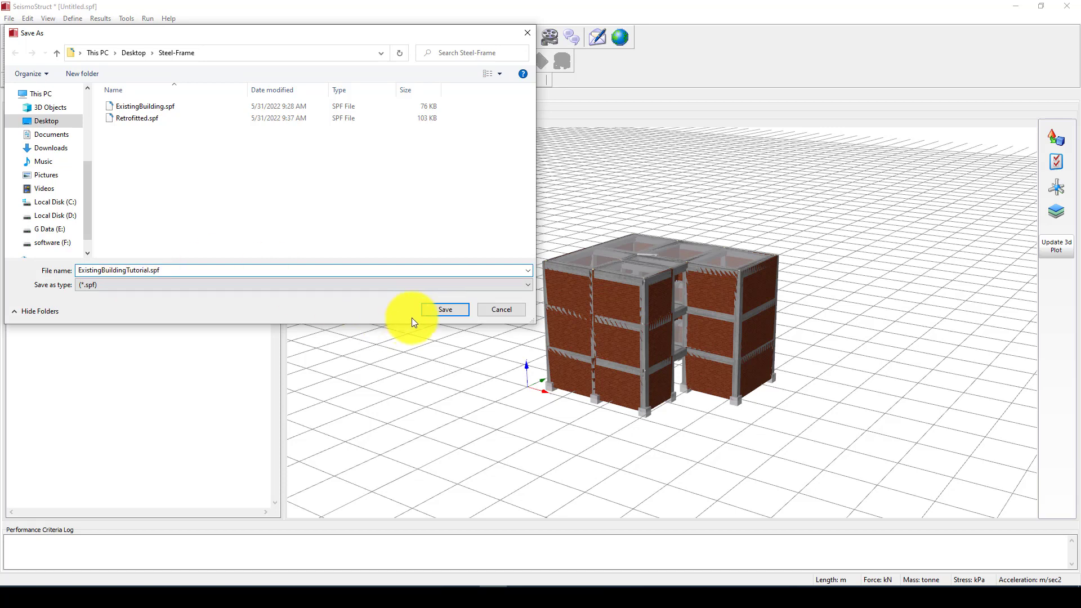
click(435, 311)
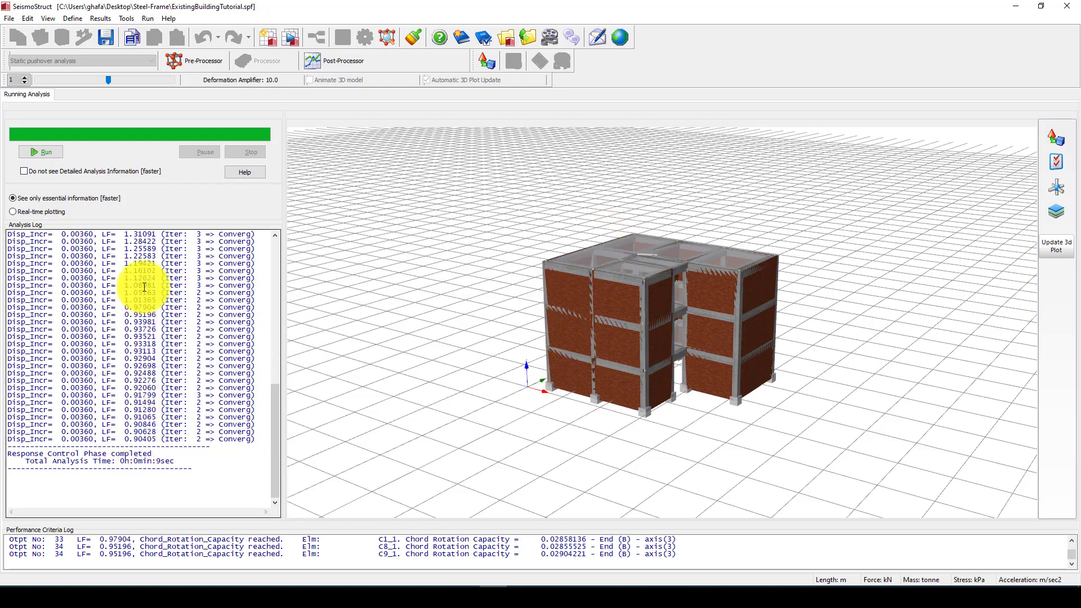
Step: Open the pushover analysis results and examine the modal periods and frequencies, highlighting the first mode's period
click(341, 62)
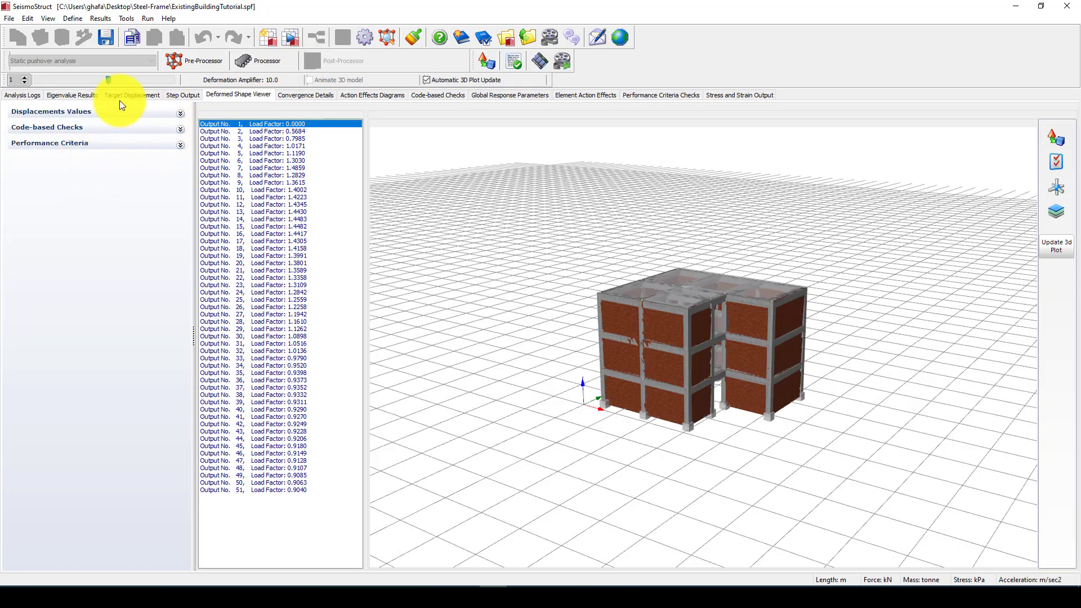
click(67, 95)
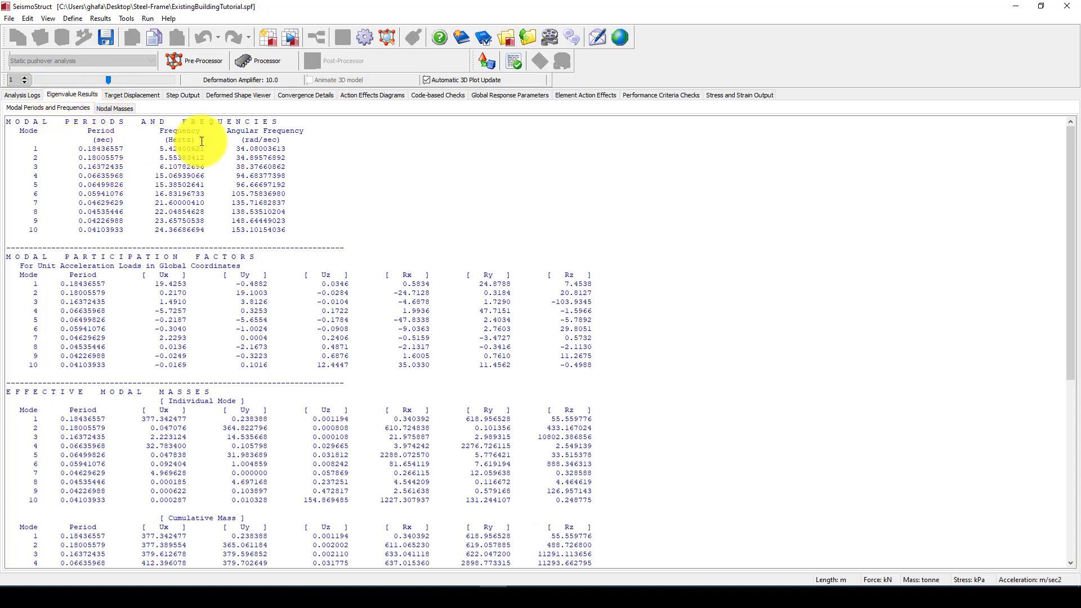
drag(74, 148, 122, 149)
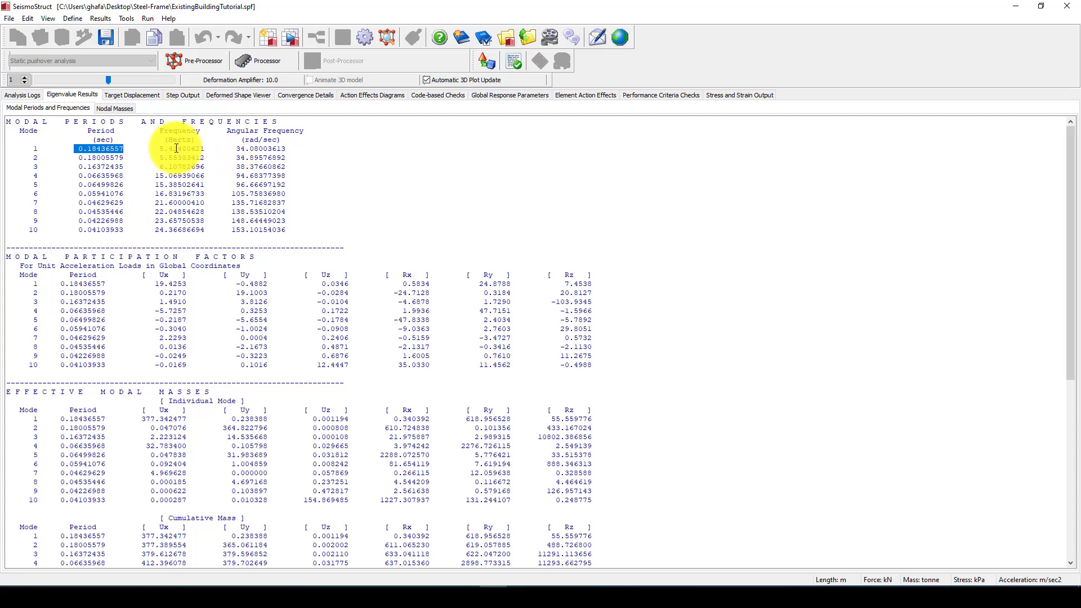
Step: Copy the complete Analysis Curve table of load factors, displacements and base shears from the Target Displacement results
click(134, 95)
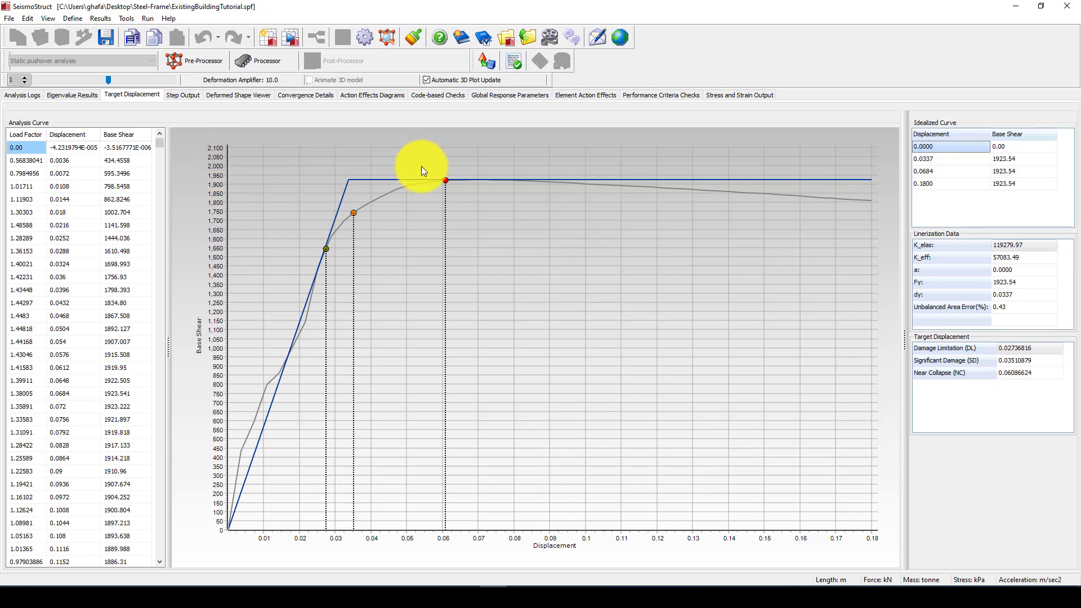
right_click(58, 175)
click(87, 194)
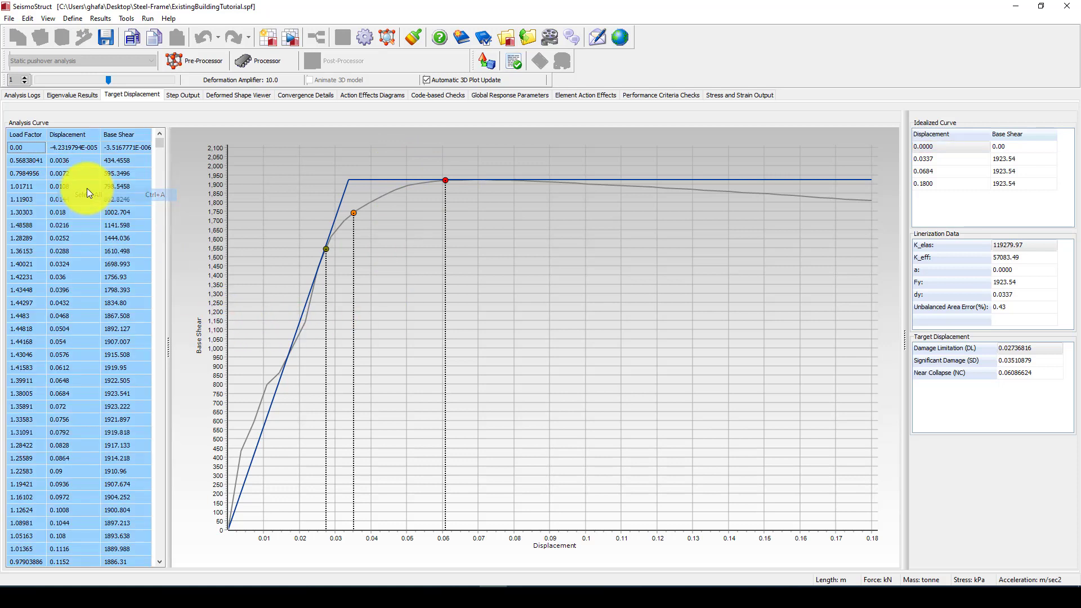
right_click(82, 190)
click(100, 190)
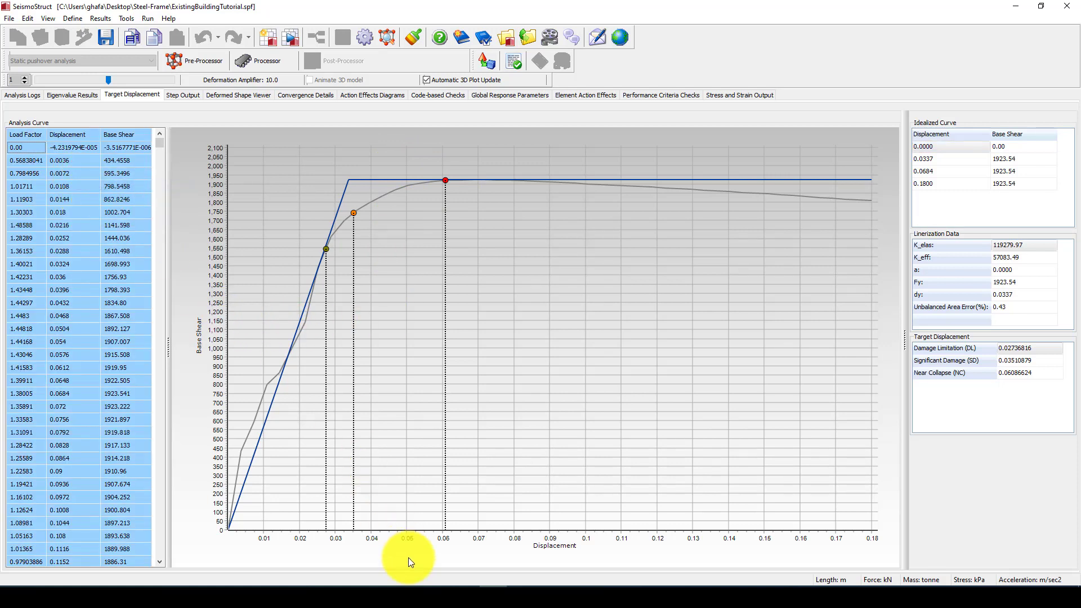
Step: Switch to Book1.xlsx in Excel, reposition the Pushover Curve chart, and locate the source data of its ExistingBuilding series
mouse_move(279, 581)
click(283, 542)
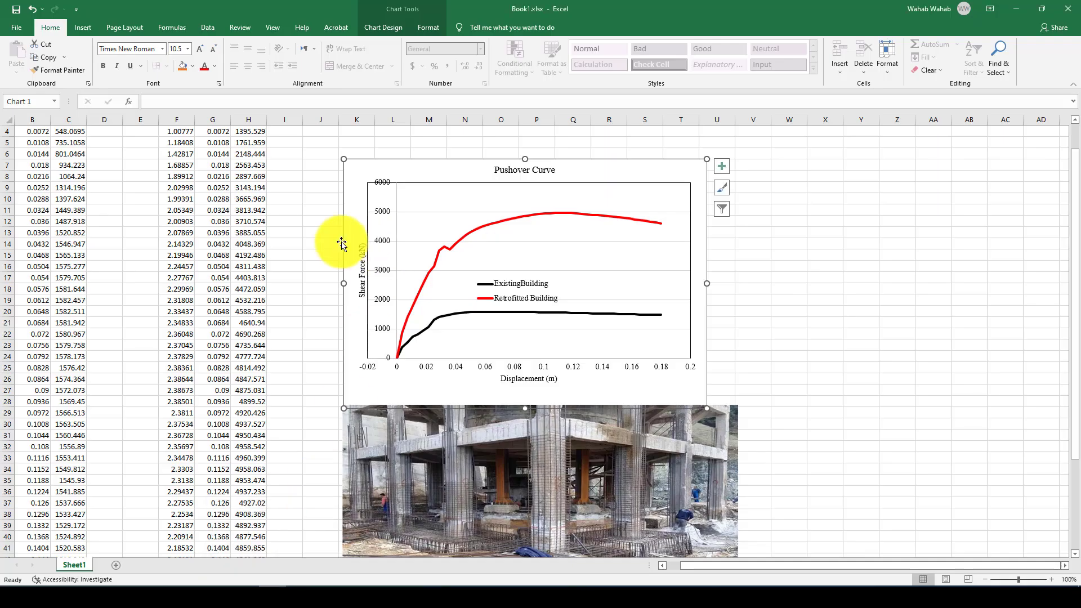
drag(405, 172, 428, 138)
click(470, 282)
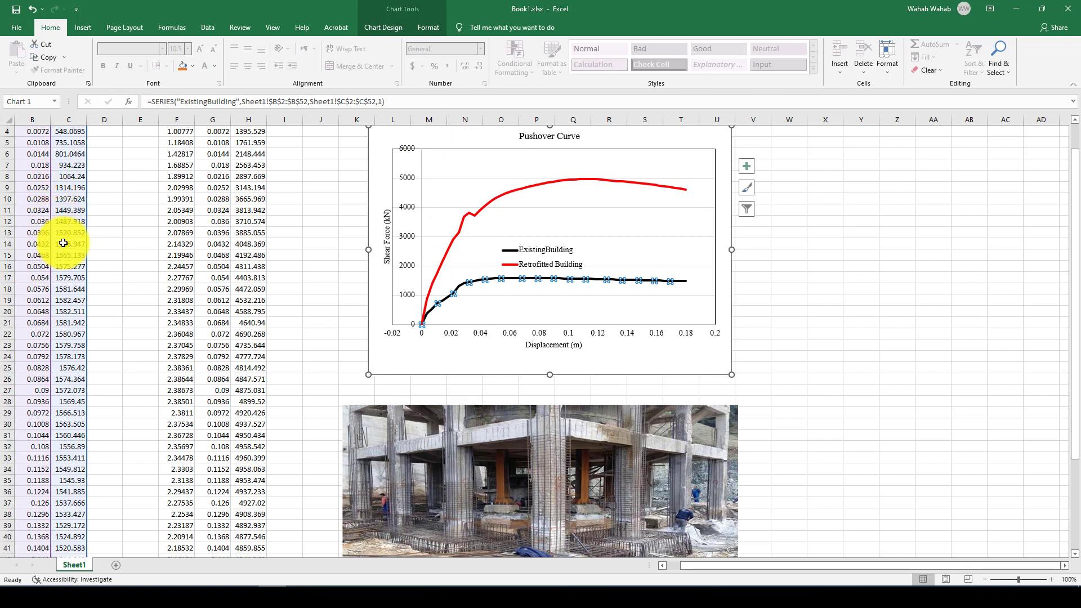
scroll(63, 243, up, 1)
drag(683, 568, 616, 567)
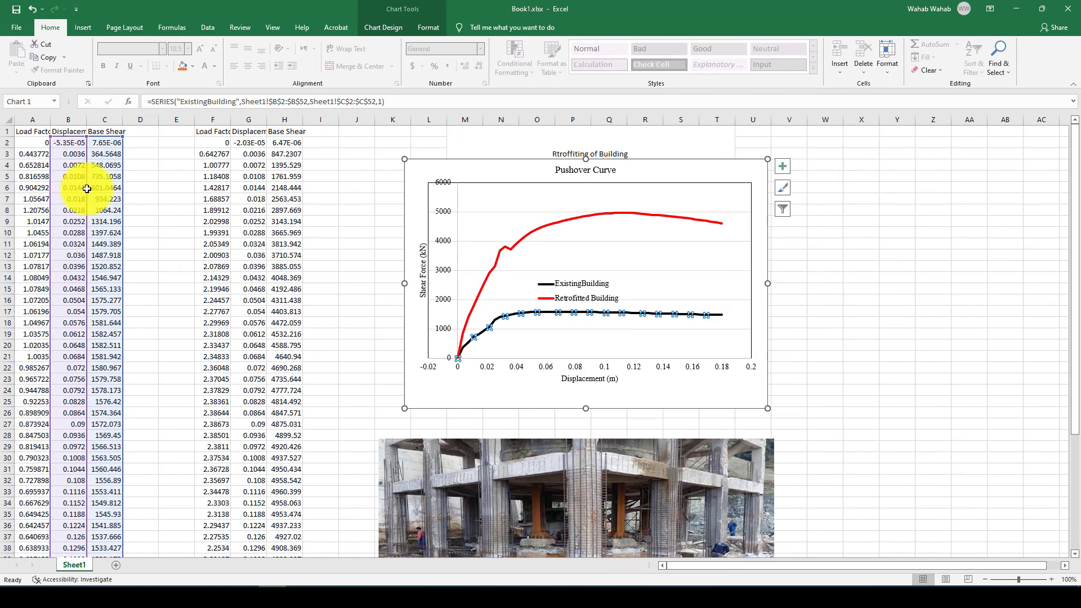
Step: Paste the copied analysis curve table with its headers at cell A1, replacing the existing-building data
click(22, 131)
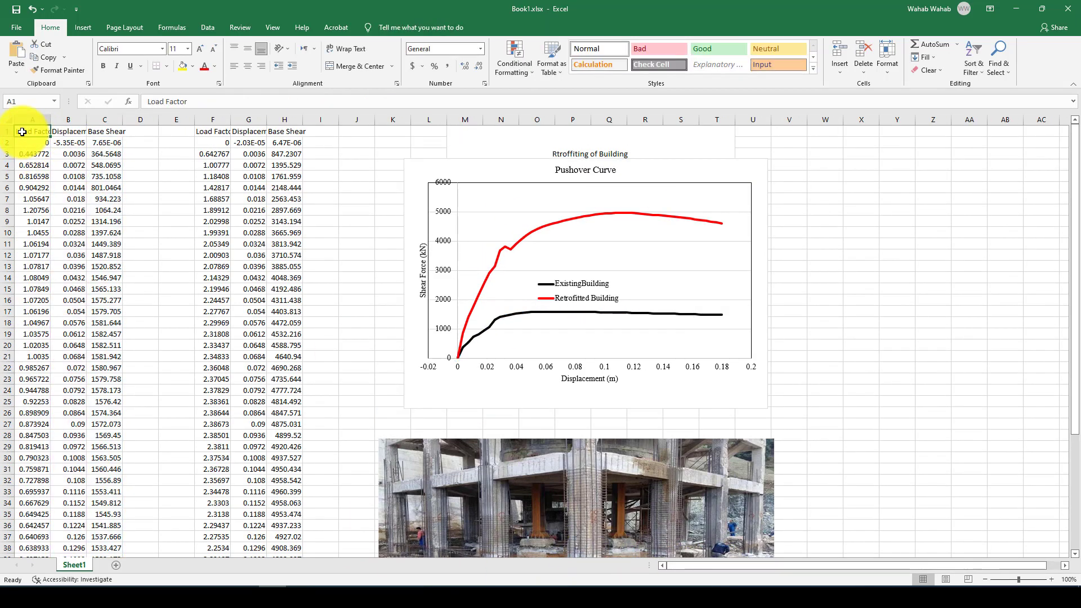
right_click(22, 133)
click(49, 180)
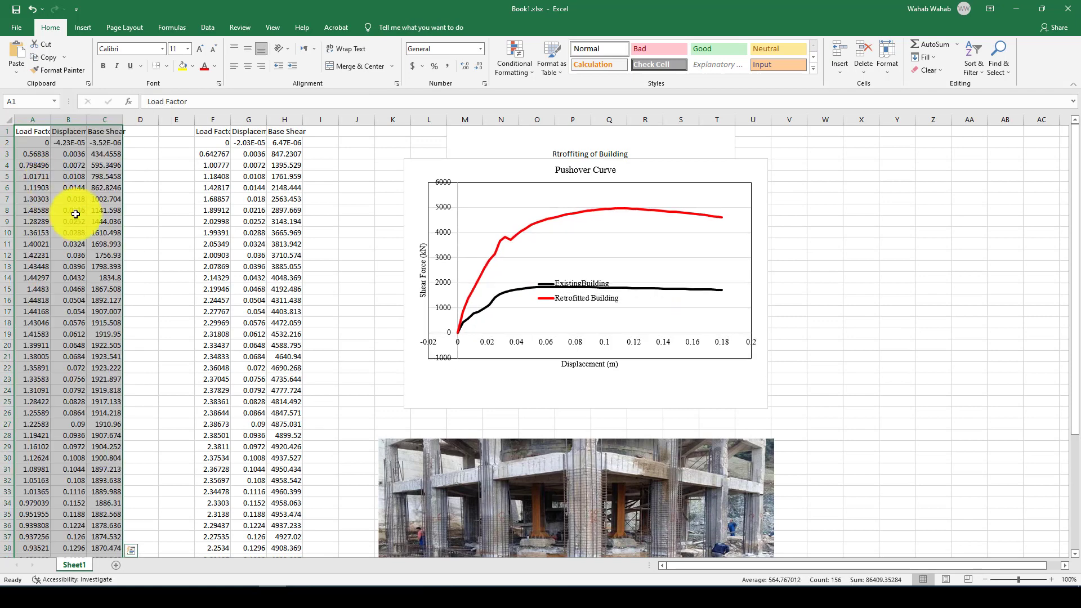
click(140, 345)
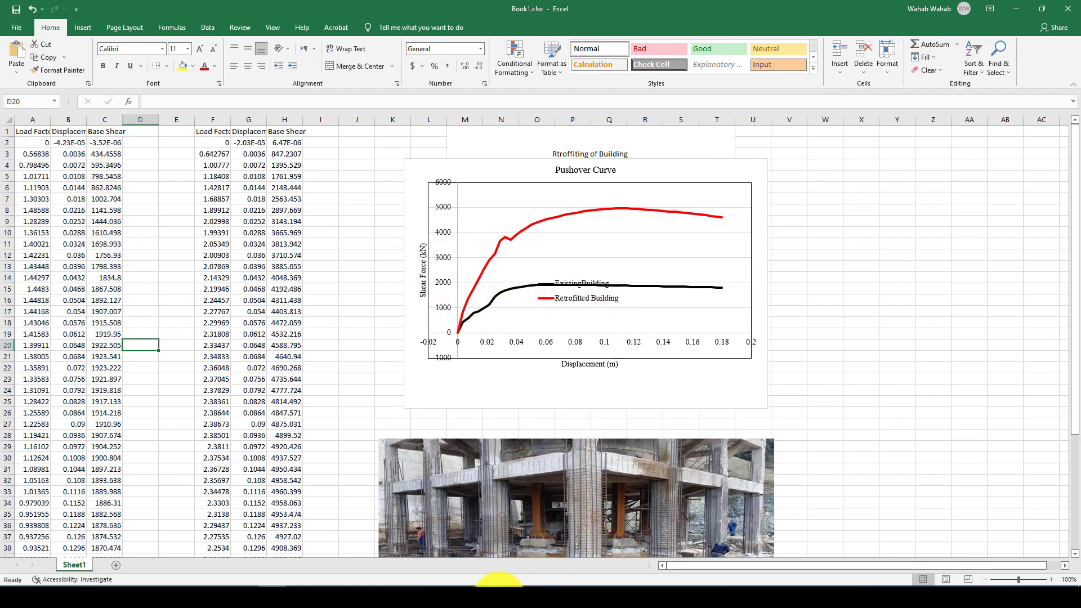
Step: Switch back to SeismoStruct, return to the Pre-Processor, and start a new project
click(499, 597)
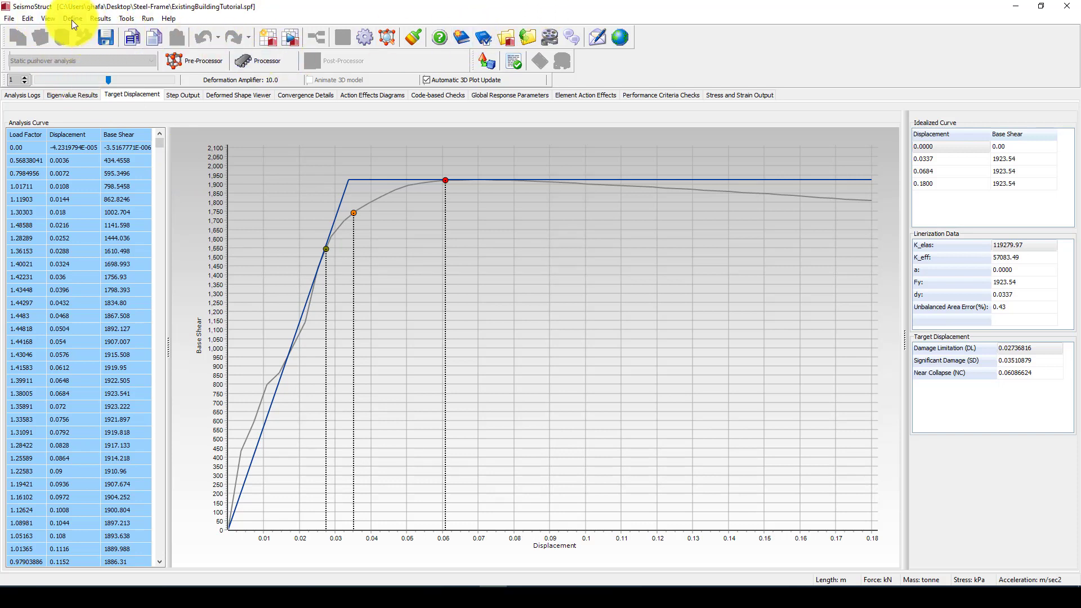
click(9, 19)
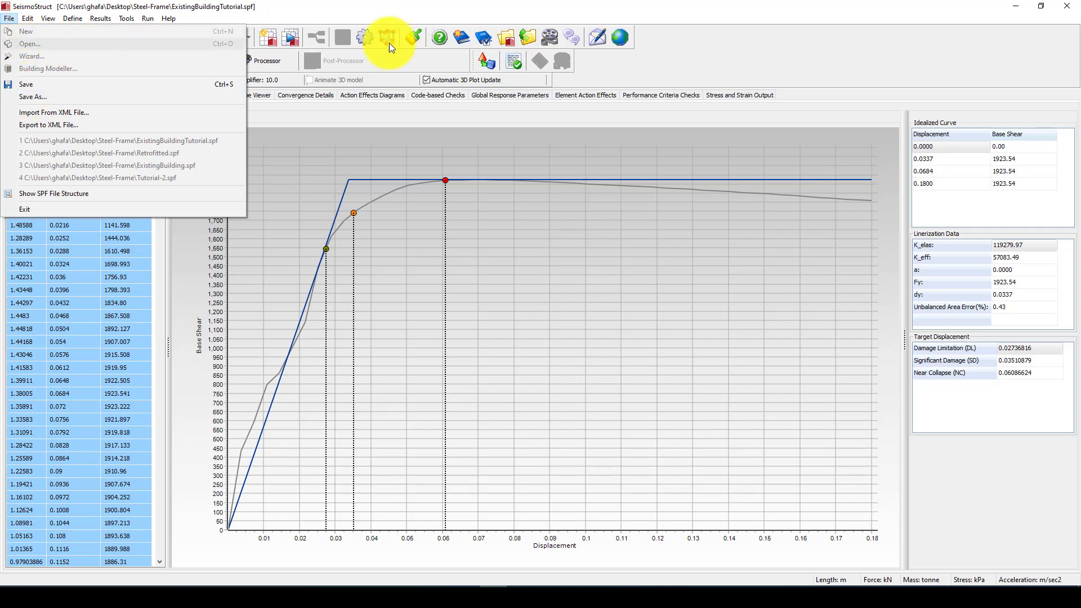
click(338, 16)
click(210, 60)
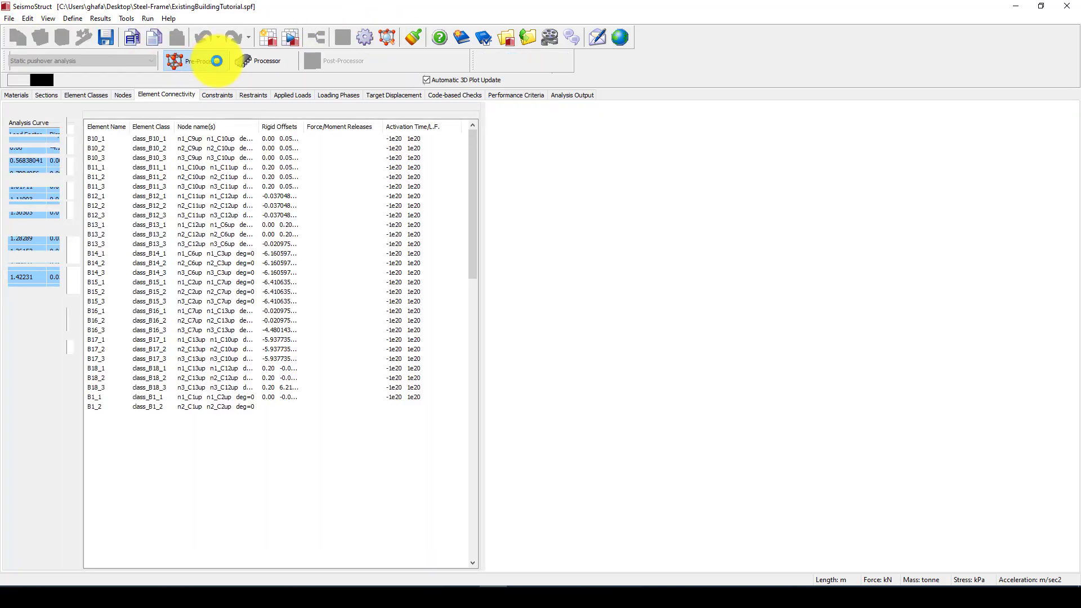
click(10, 18)
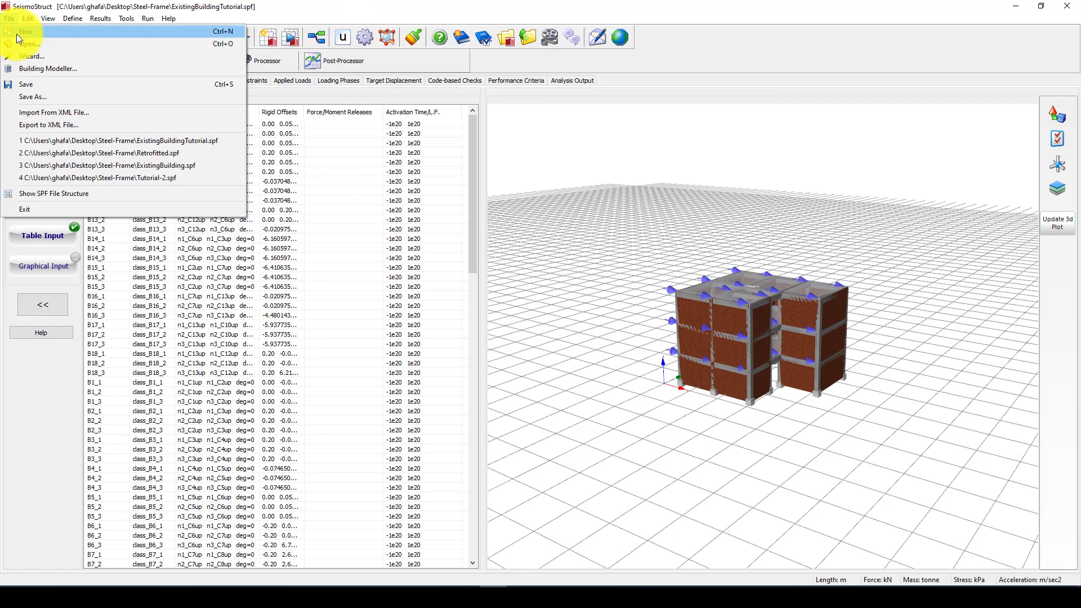
click(25, 32)
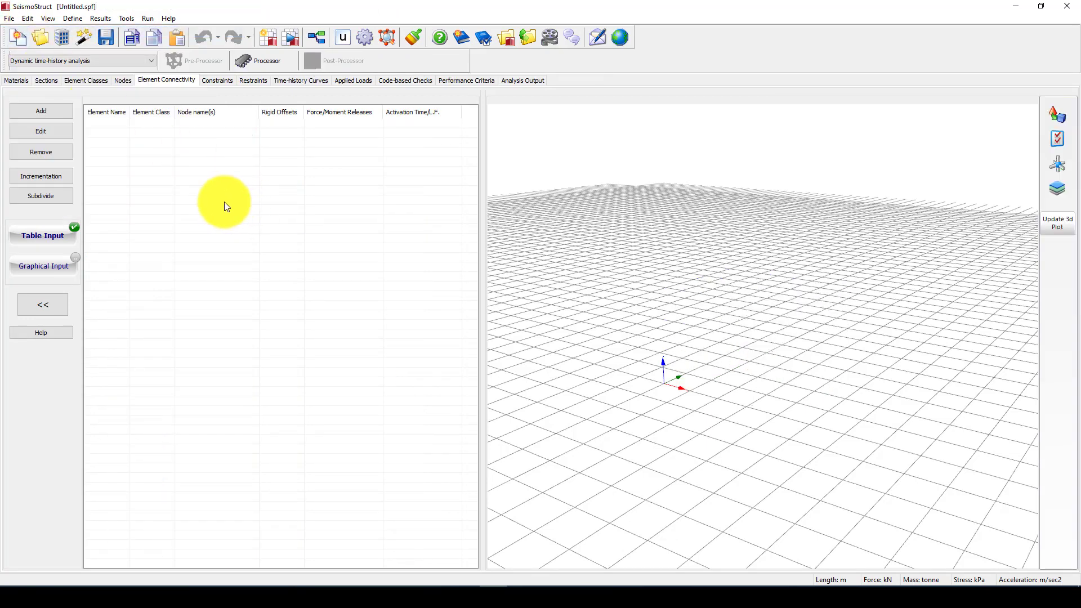
Step: Create a new Building Modeller project with 3 storeys, each 3.000 m high
click(63, 30)
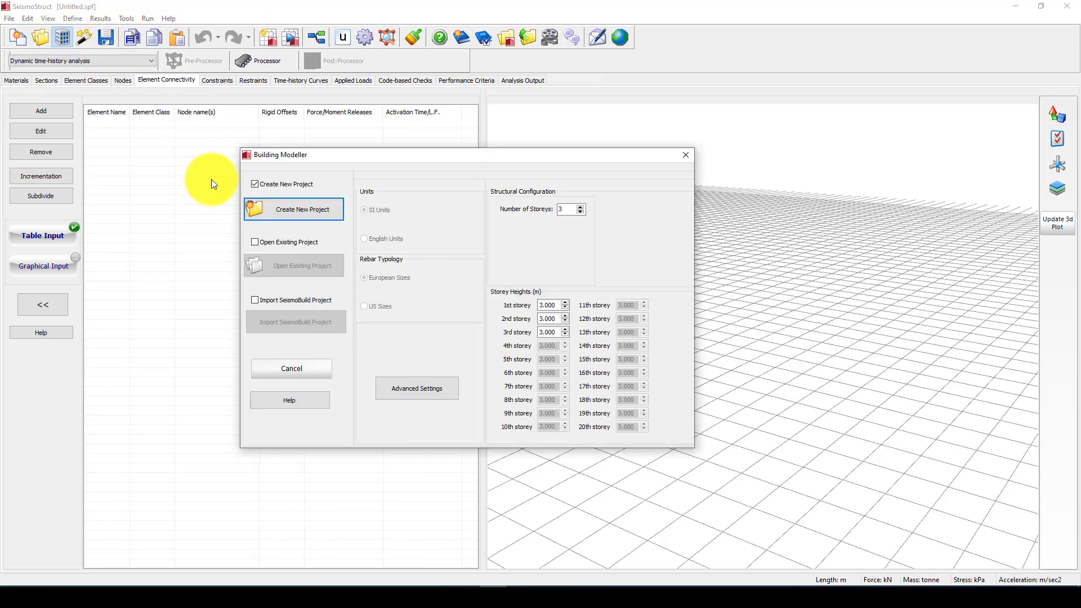
click(271, 241)
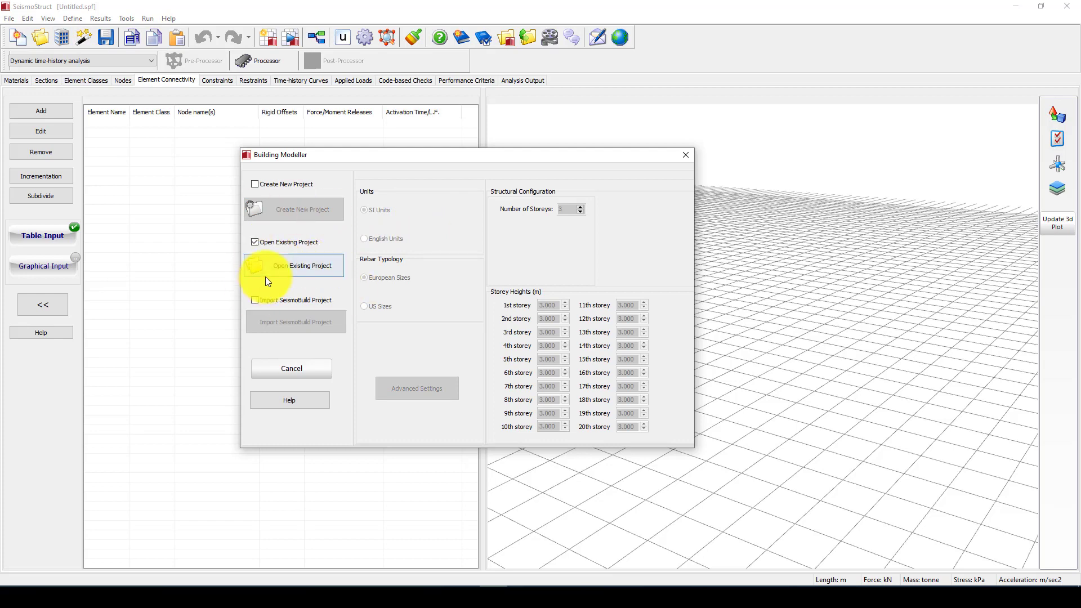
click(279, 187)
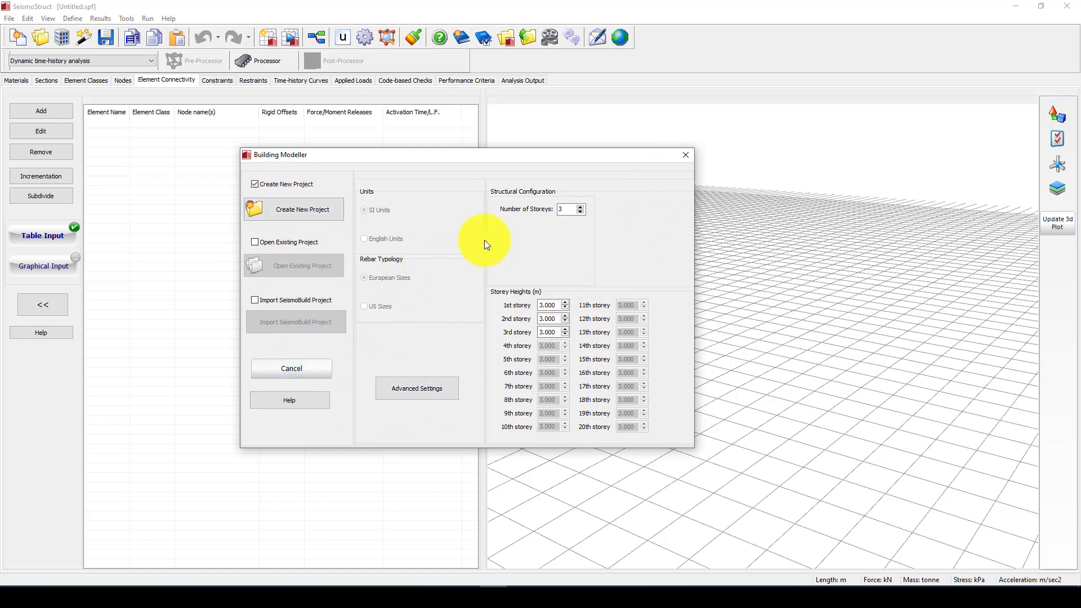
click(281, 209)
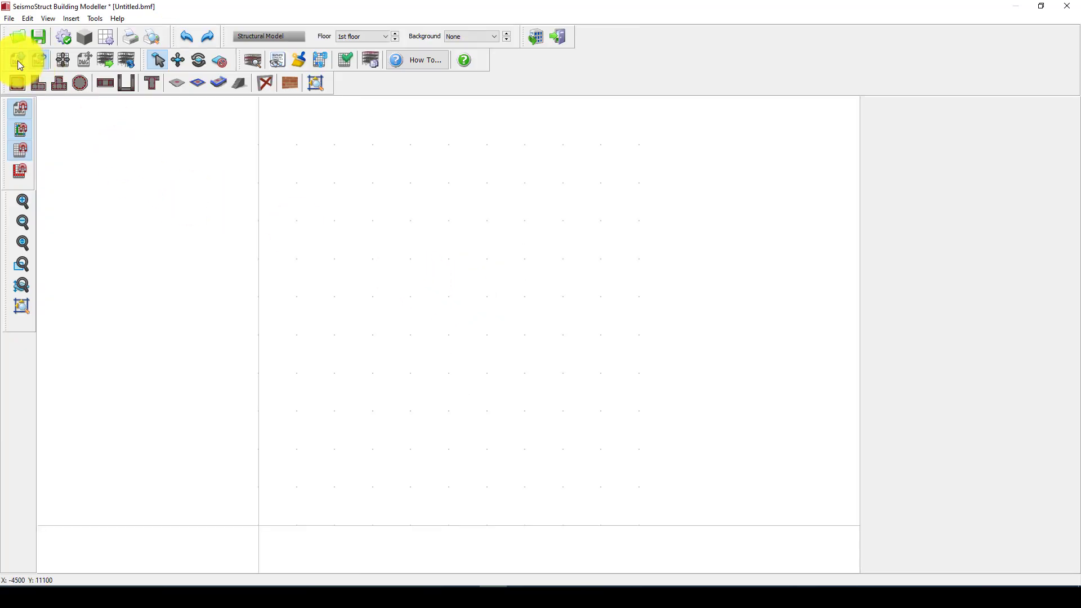
Step: Import the Plan.dwg drawing from the Steel-Frame folder in metres, moved to the 0,0 origin
click(18, 60)
click(132, 106)
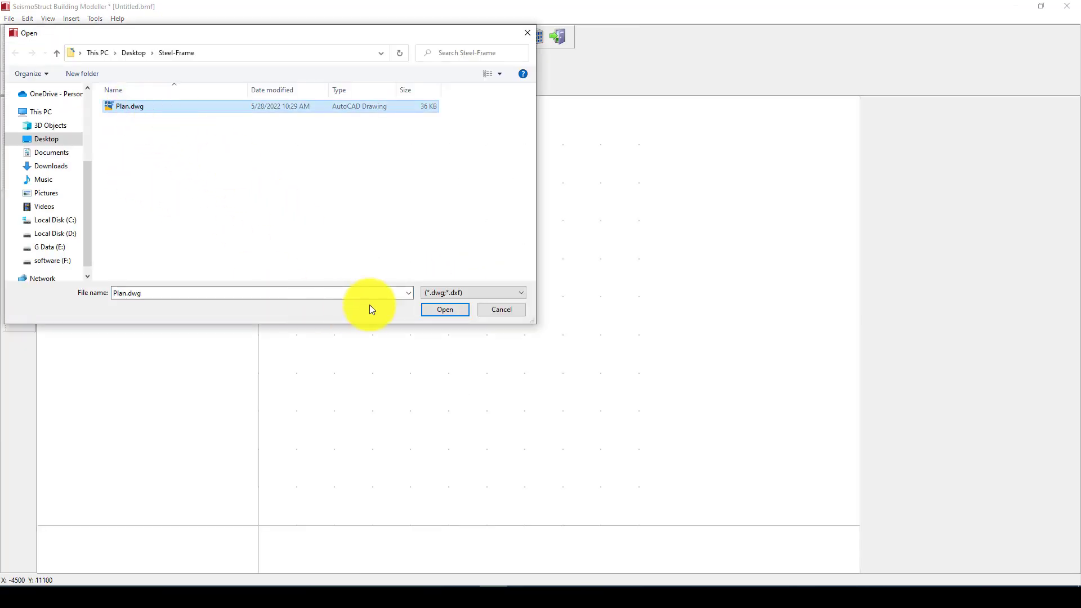
click(441, 309)
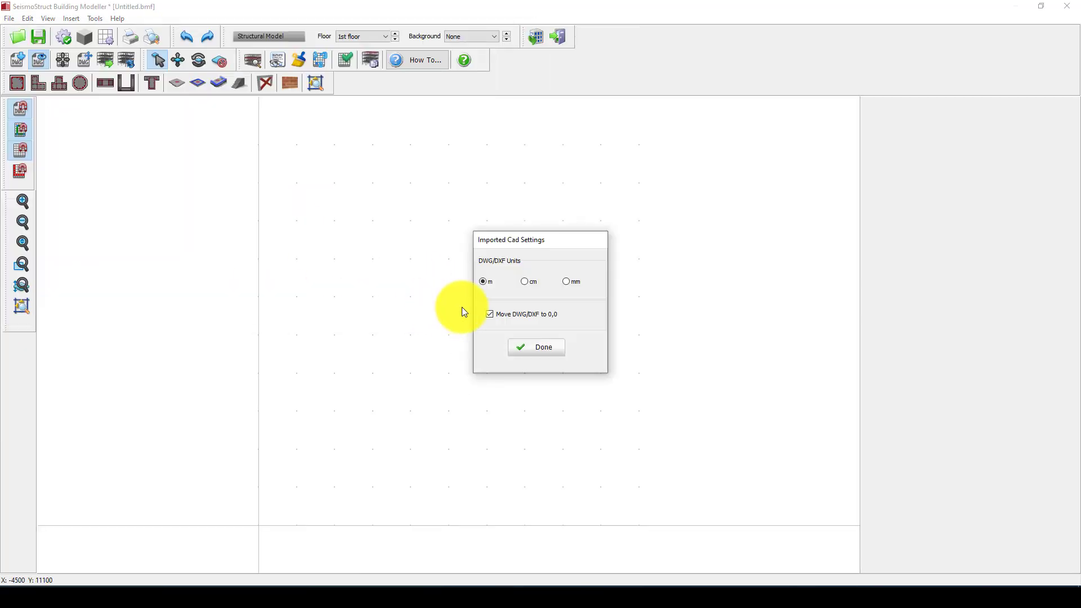
click(527, 349)
scroll(275, 148, up, 1)
scroll(274, 147, up, 1)
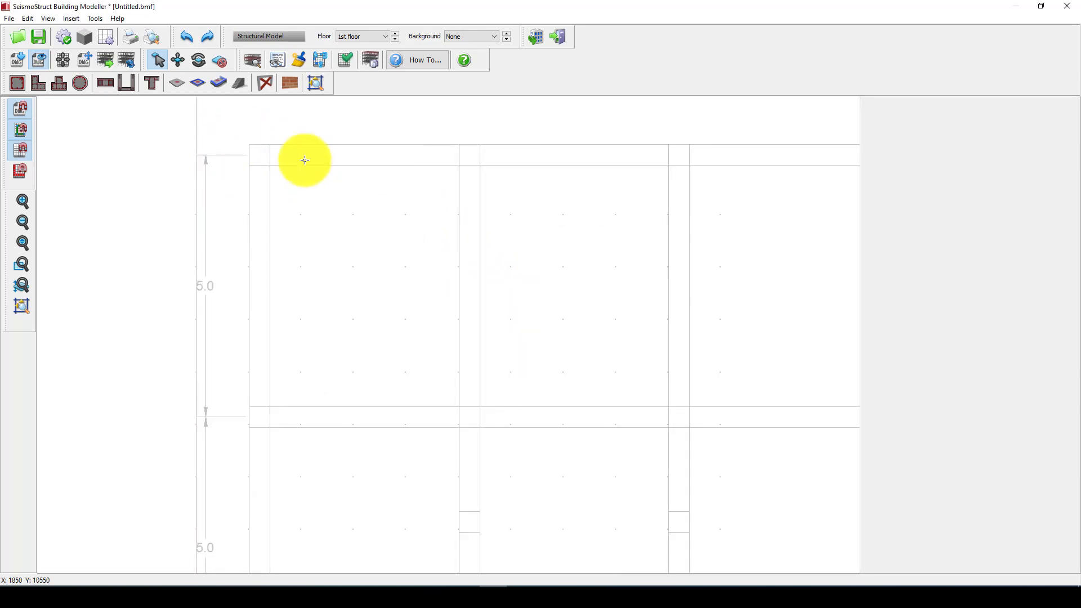
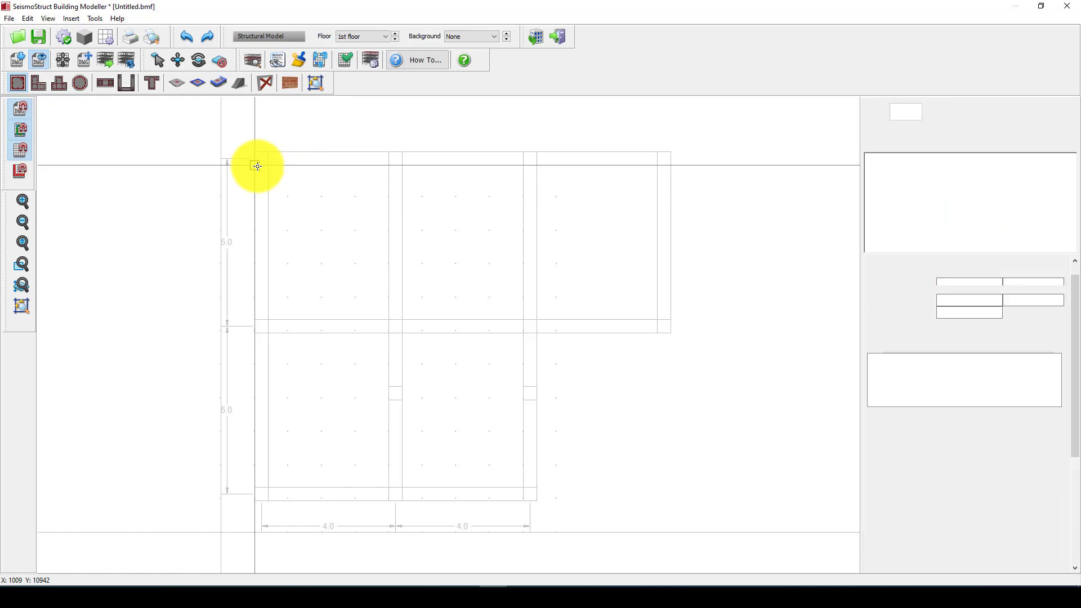
Step: Place four fully jacketed 600x600 columns with 400x400 cores at the beam intersections along the plan's upper row
scroll(265, 140, up, 3)
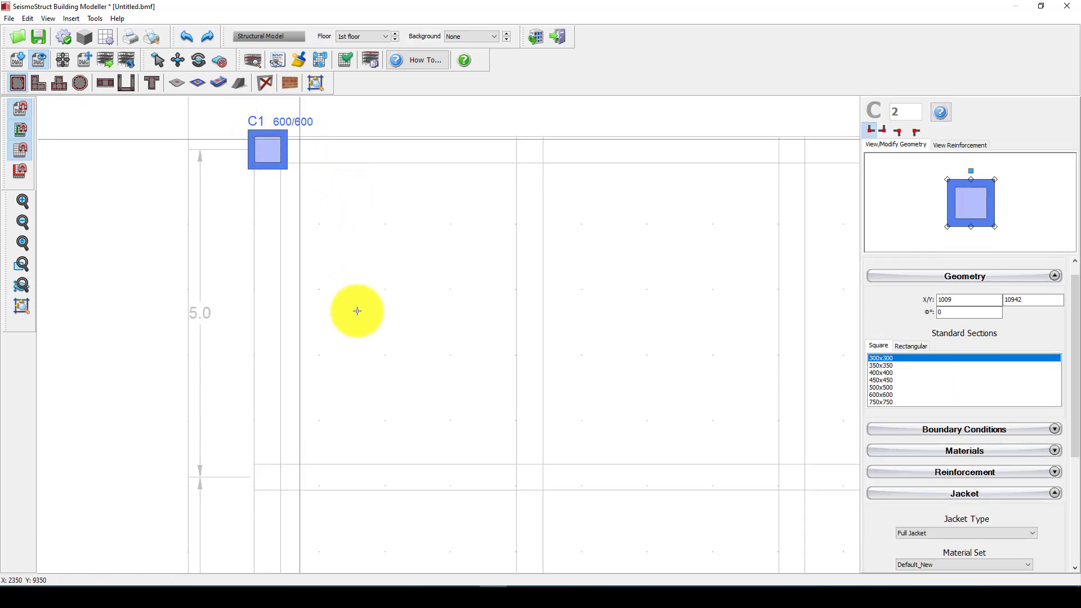
scroll(356, 272, down, 2)
scroll(378, 238, down, 1)
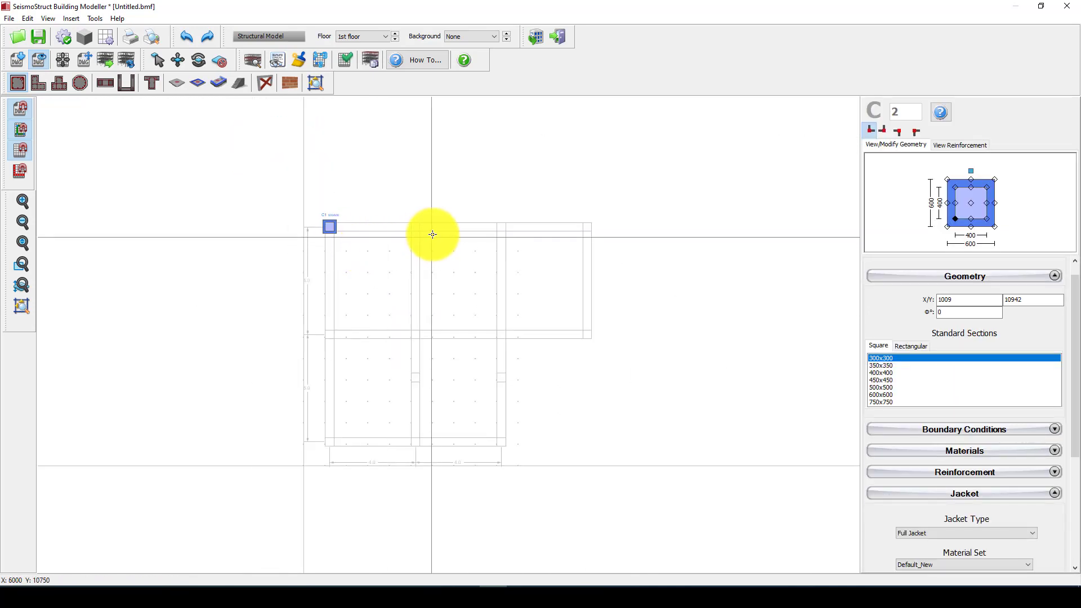
scroll(403, 232, up, 2)
click(399, 231)
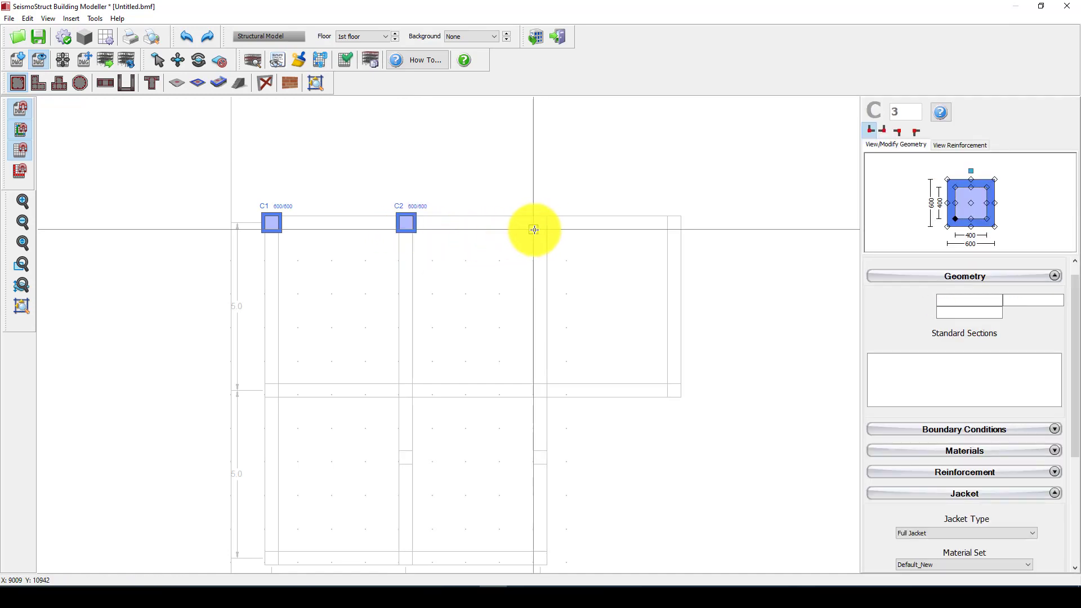
click(533, 232)
click(665, 230)
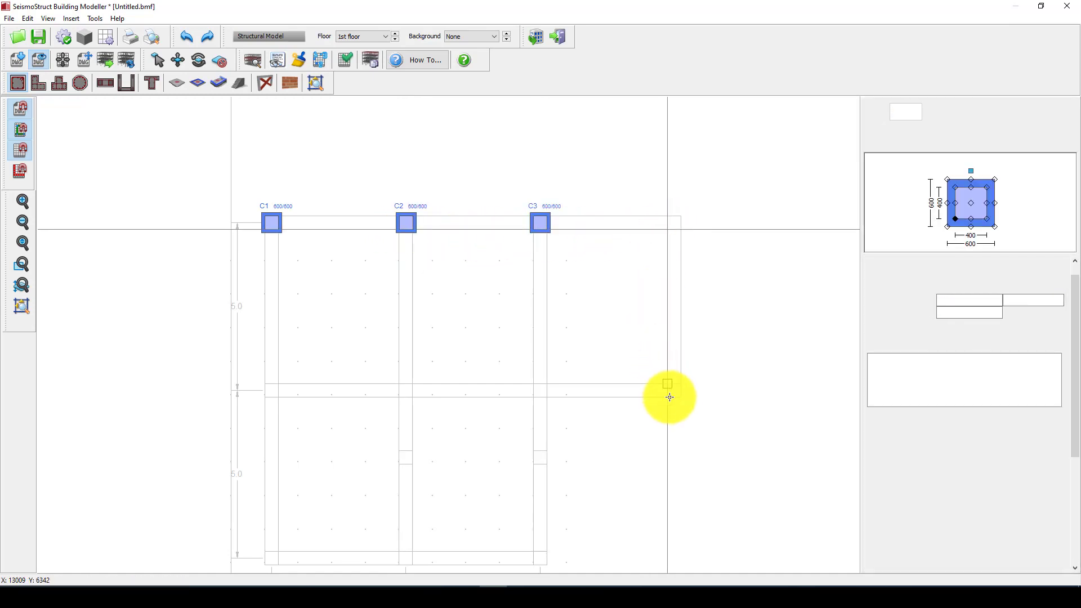
Step: Place four more fully jacketed 600x600 columns along the plan's middle row, working from the right end to the left
click(647, 398)
click(539, 398)
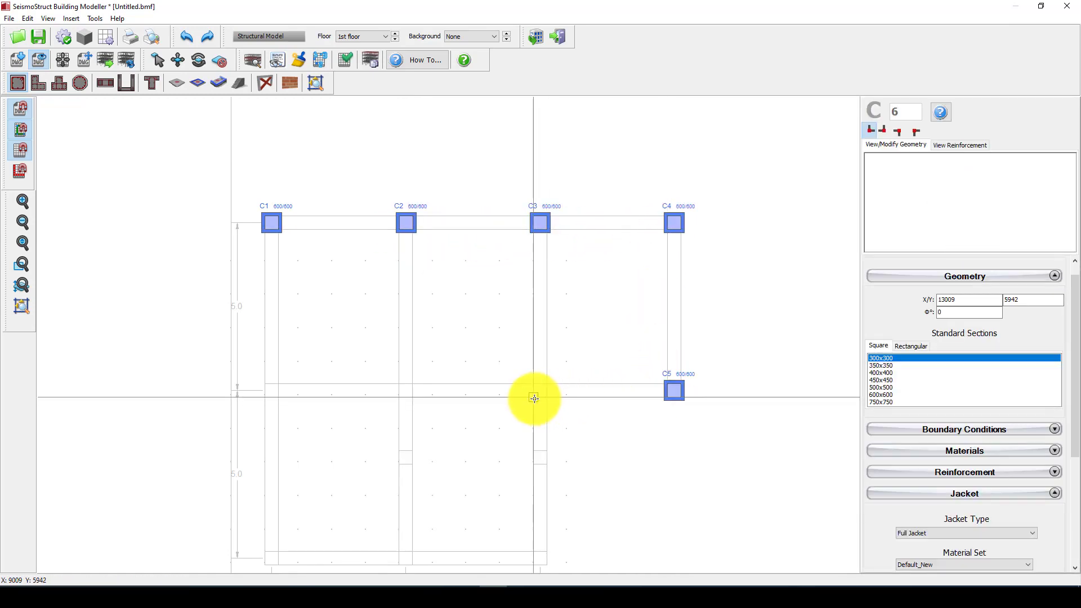
click(399, 397)
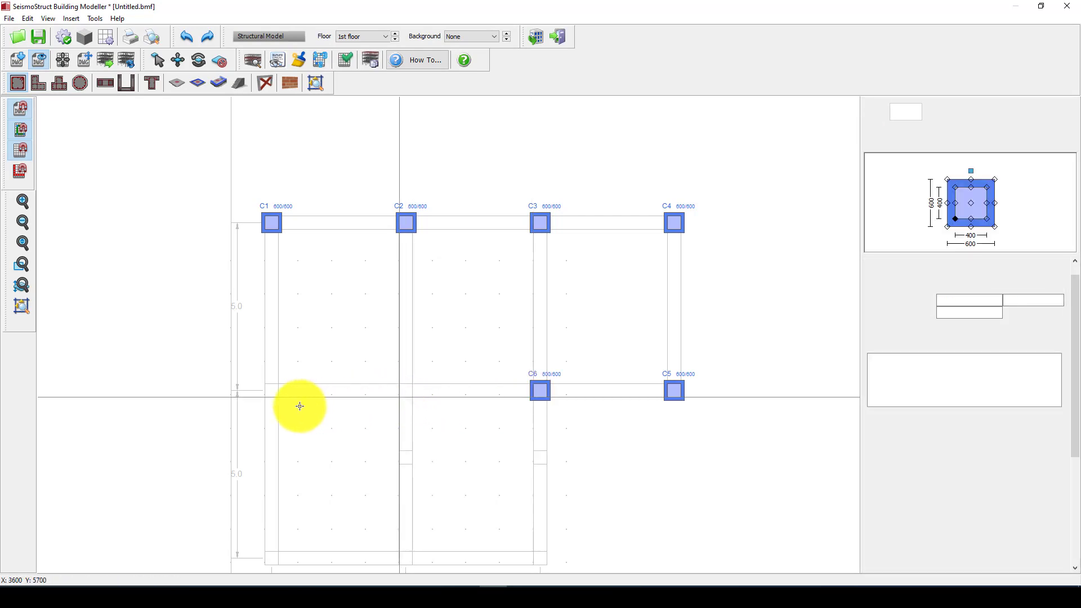
click(269, 398)
scroll(483, 238, down, 1)
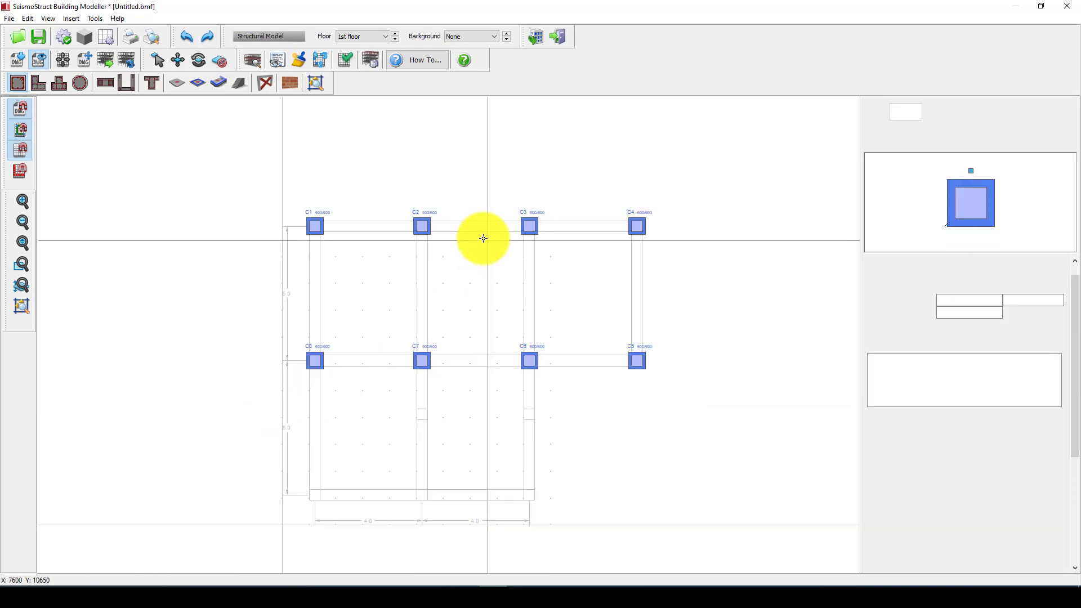
Step: Place three fully jacketed 600x600 columns at the beam intersections along the plan's lower row
click(309, 501)
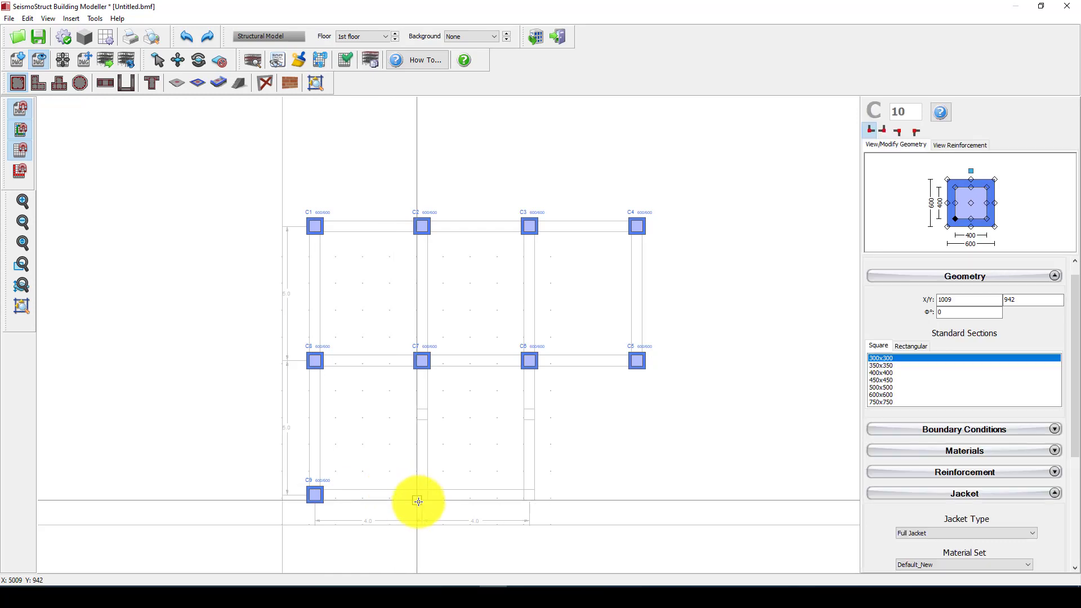
click(417, 501)
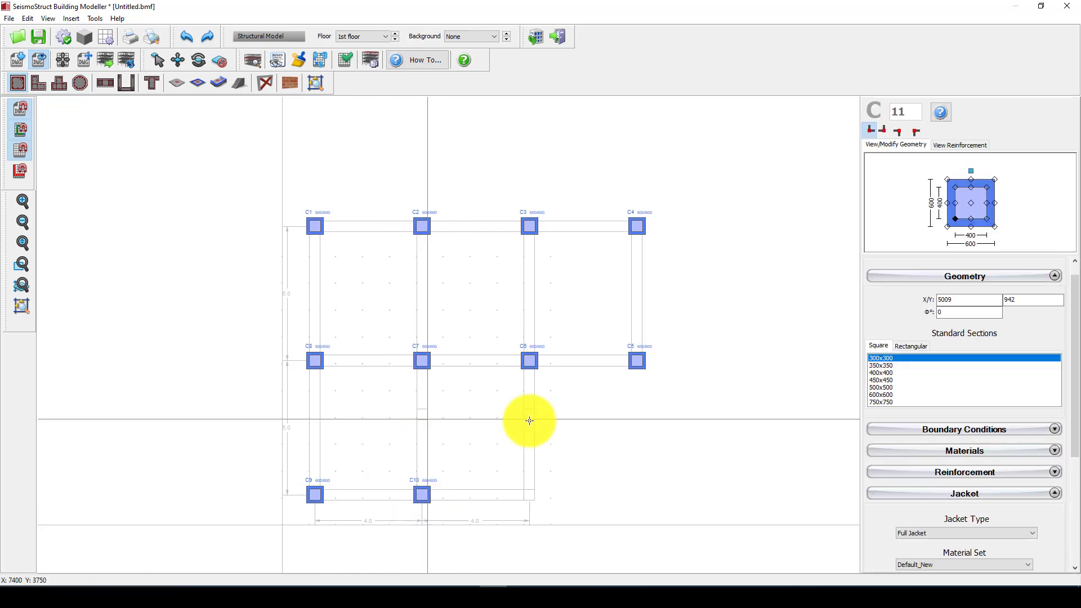
scroll(521, 499, up, 1)
click(526, 499)
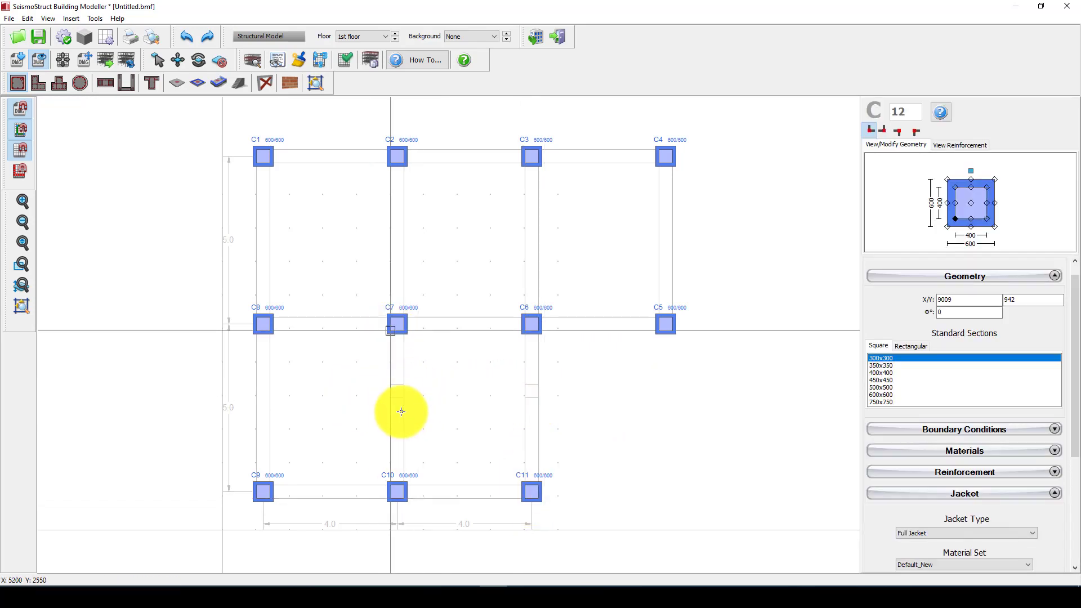
Step: Place two unjacketed 400x400 columns between the middle and lower rows, one between C7 and C10 and one between C6 and C11
scroll(402, 403, up, 2)
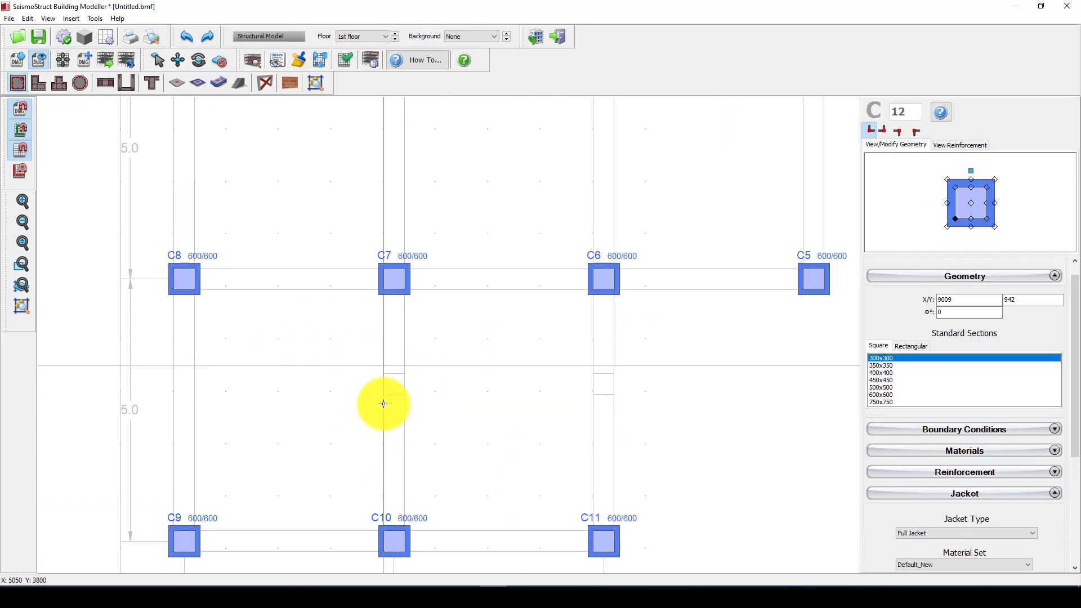
scroll(386, 403, down, 2)
scroll(393, 362, down, 2)
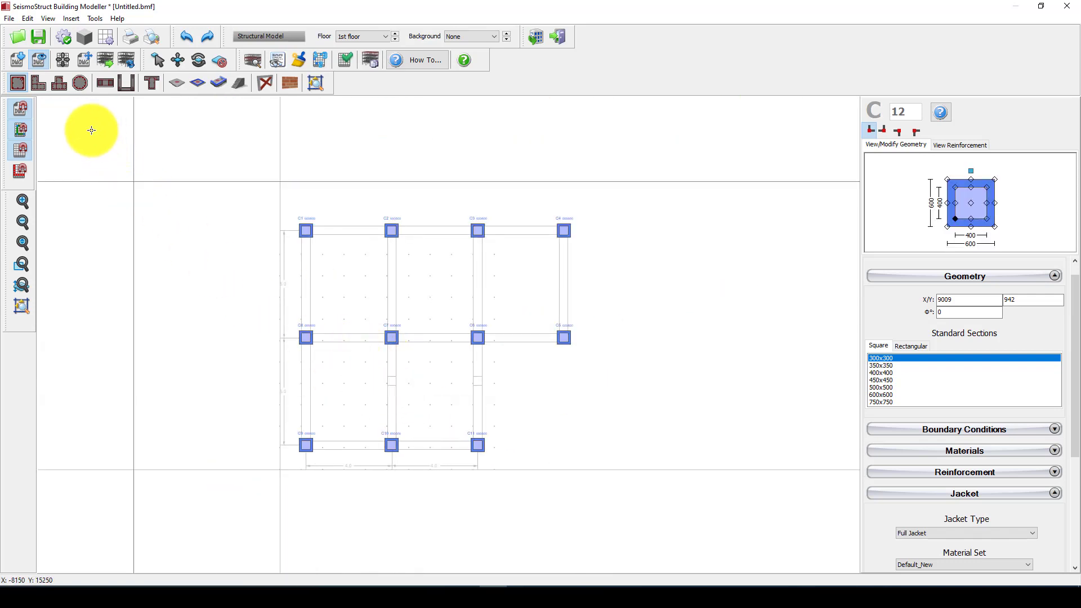
click(936, 531)
click(925, 542)
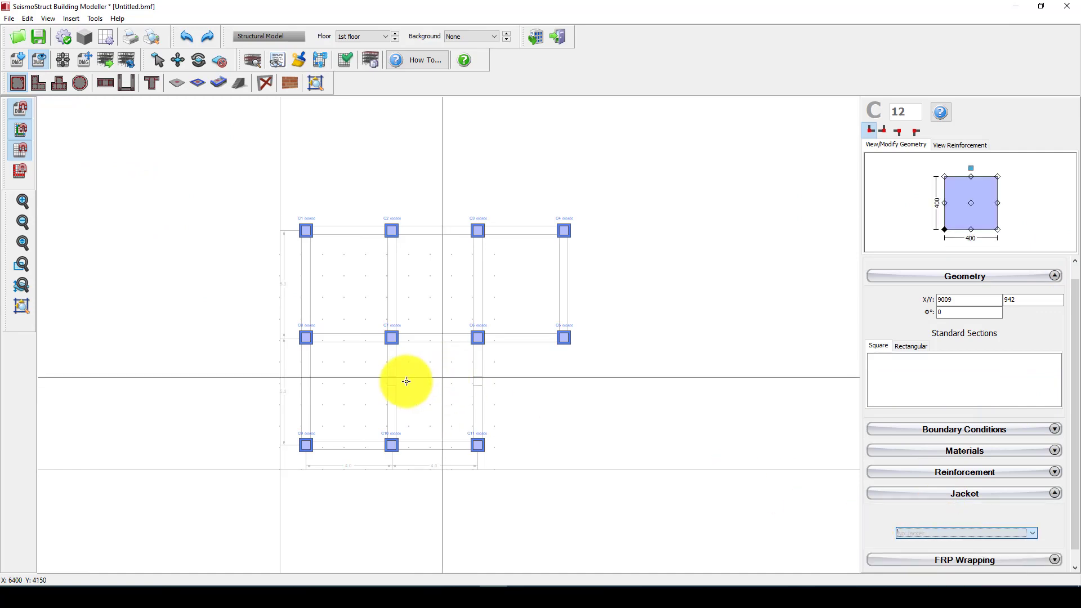
click(457, 383)
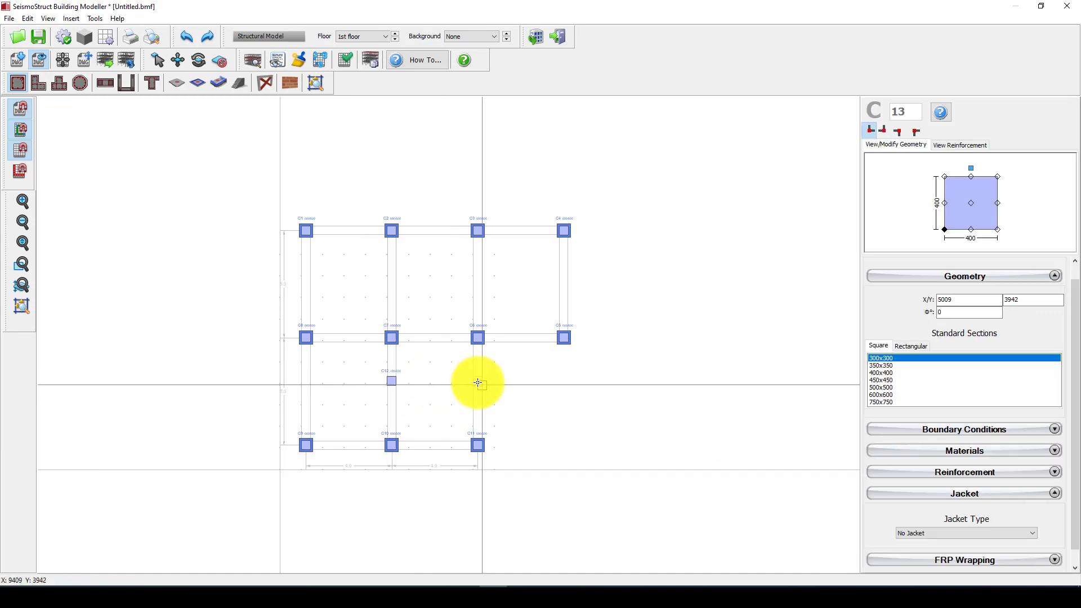
click(472, 383)
scroll(495, 383, up, 2)
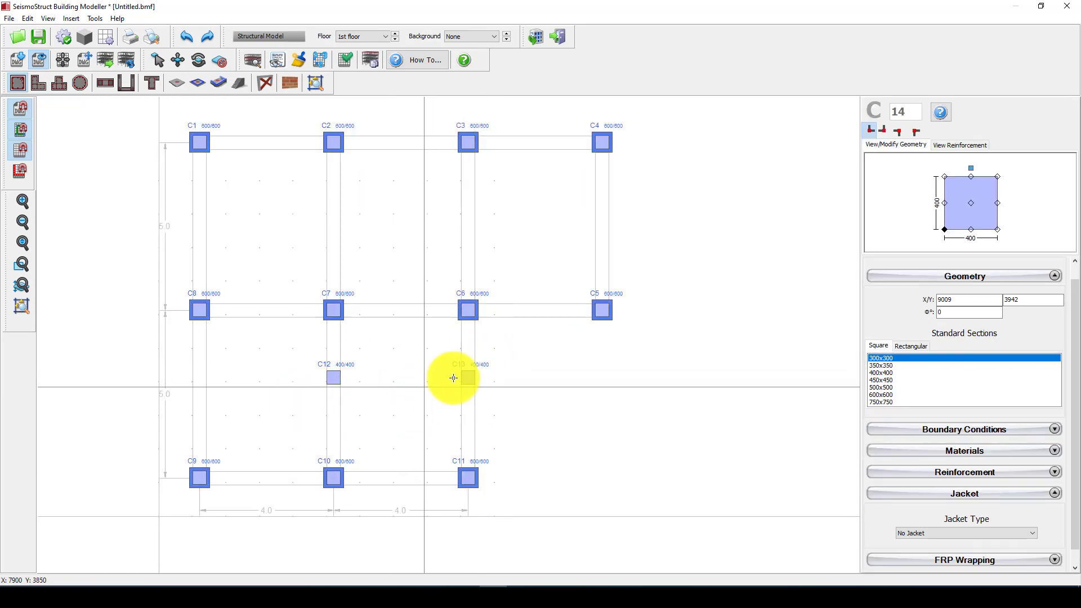
scroll(476, 353, down, 1)
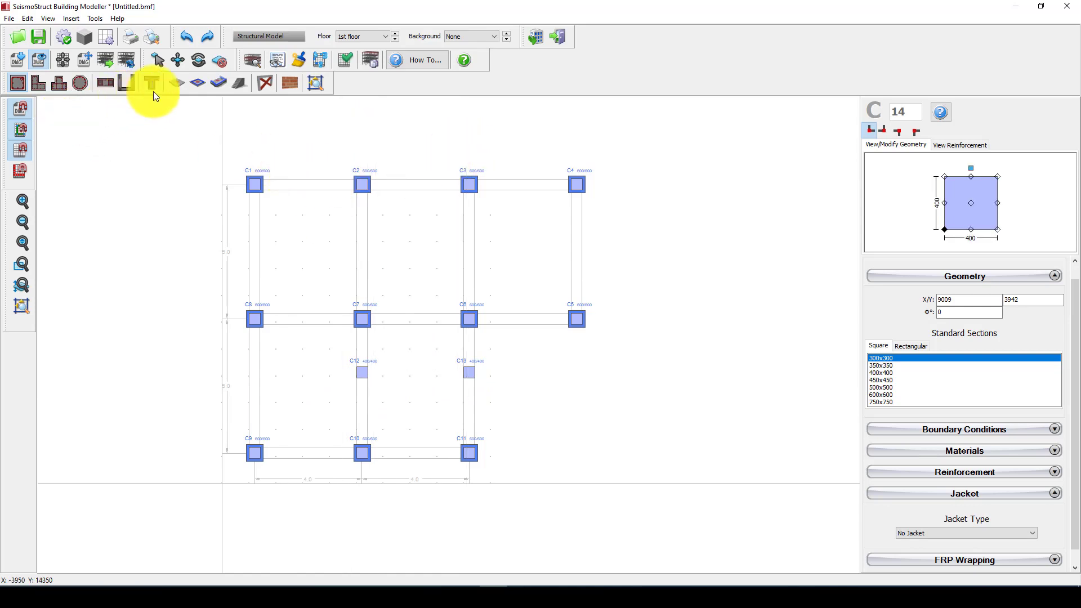
Step: Add 200 mm infill walls along the upper row from C1 to C4, aligned on their centreline
click(291, 84)
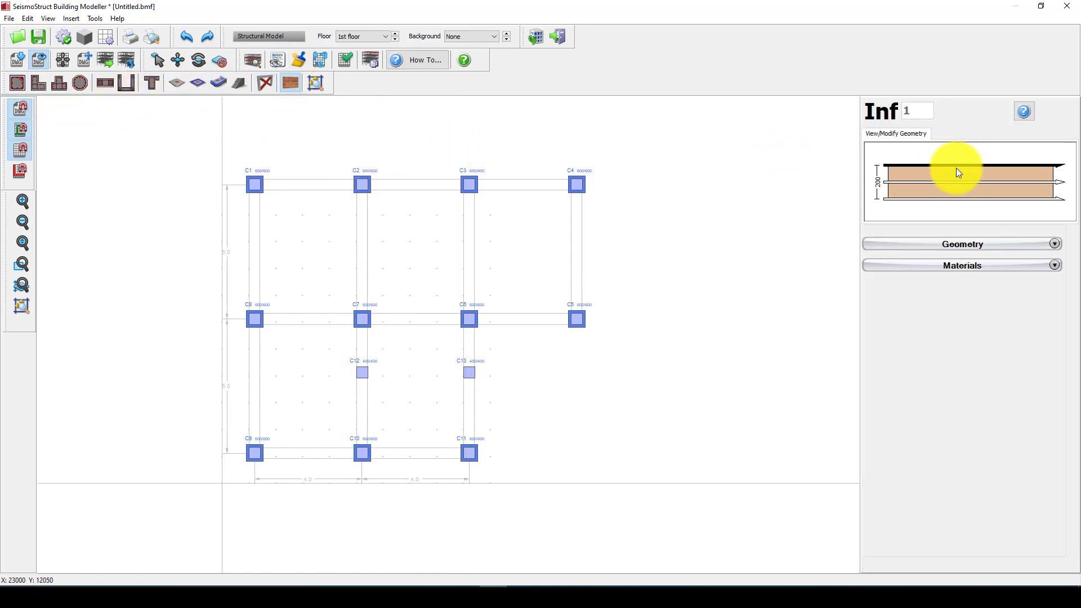
click(901, 183)
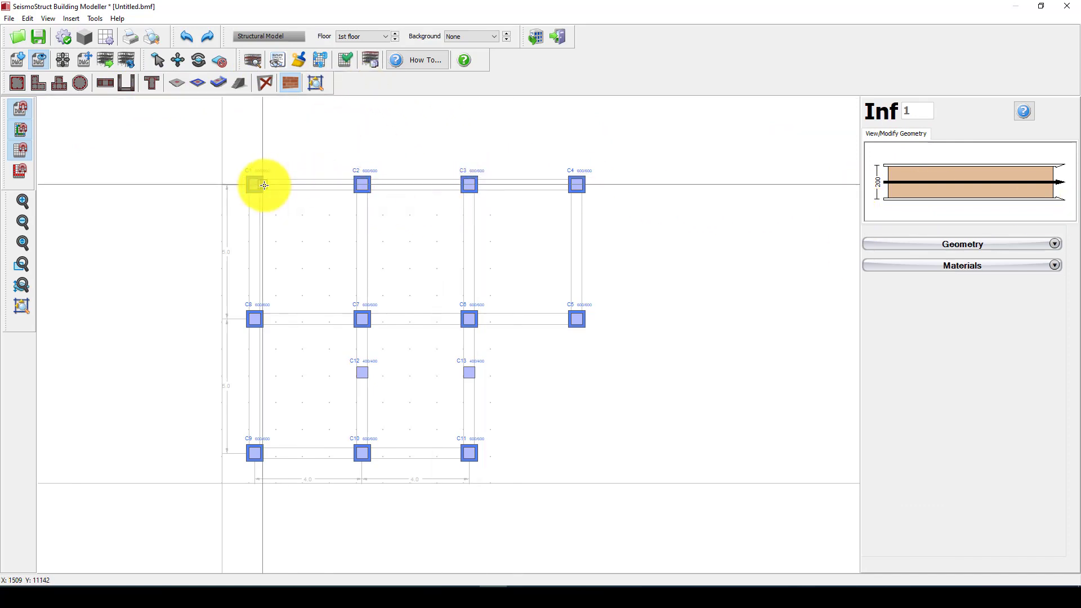
scroll(264, 185, up, 4)
scroll(263, 185, down, 2)
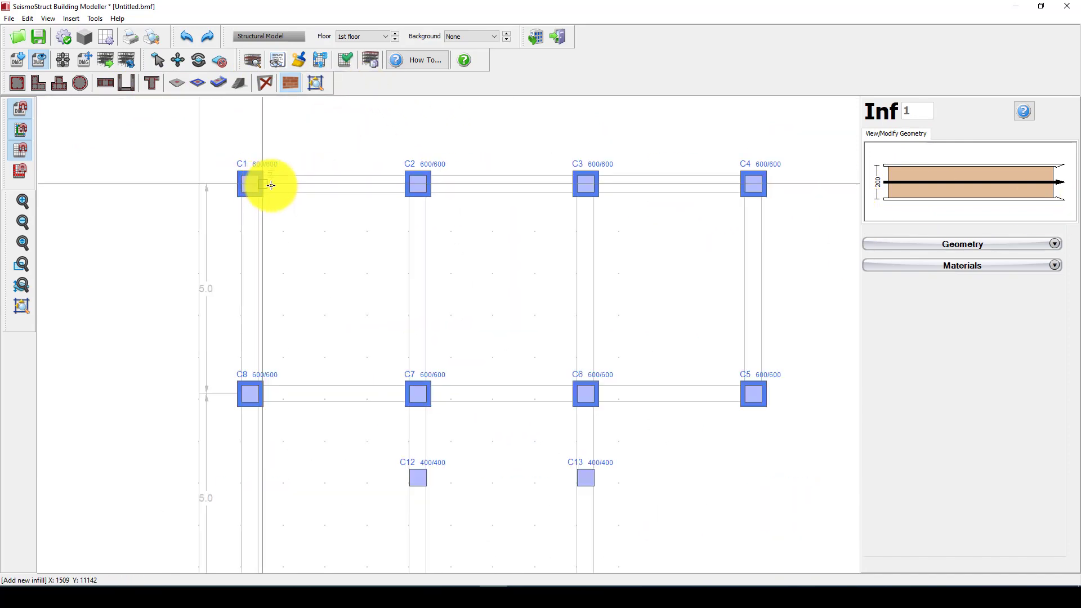
click(267, 181)
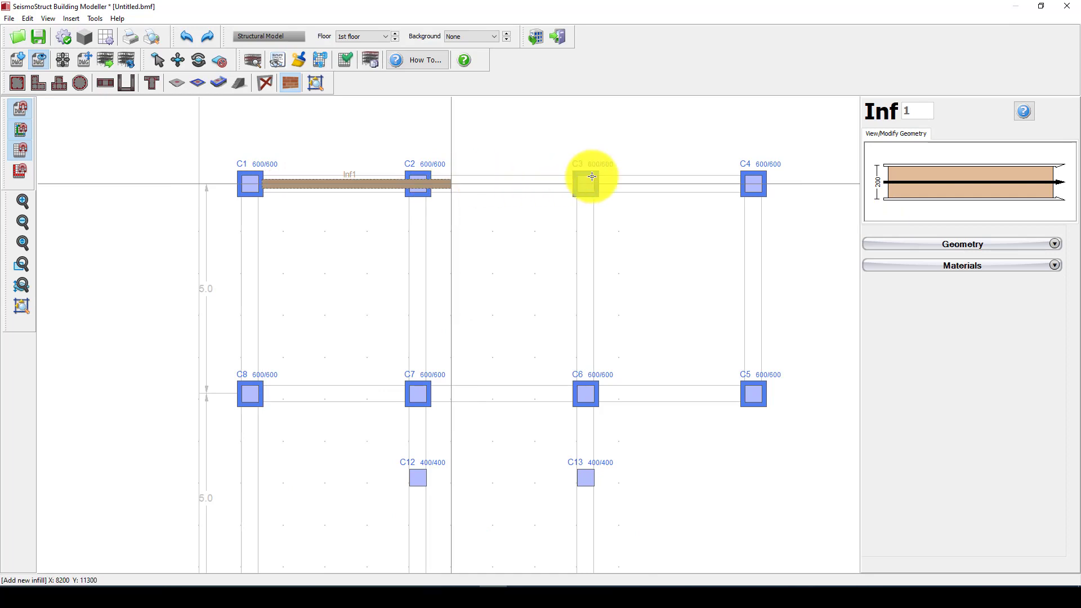
click(739, 183)
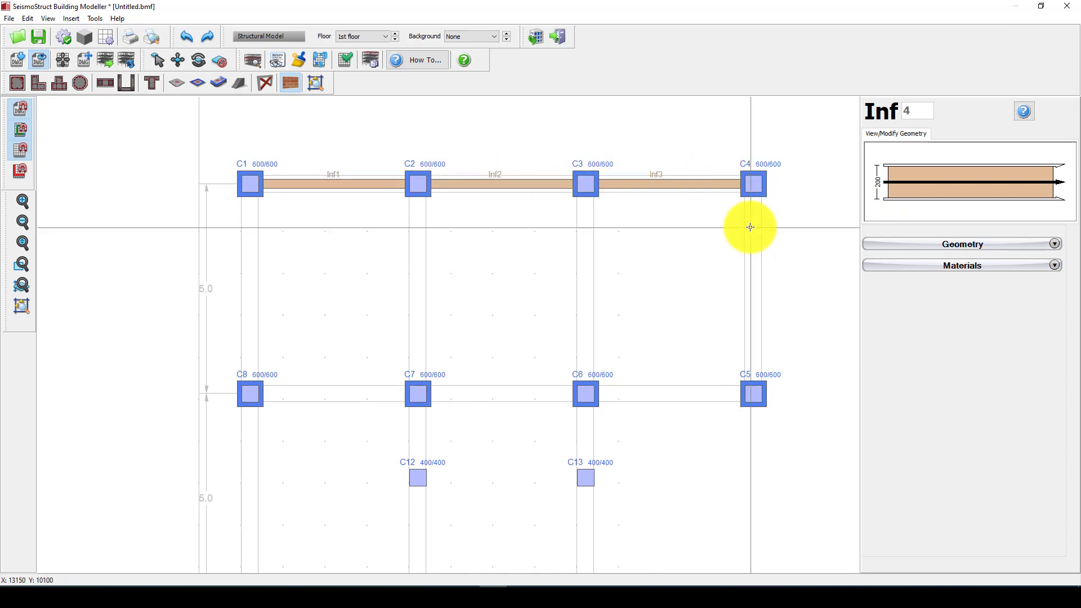
Step: Add centred infill walls from C4 to C5 and from C5 to C6
click(755, 197)
scroll(751, 194, down, 3)
scroll(754, 270, up, 2)
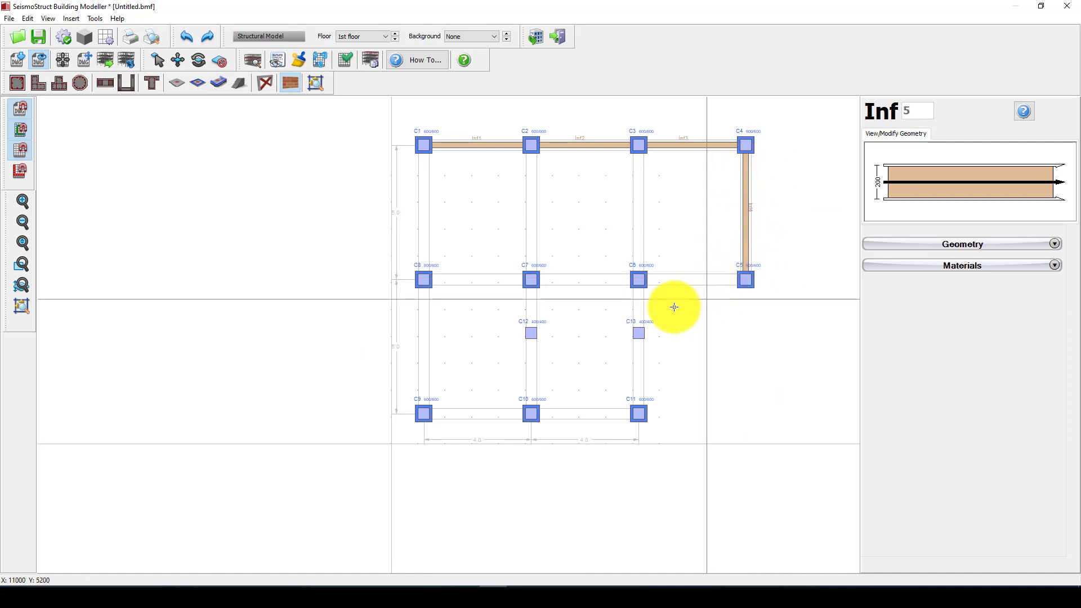
scroll(671, 307, up, 3)
click(830, 242)
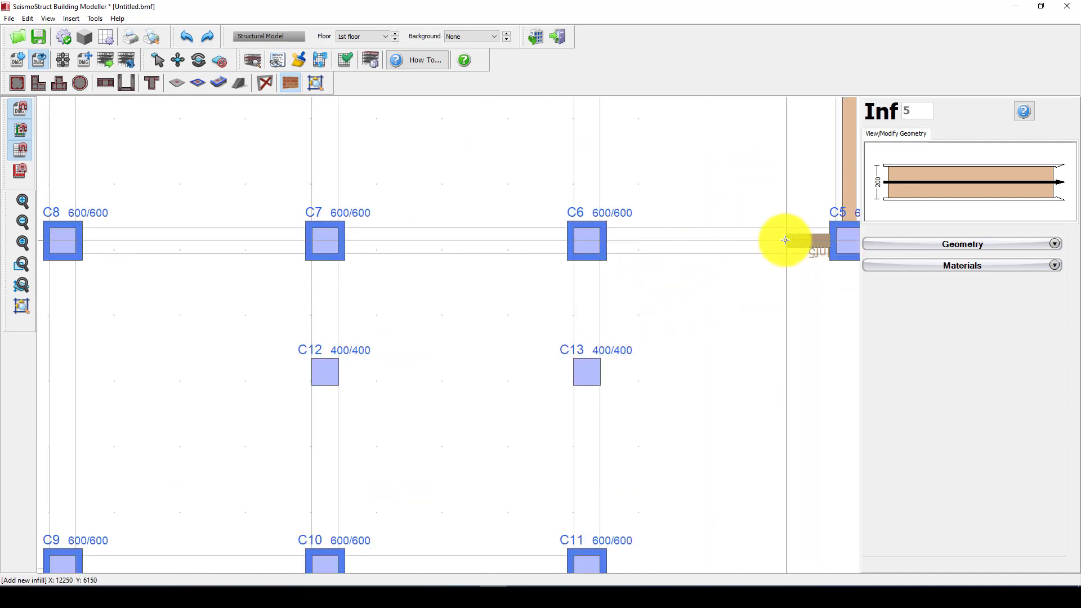
scroll(777, 241, down, 2)
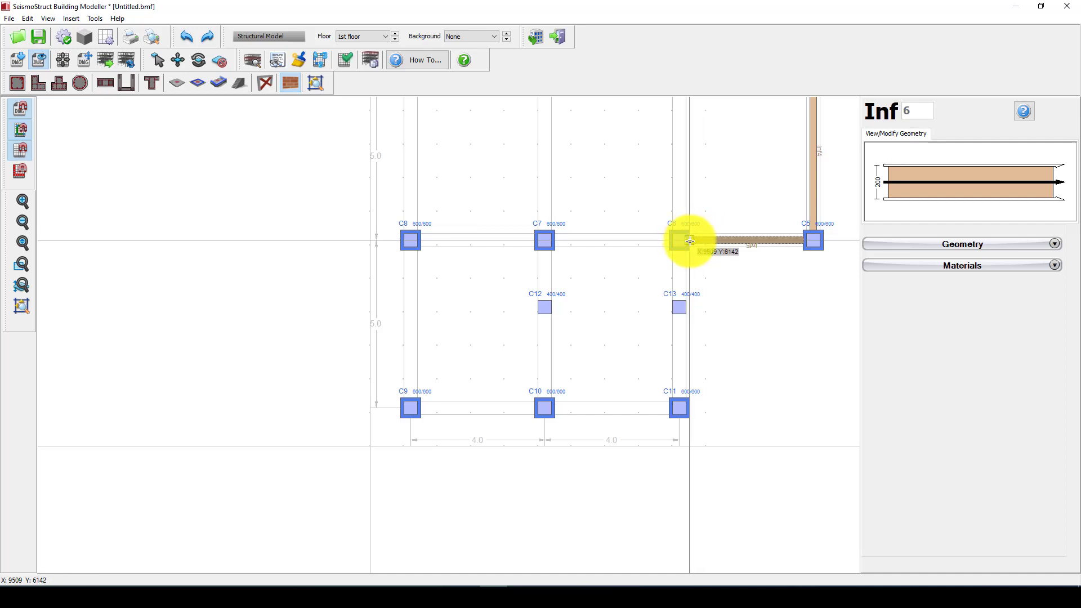
click(689, 241)
Step: Add infill walls along the remaining perimeter, from C13 to C11, along the lower row to C9 and up to C1
click(681, 349)
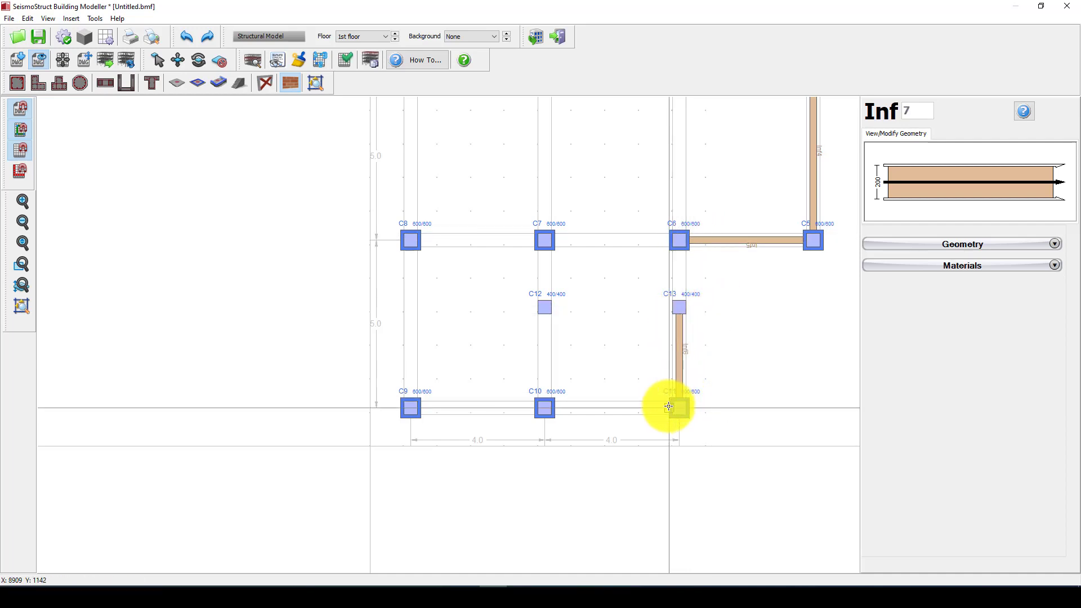
click(667, 409)
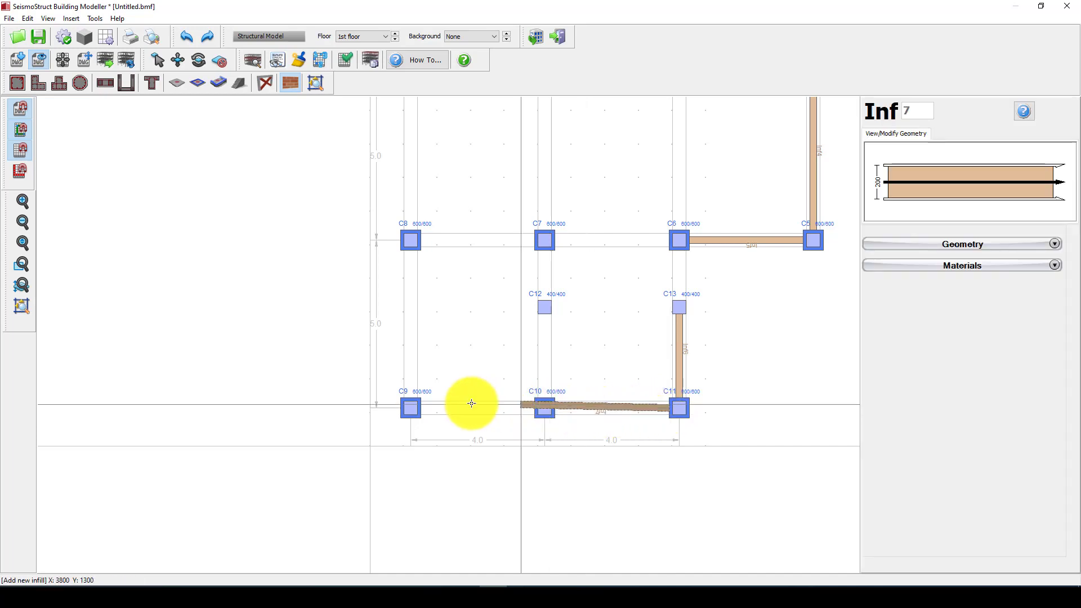
click(423, 407)
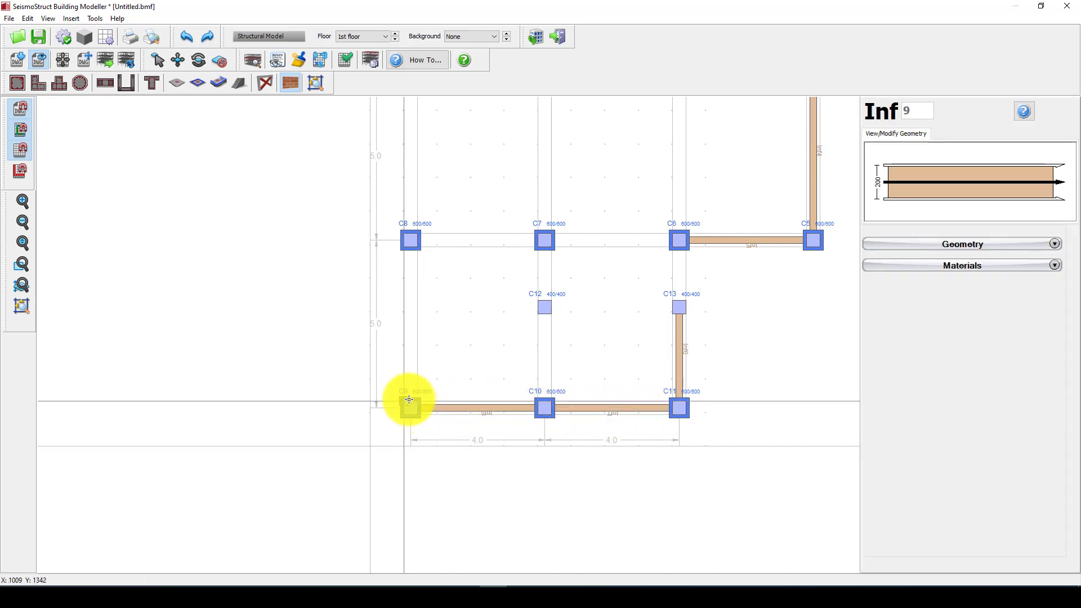
scroll(415, 248, down, 3)
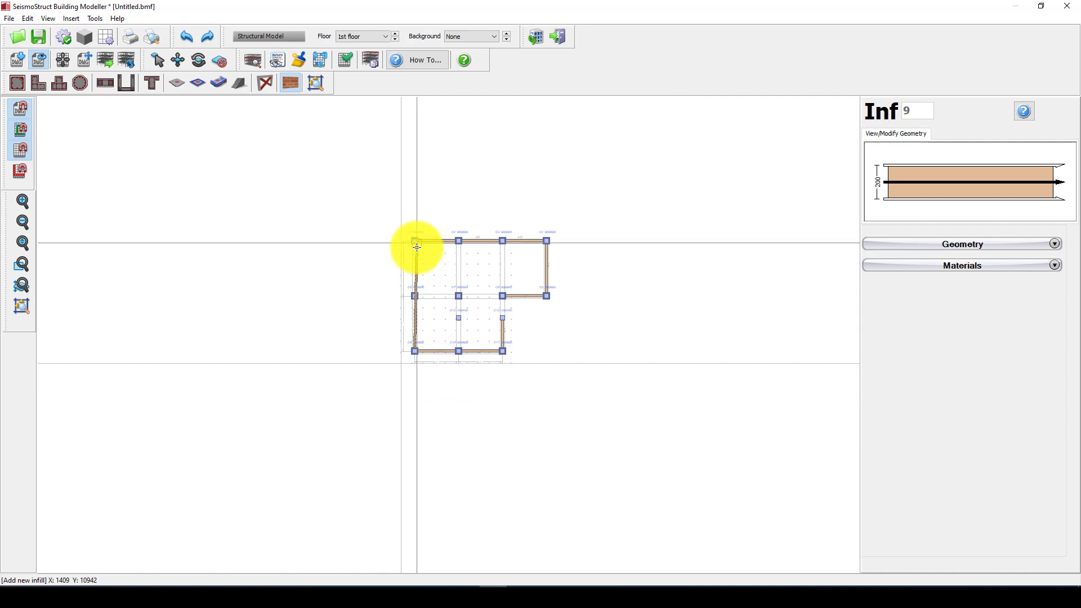
scroll(413, 242, up, 2)
click(413, 242)
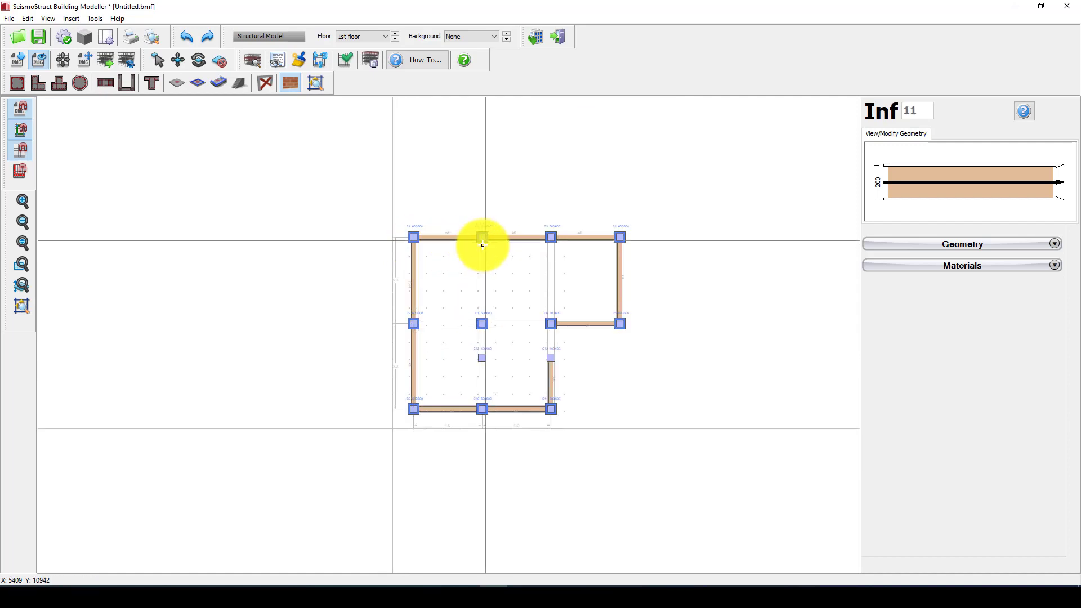
Step: Add interior infill walls between columns C2 and C7 and between columns C12 and C10
scroll(482, 243, up, 5)
click(482, 239)
scroll(484, 299, down, 4)
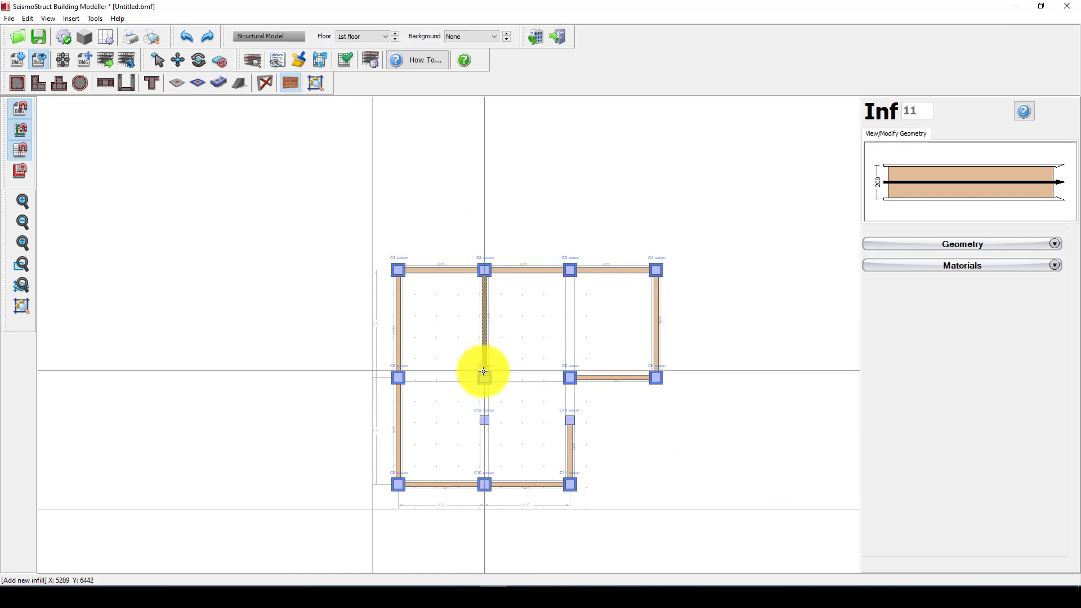
click(483, 371)
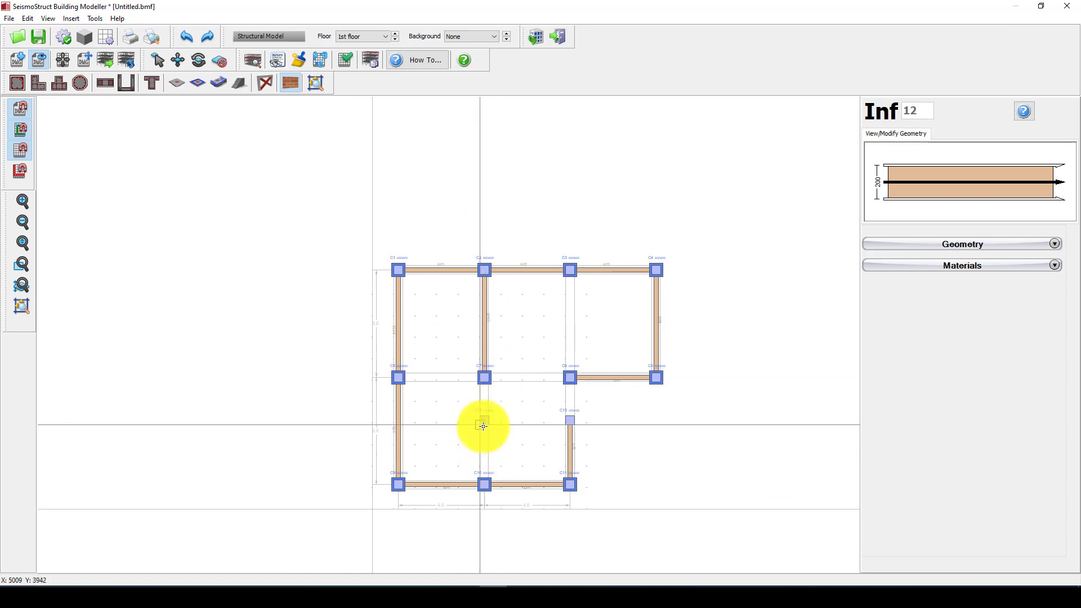
scroll(485, 431, up, 2)
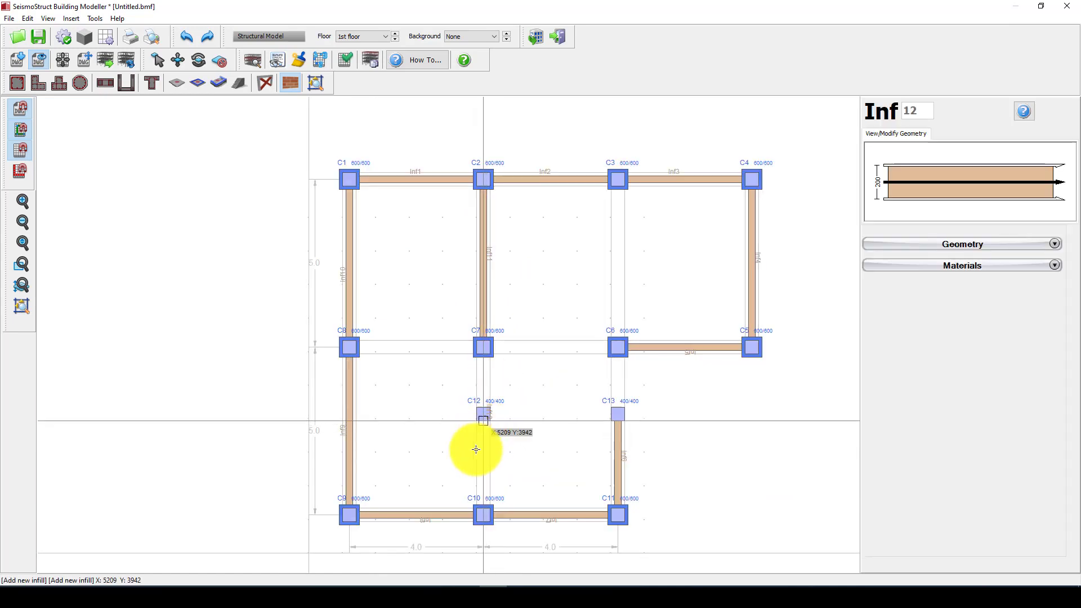
click(476, 450)
click(483, 509)
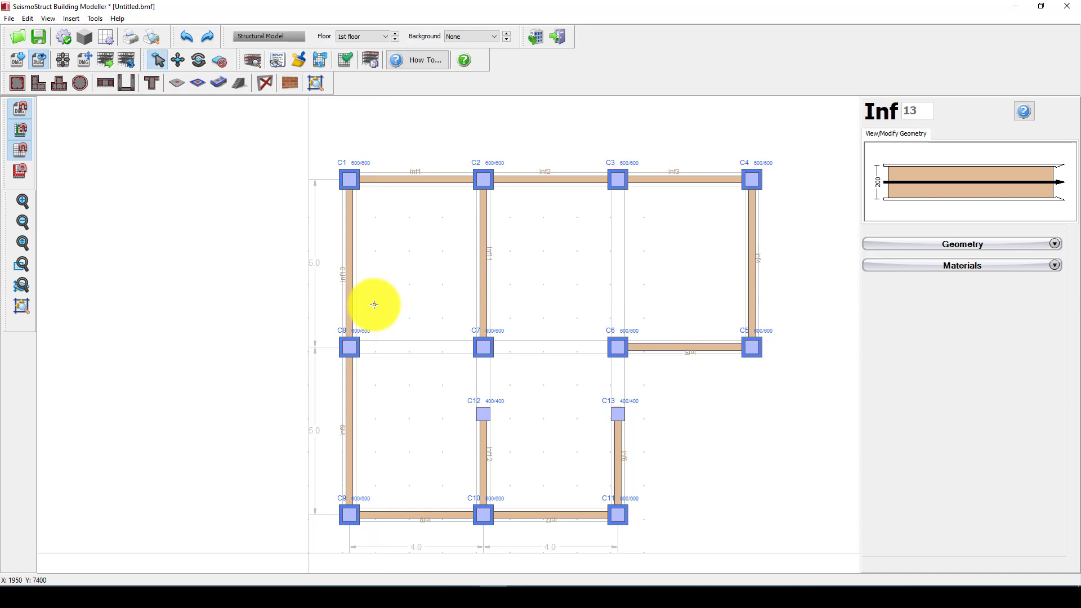
scroll(349, 307, down, 1)
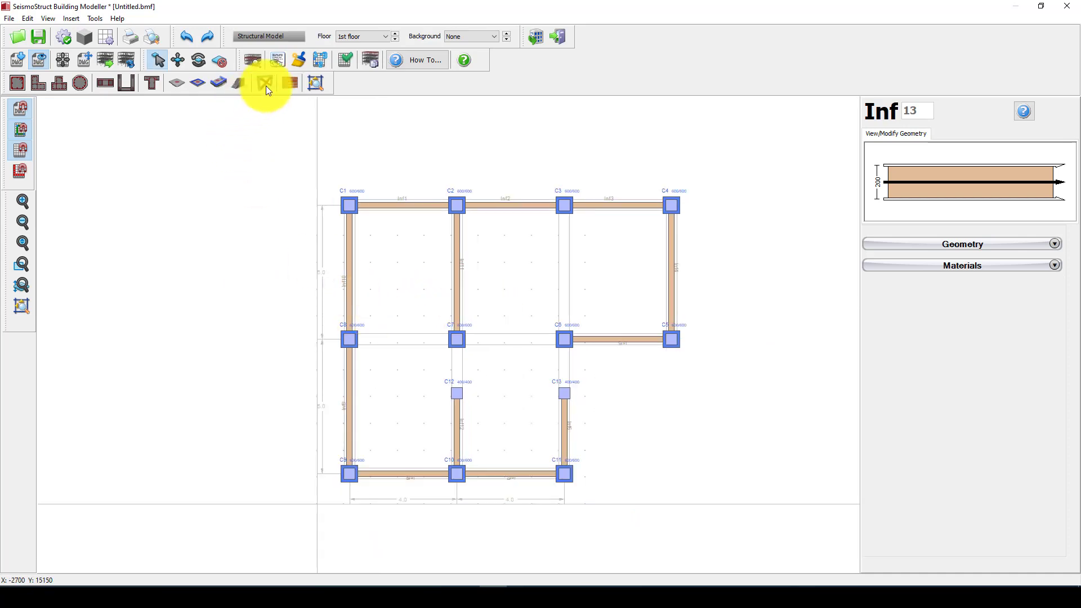
Step: Start a new beam and choose the standard rectangular 400x500 section for it
click(157, 84)
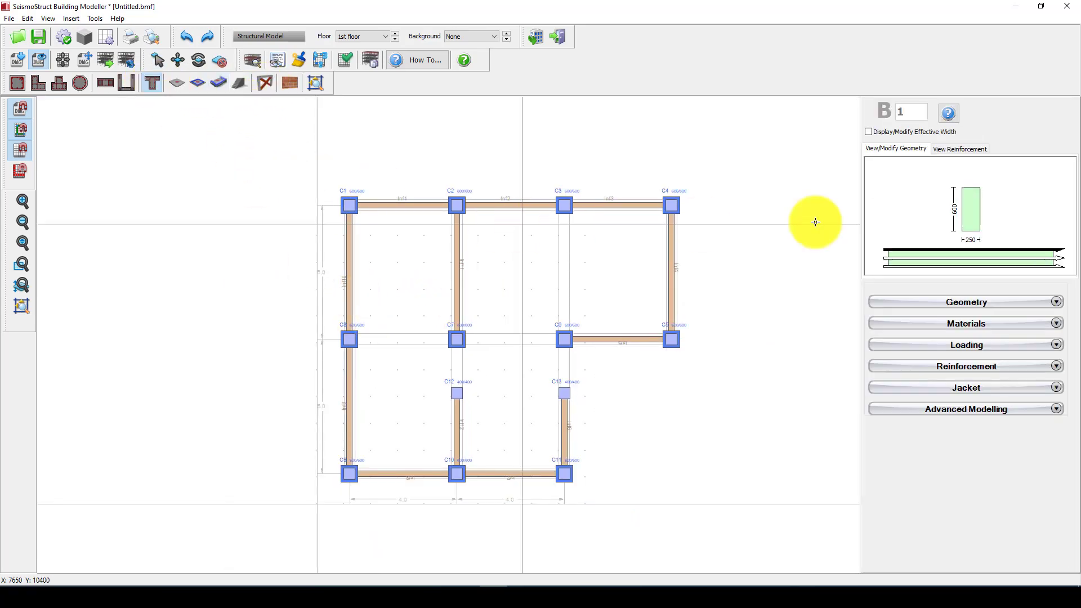
click(899, 303)
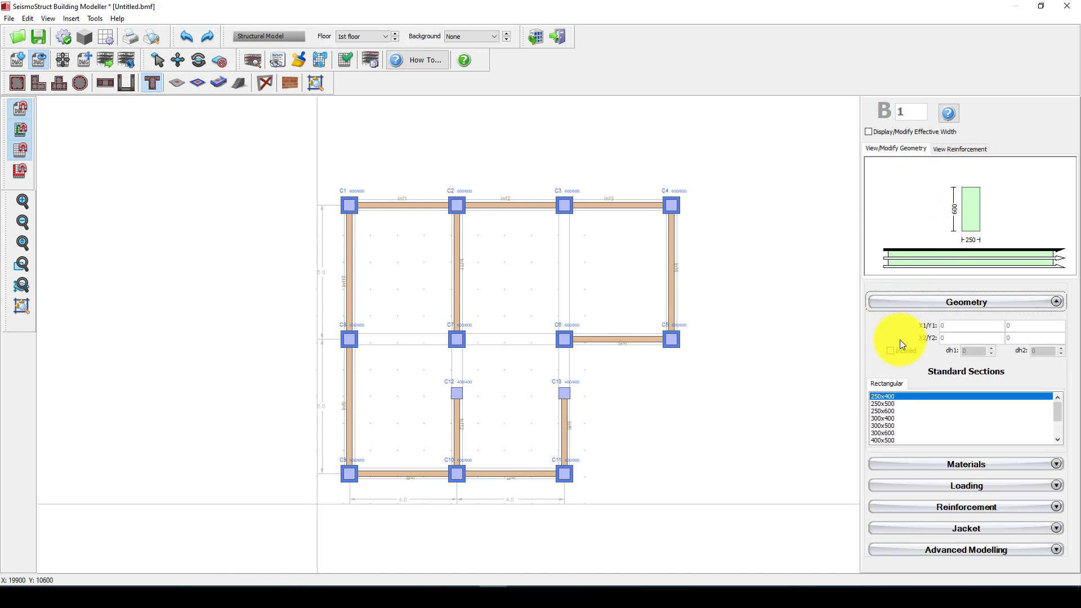
scroll(897, 431, down, 1)
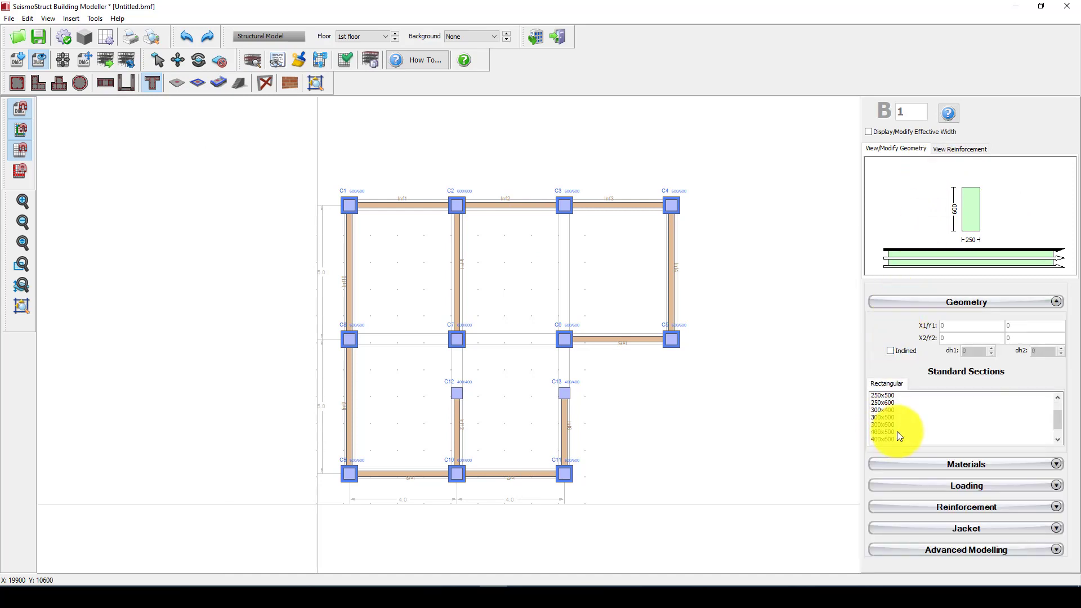
click(883, 403)
click(880, 412)
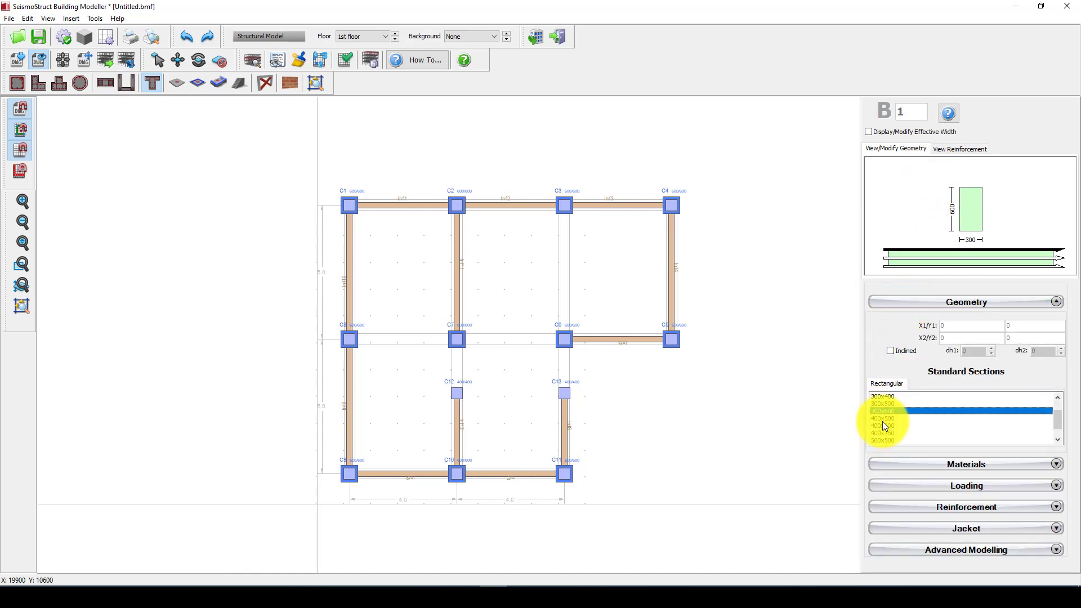
click(903, 418)
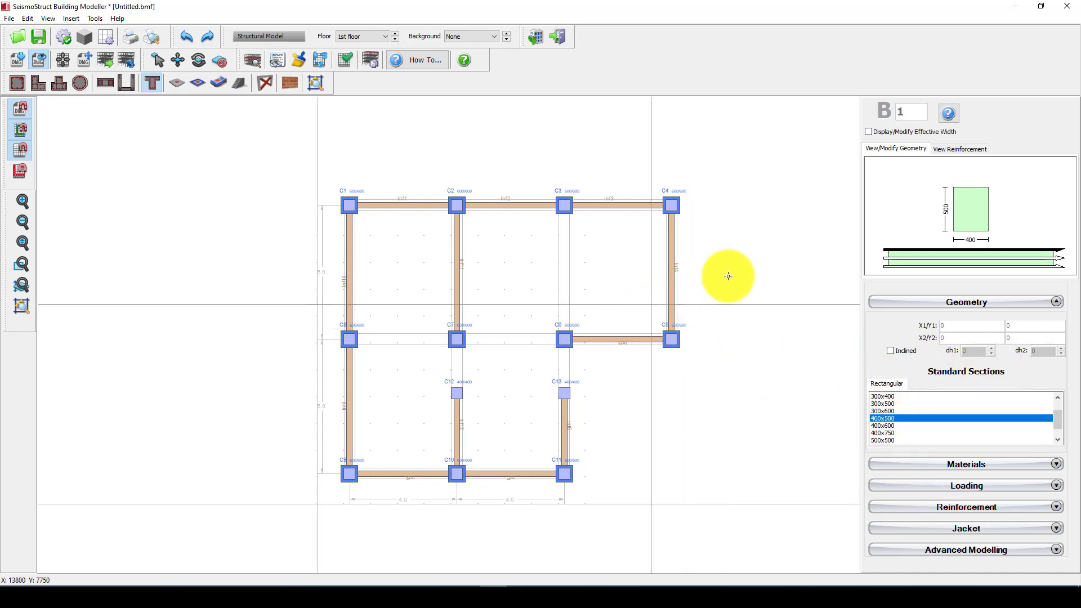
Step: Draw centred 400x500 beams along the upper row from column C1 to column C4
scroll(529, 202, up, 2)
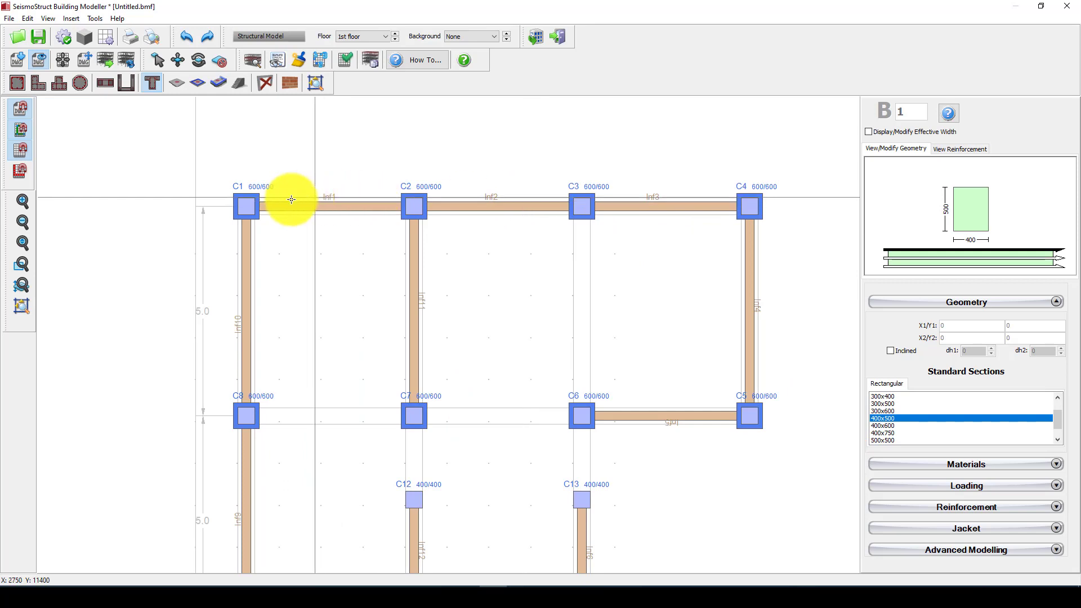
click(257, 208)
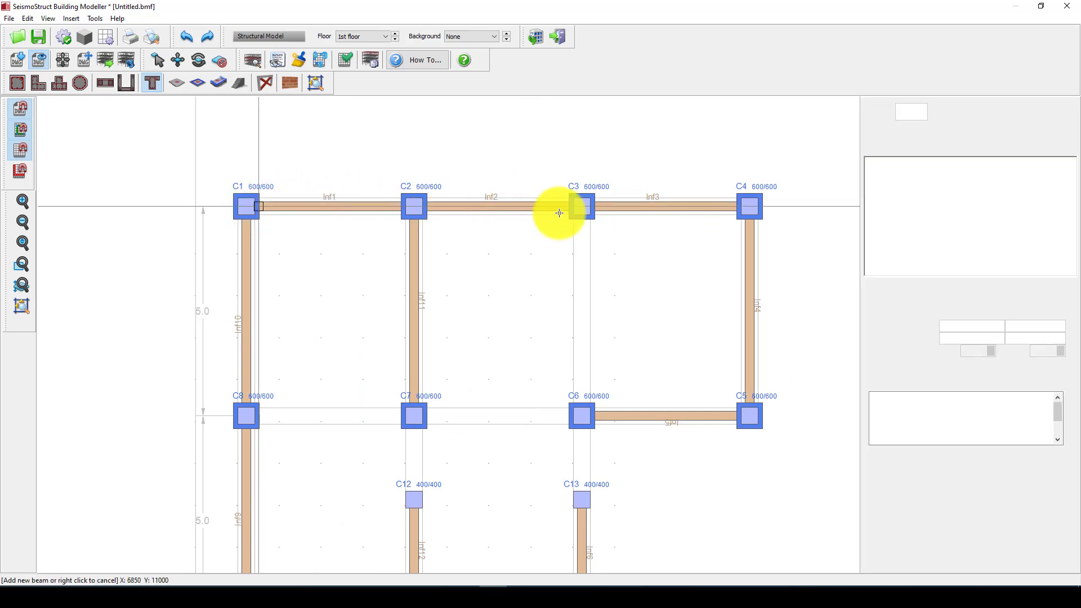
click(741, 204)
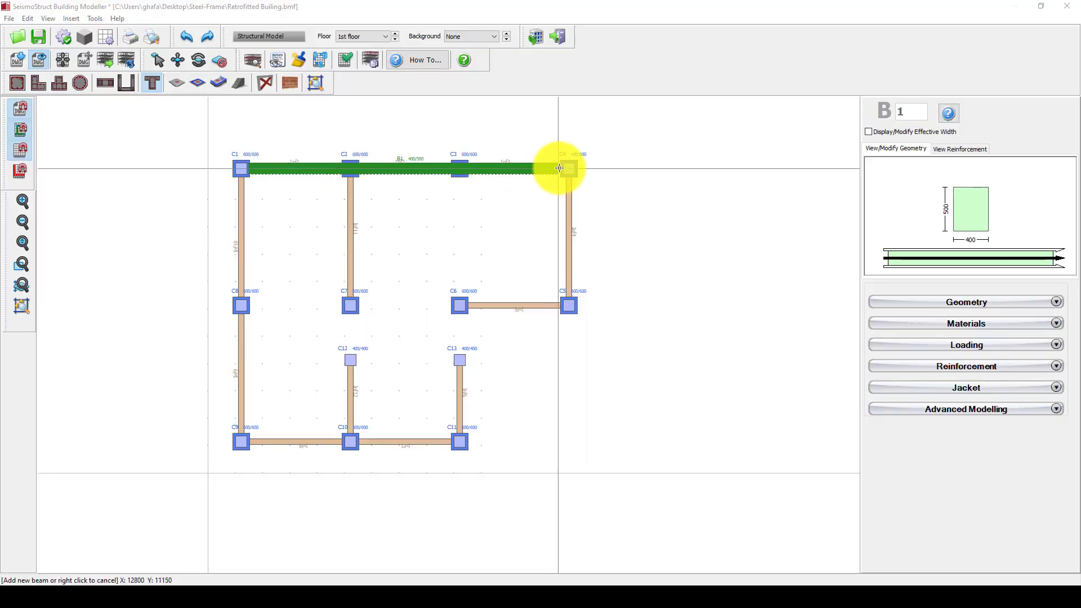
scroll(560, 167, up, 2)
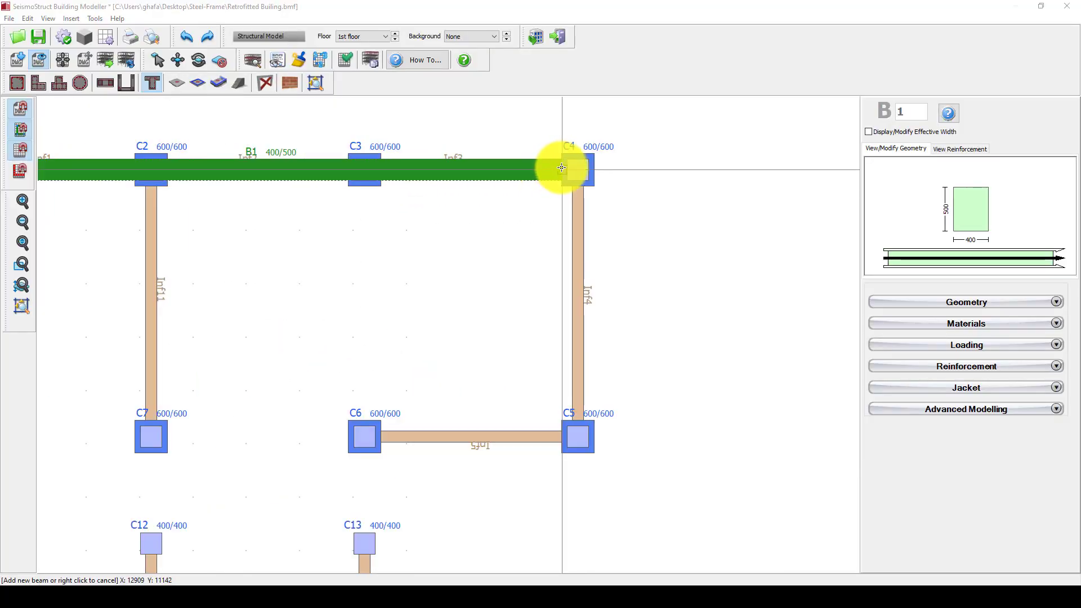
click(561, 167)
Step: Draw 400x500 beams from column C4 down to C5 and from C5 along the middle row to C8
scroll(549, 180, down, 3)
scroll(554, 180, up, 3)
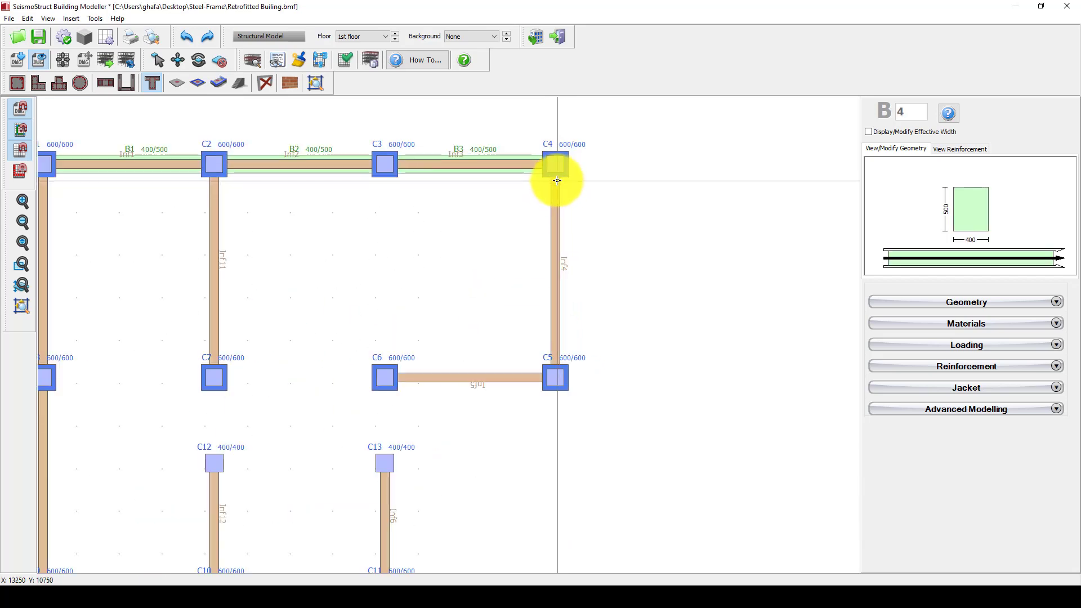
scroll(553, 176, down, 3)
scroll(560, 239, up, 2)
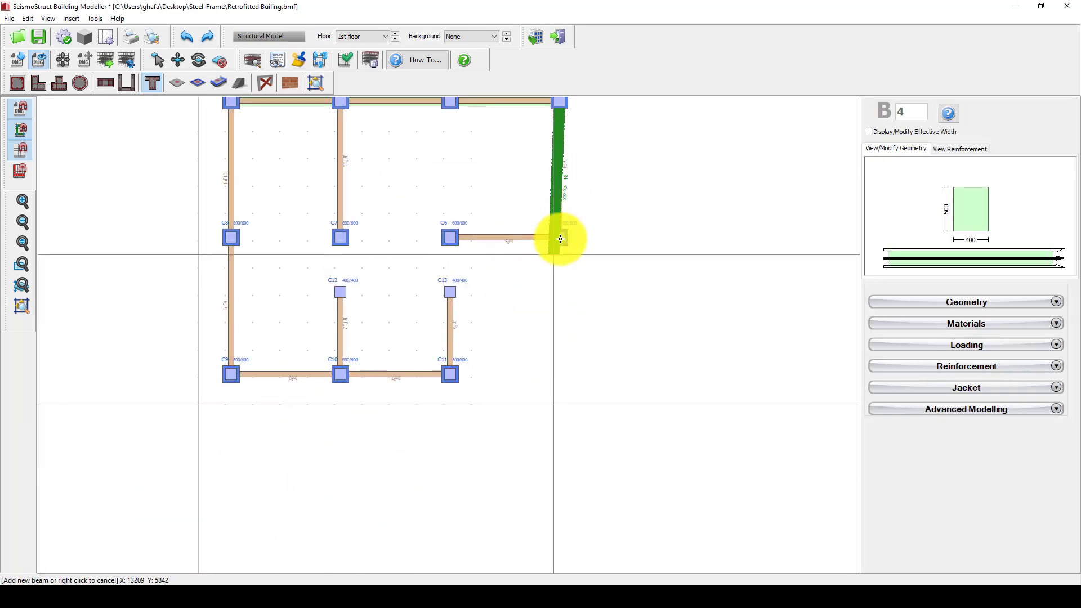
click(560, 228)
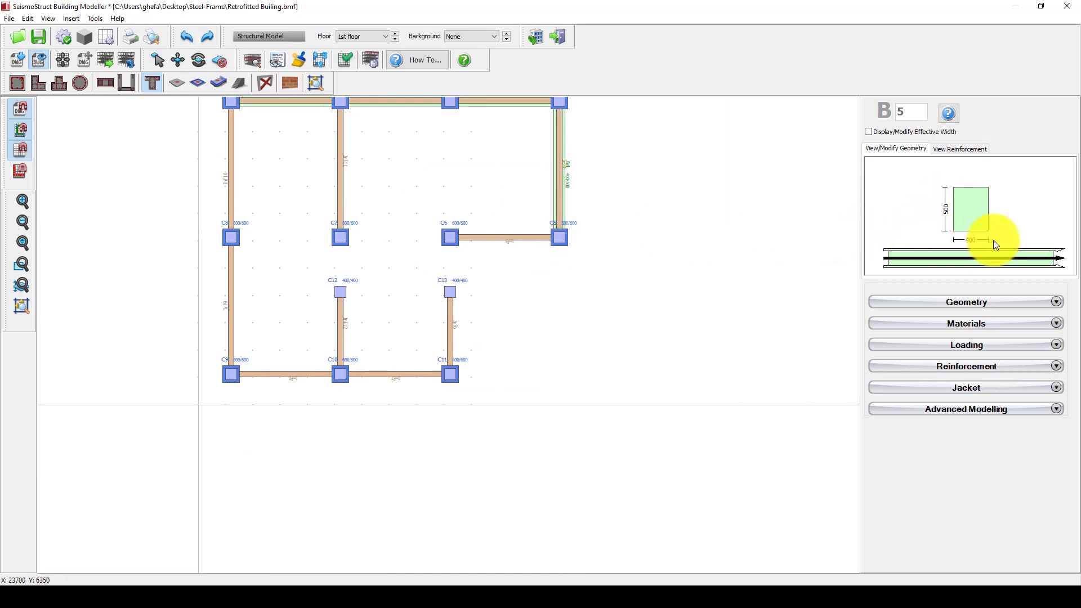
click(552, 238)
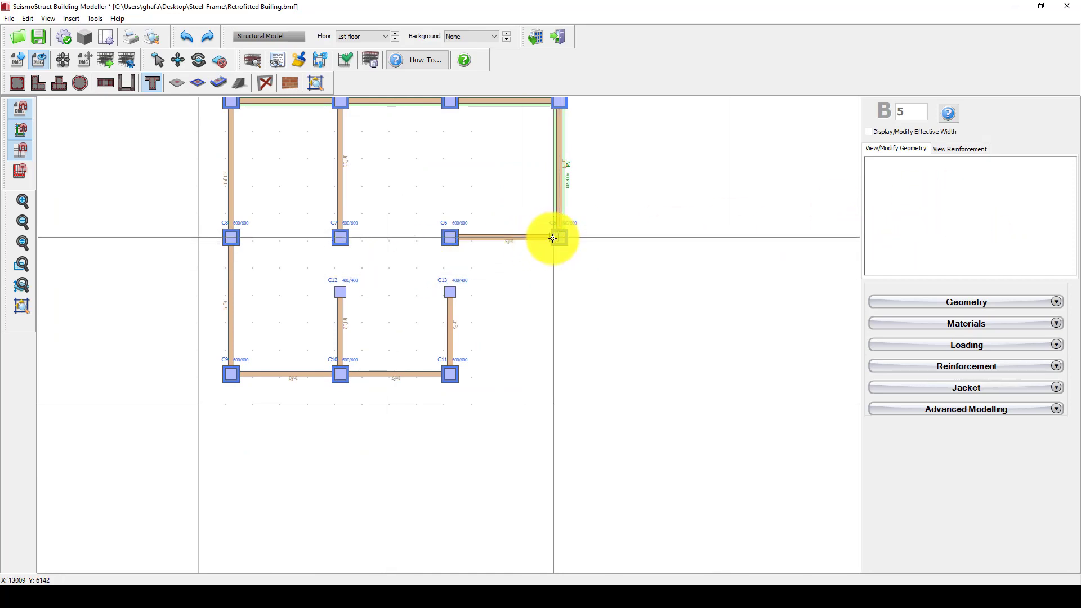
click(234, 239)
Step: Draw 400x500 beams from column C1 down to C9 and from C9 along the lower row to C11
scroll(529, 332, down, 3)
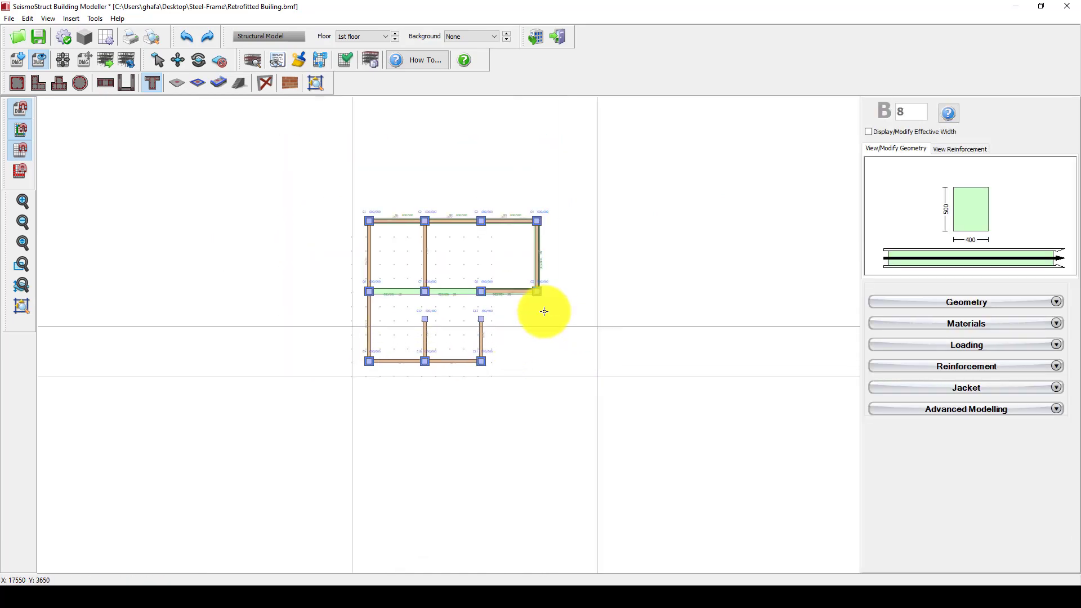
scroll(292, 244, up, 1)
scroll(293, 244, up, 1)
click(462, 198)
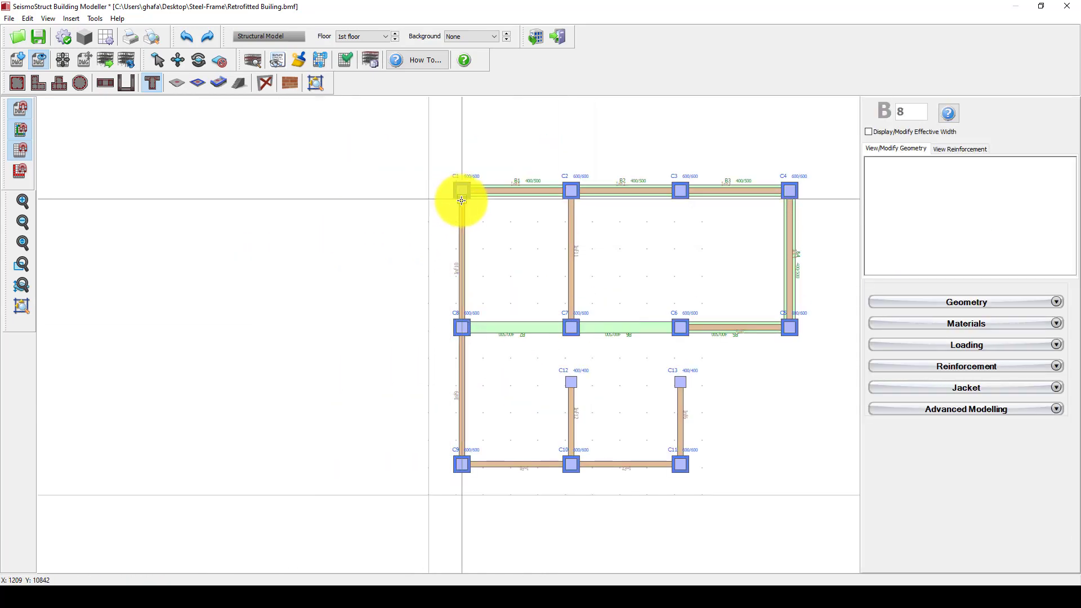
click(461, 456)
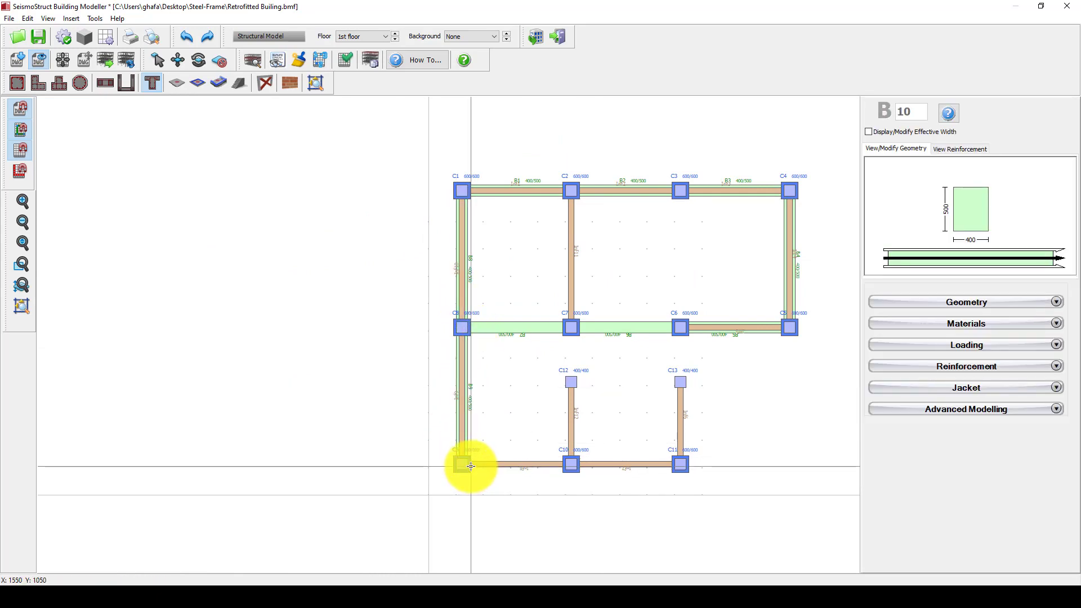
click(470, 465)
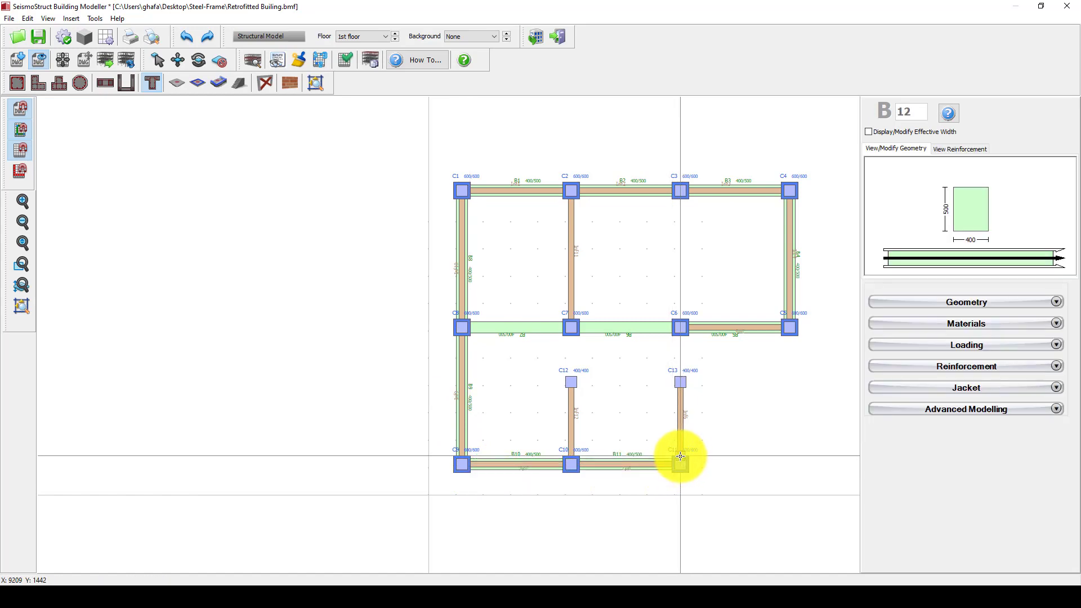
Step: Draw the remaining interior 400x500 beams from column C11 up to C3, from C2 down to C10, and from C12 to C13
click(680, 457)
click(682, 192)
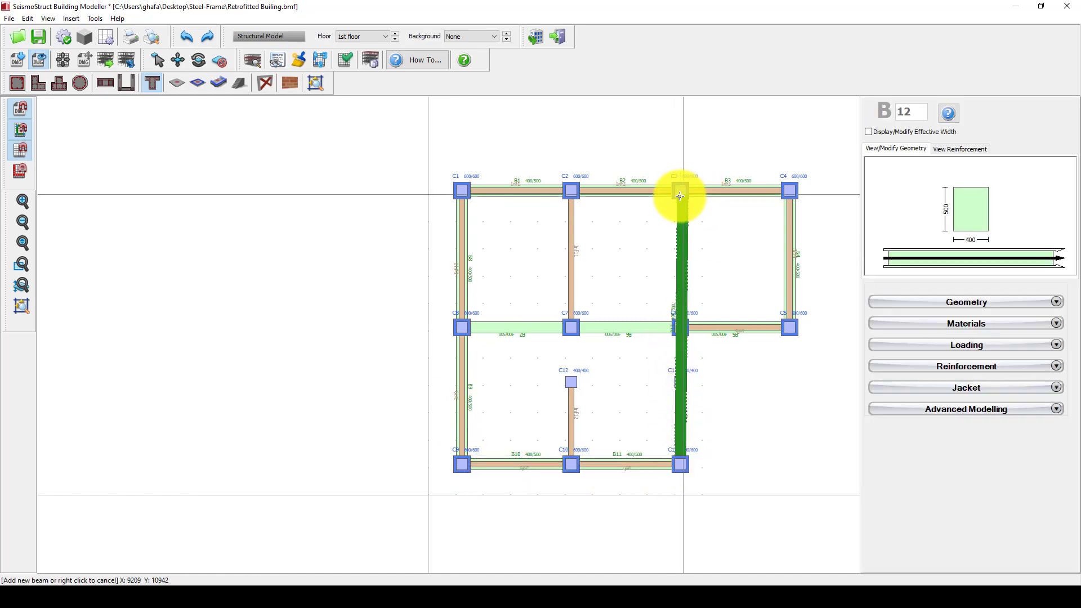
click(568, 196)
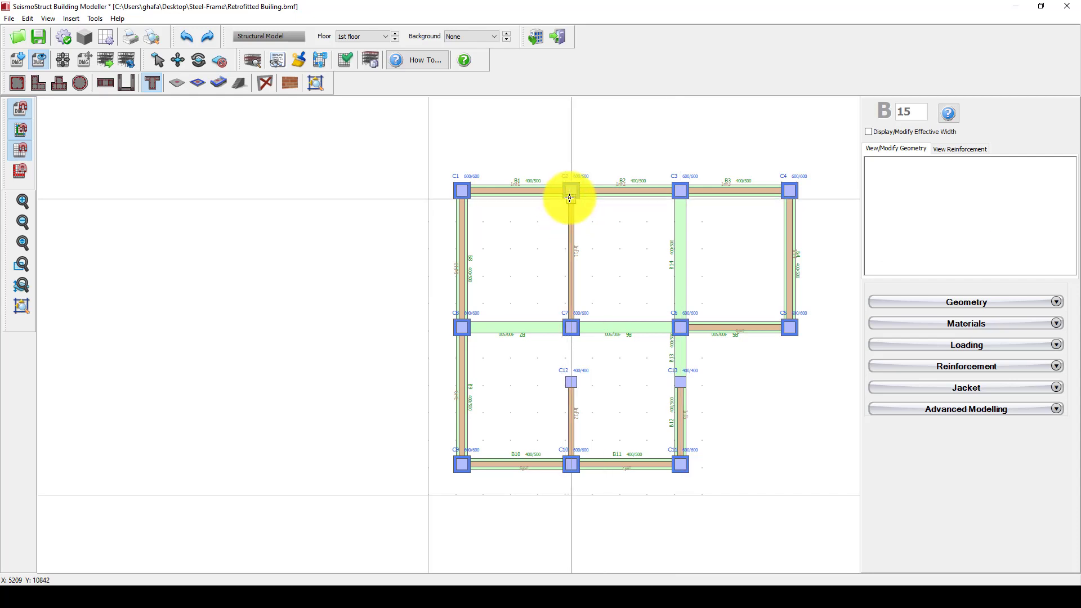
click(569, 461)
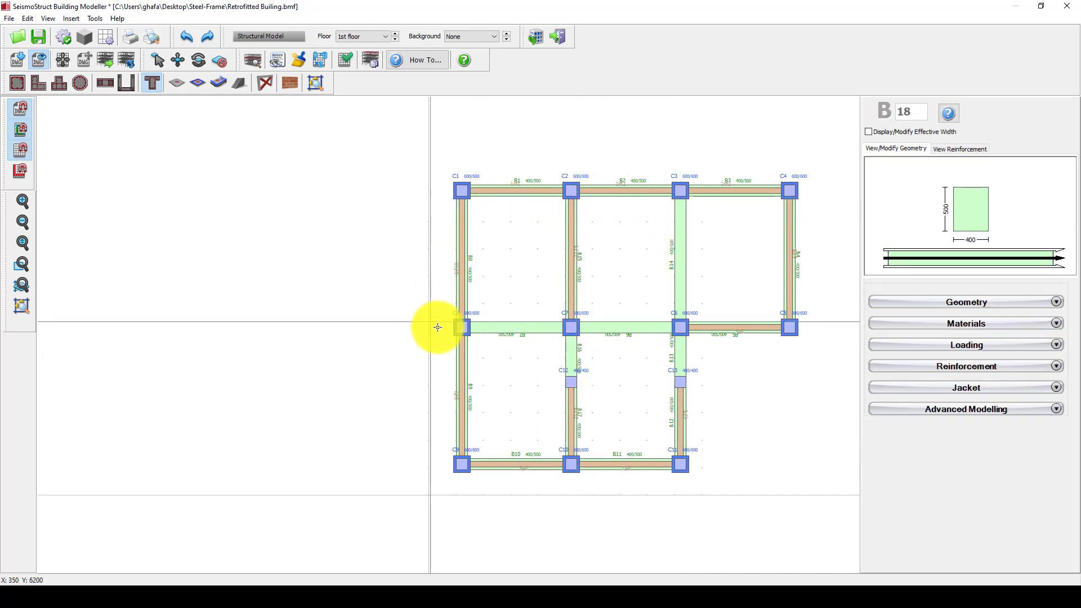
click(575, 382)
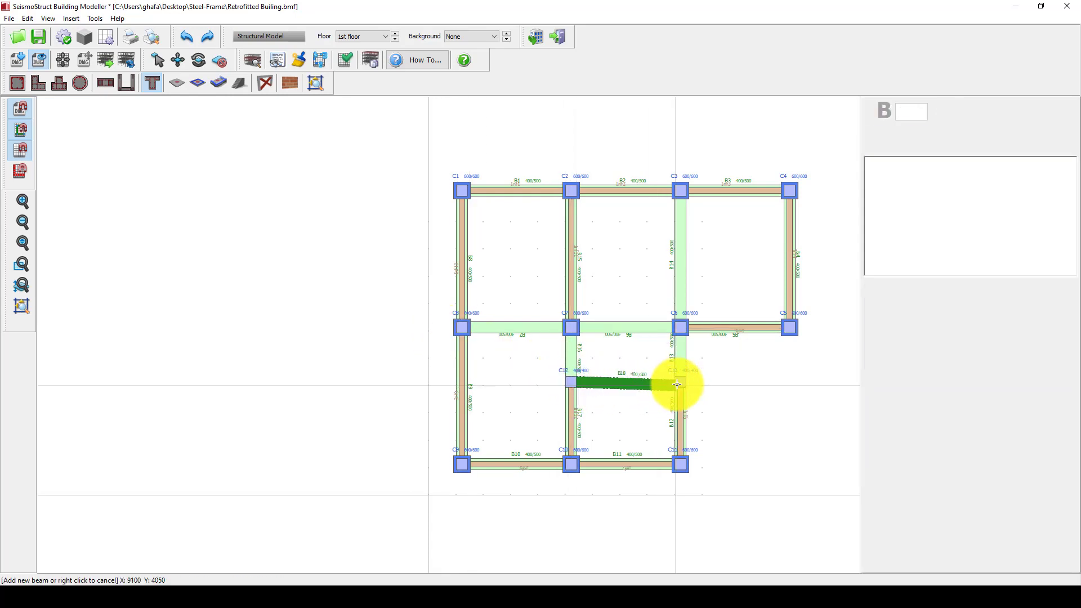
click(675, 381)
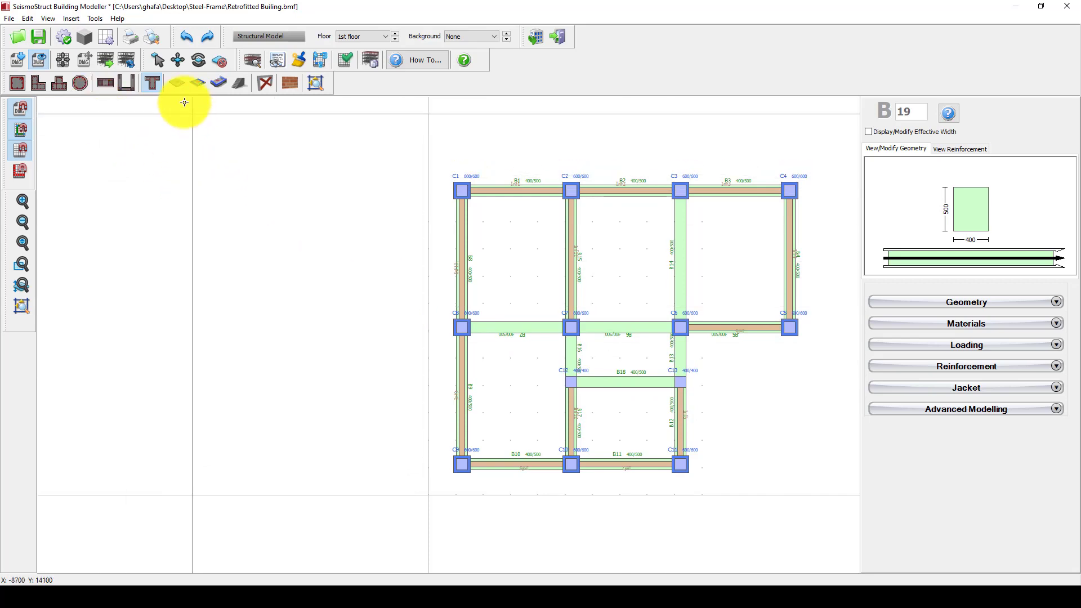
Step: Insert slabs of height 150 in the three upper bays and the two lower bays, leaving the bay between C7, C6, C13 and C12 open
click(177, 84)
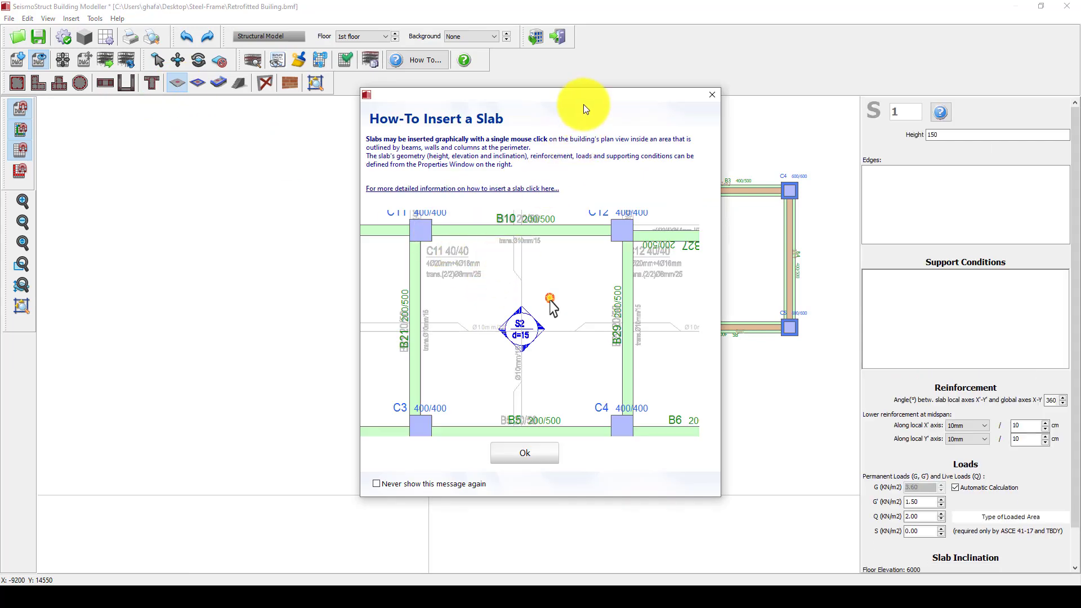
click(523, 452)
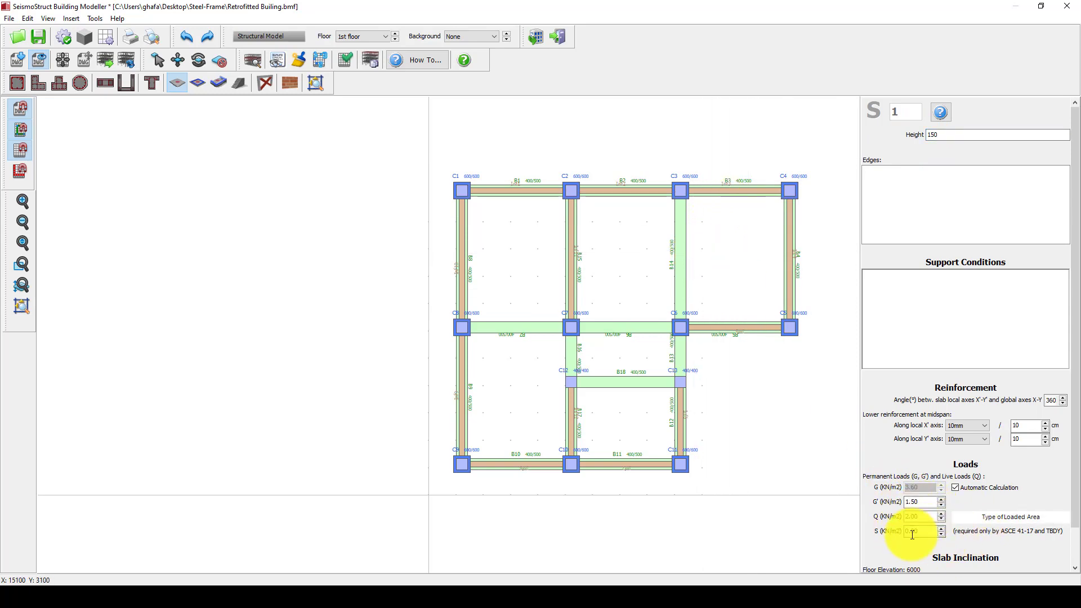
click(507, 267)
click(625, 262)
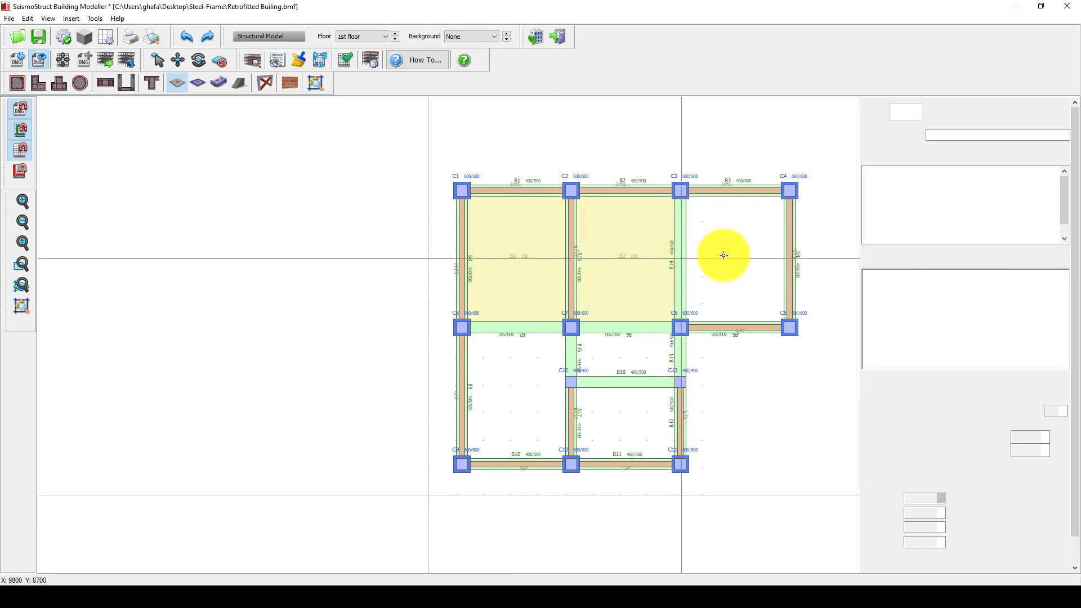
click(724, 255)
click(634, 430)
click(545, 410)
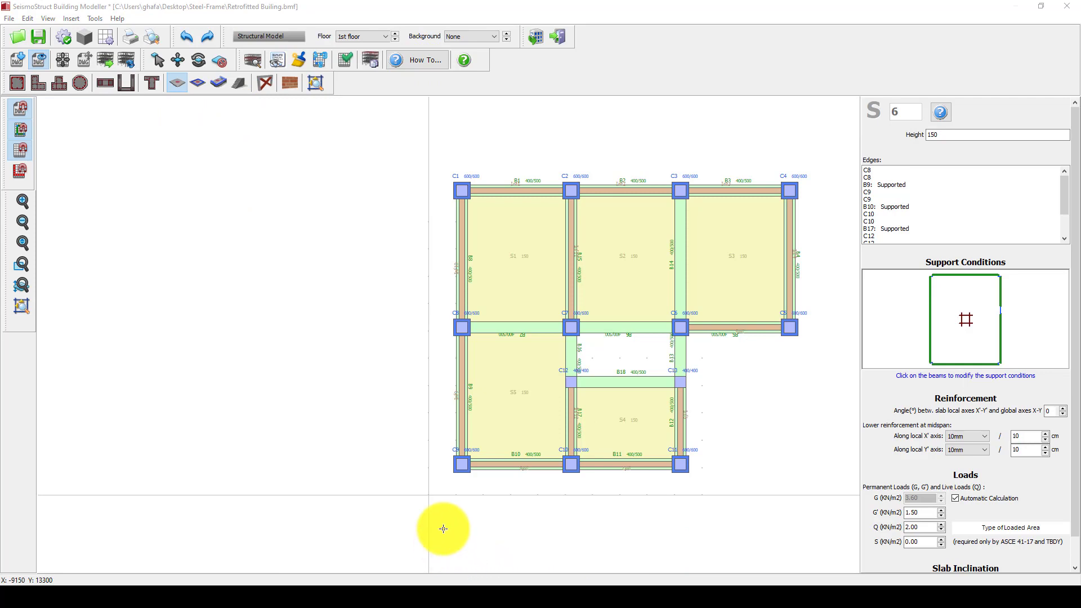
Step: Copy the 1st floor to the 2nd floor
click(383, 36)
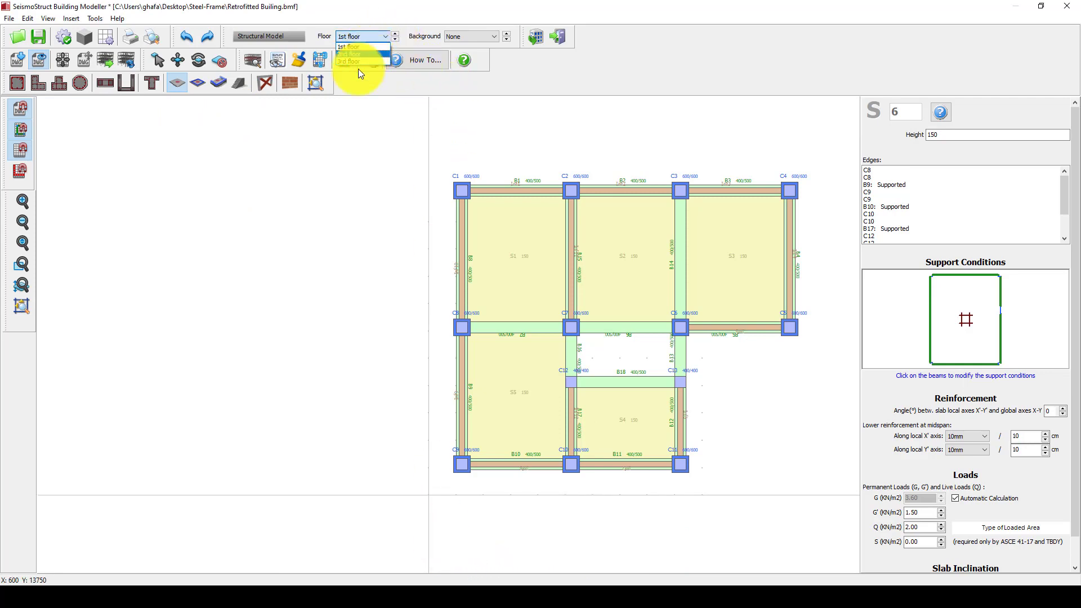
click(369, 61)
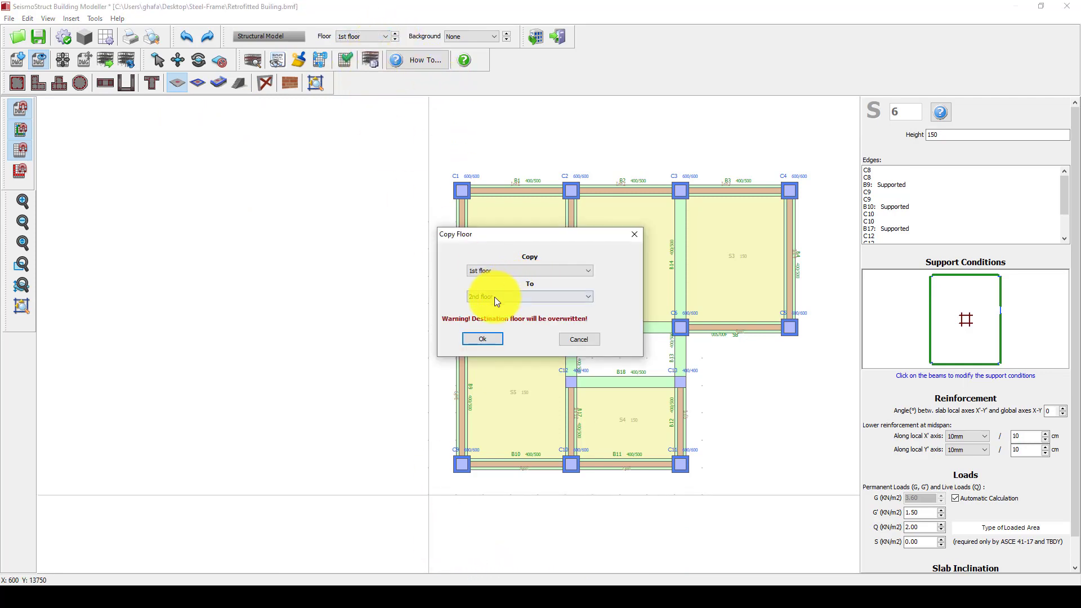
click(489, 336)
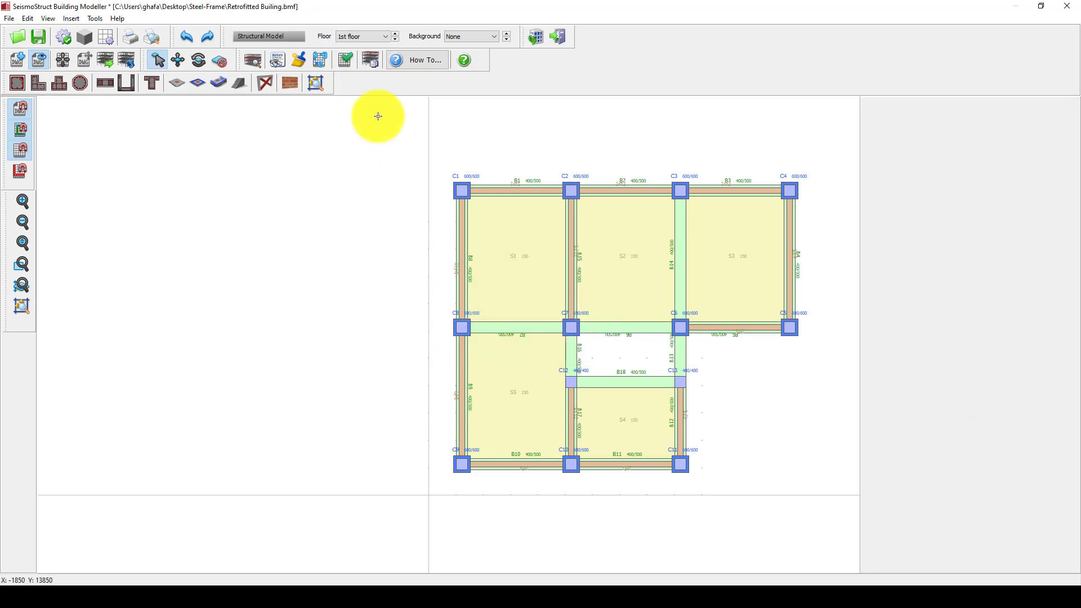
Step: Examine the 3D view of storey 1 with its upper floor from several angles, and close it
click(252, 56)
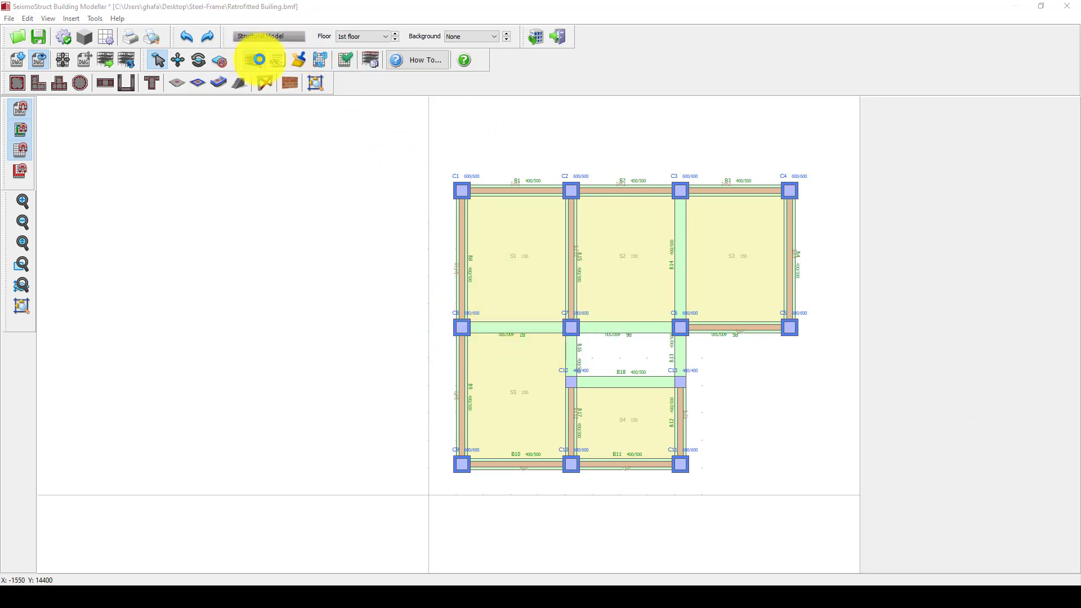
drag(561, 353, 536, 358)
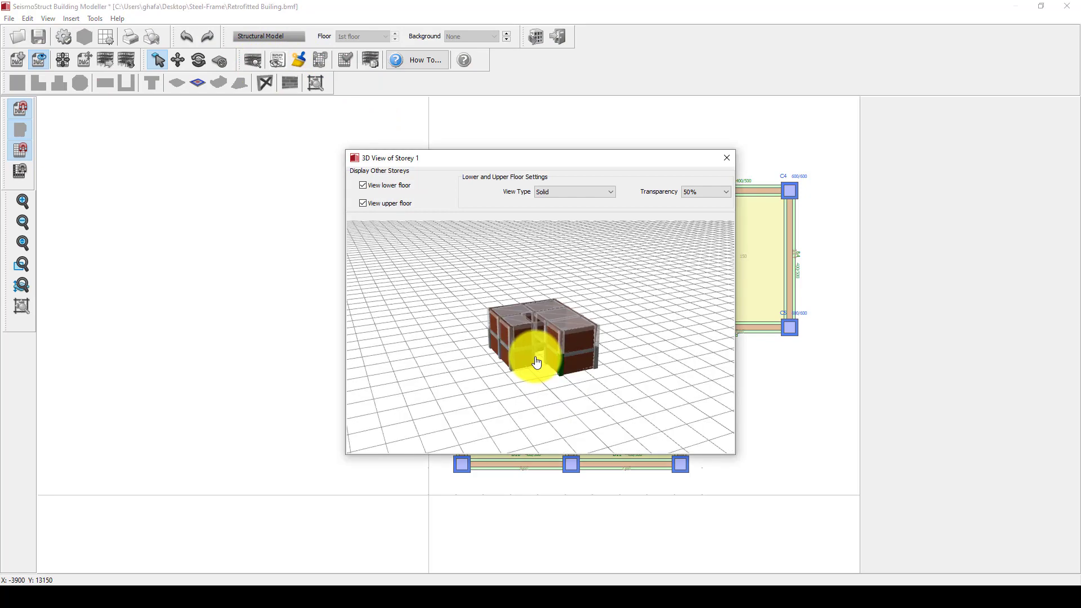
scroll(552, 363, up, 5)
scroll(493, 374, up, 5)
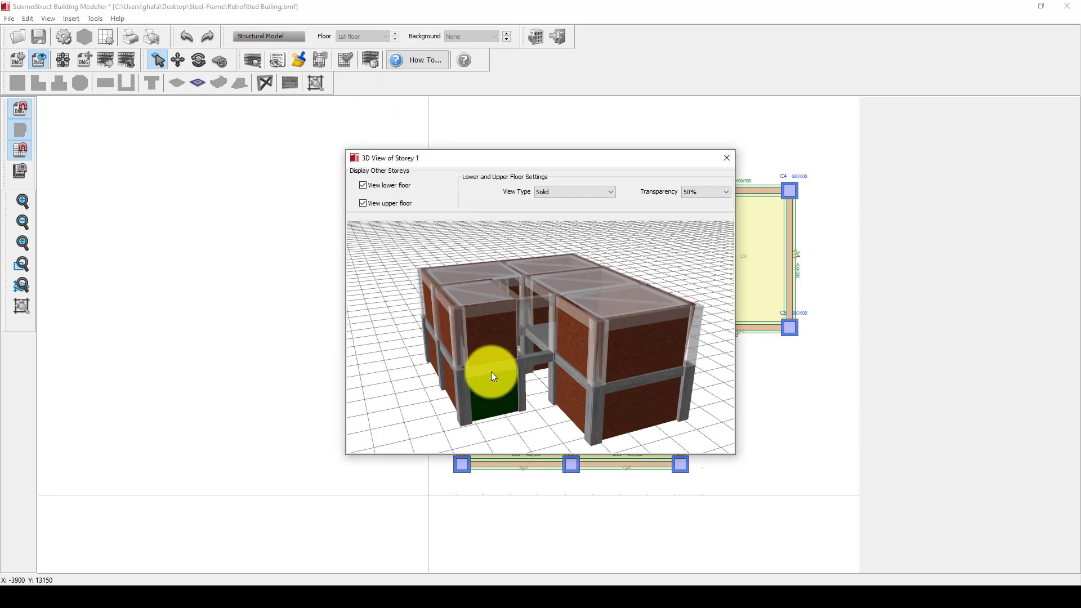
scroll(489, 368, down, 5)
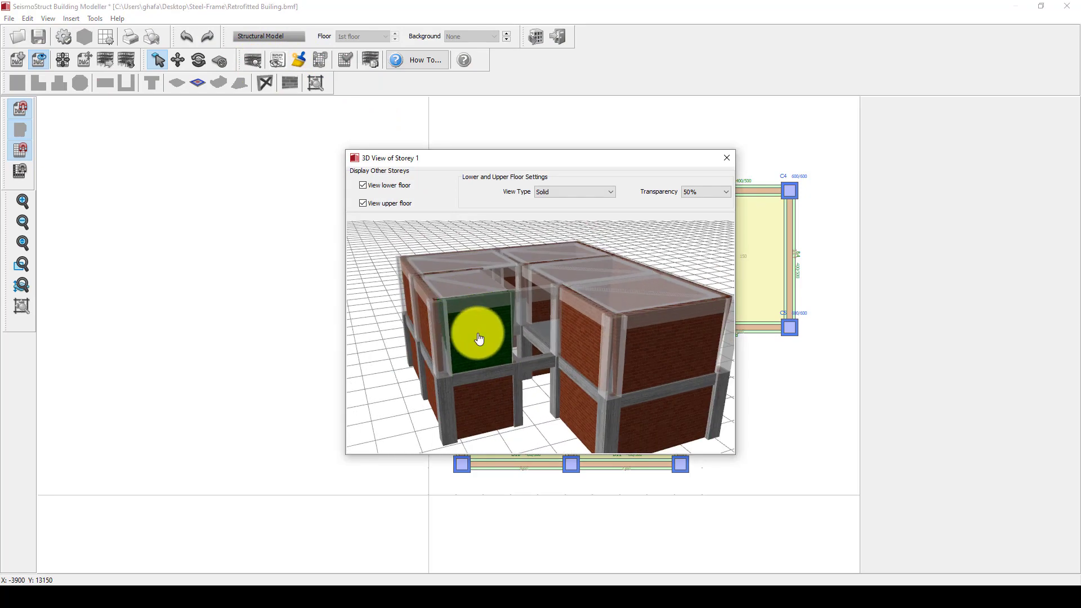
drag(475, 338, 518, 369)
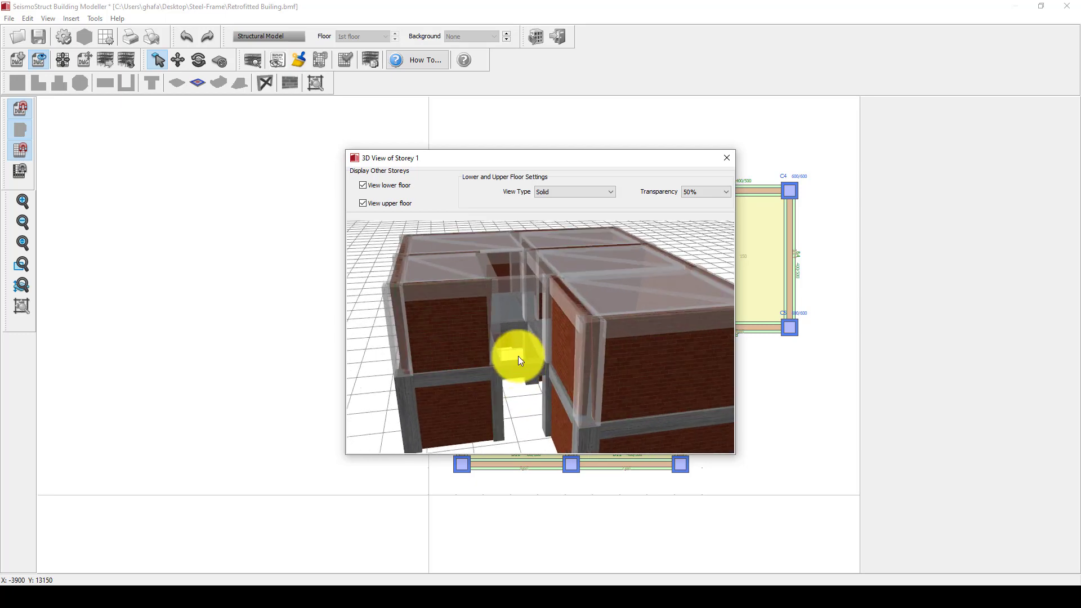
drag(539, 333, 541, 358)
click(727, 158)
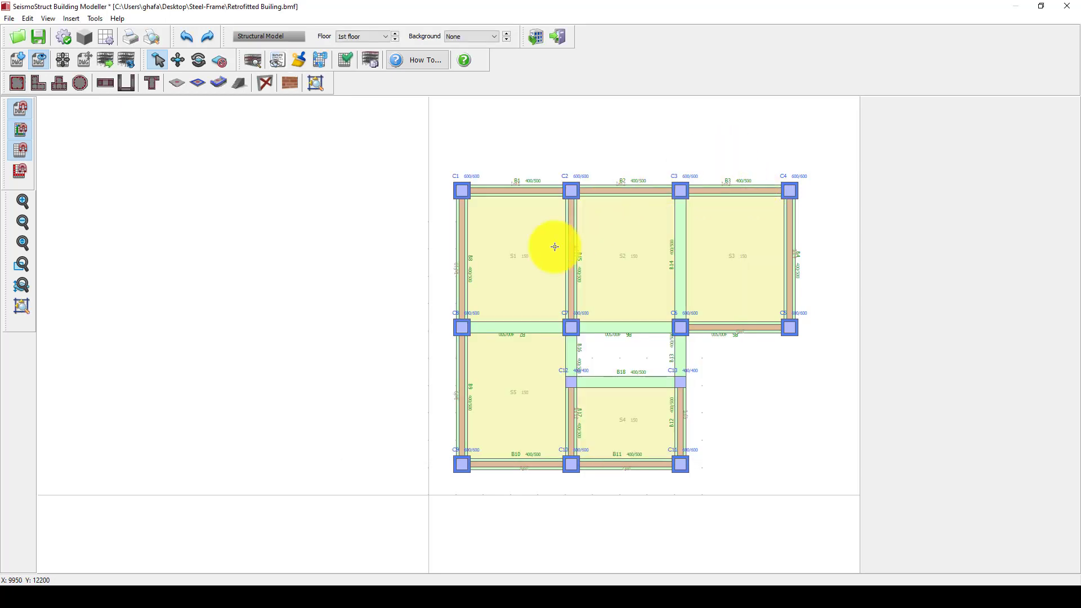
Step: Check the 2nd floor's plan and switch to the 3rd floor's plan
scroll(351, 250, down, 1)
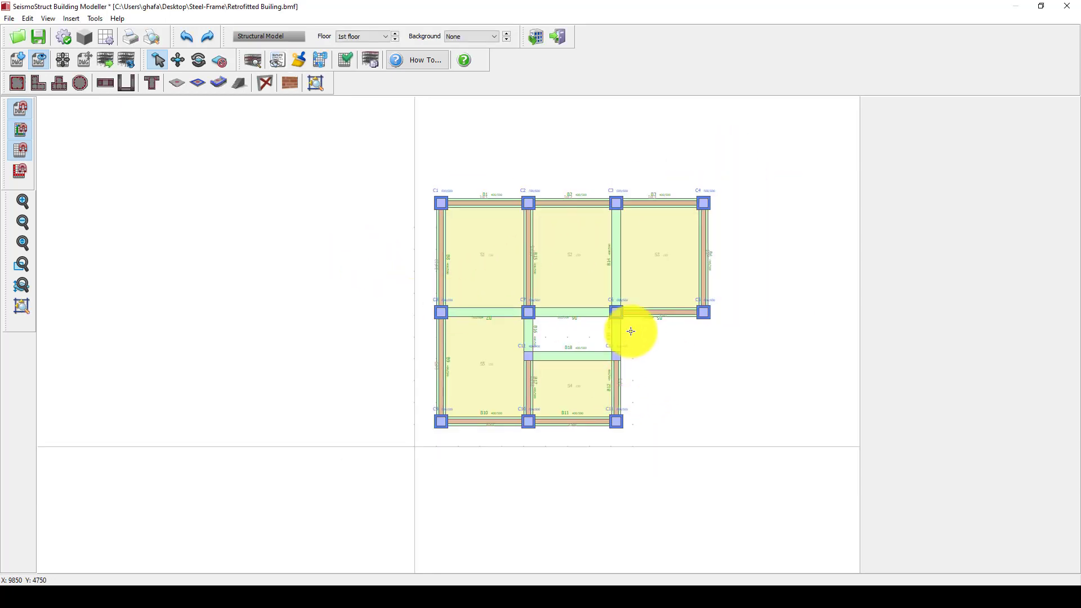
click(368, 36)
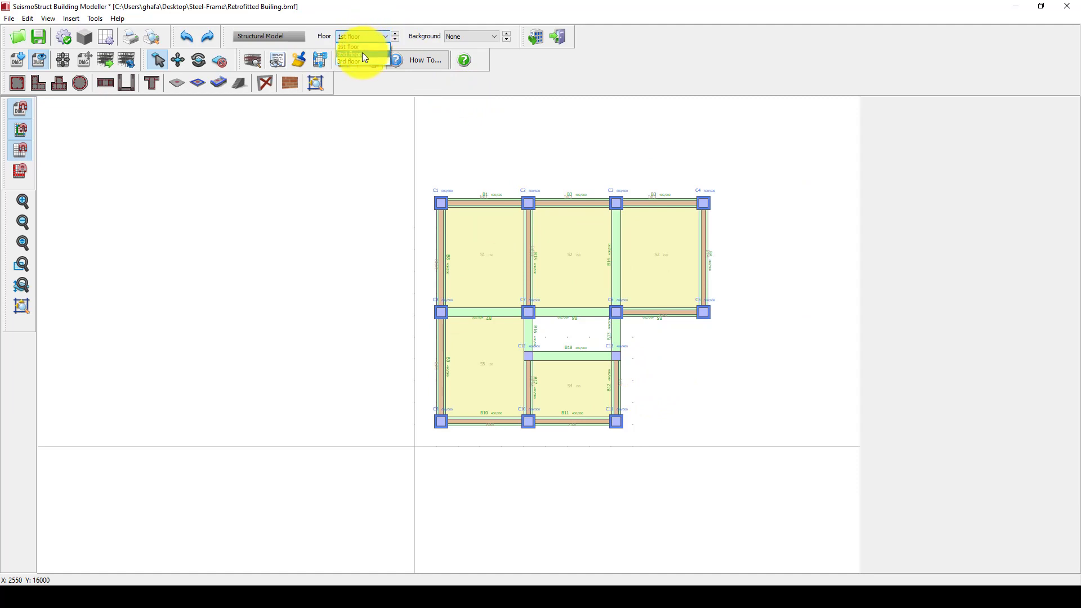
click(360, 51)
click(358, 37)
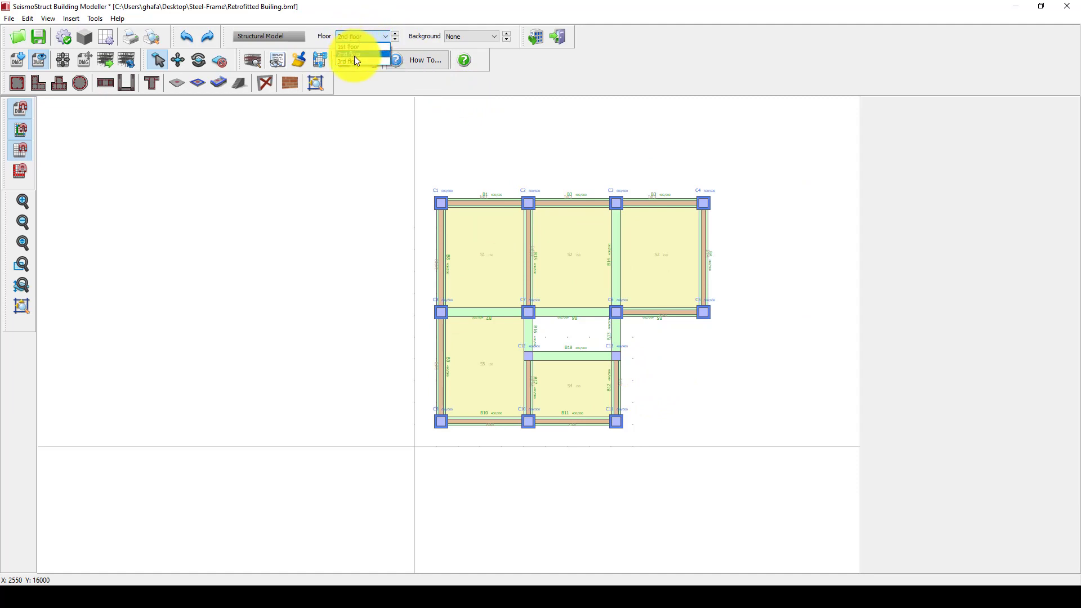
click(358, 60)
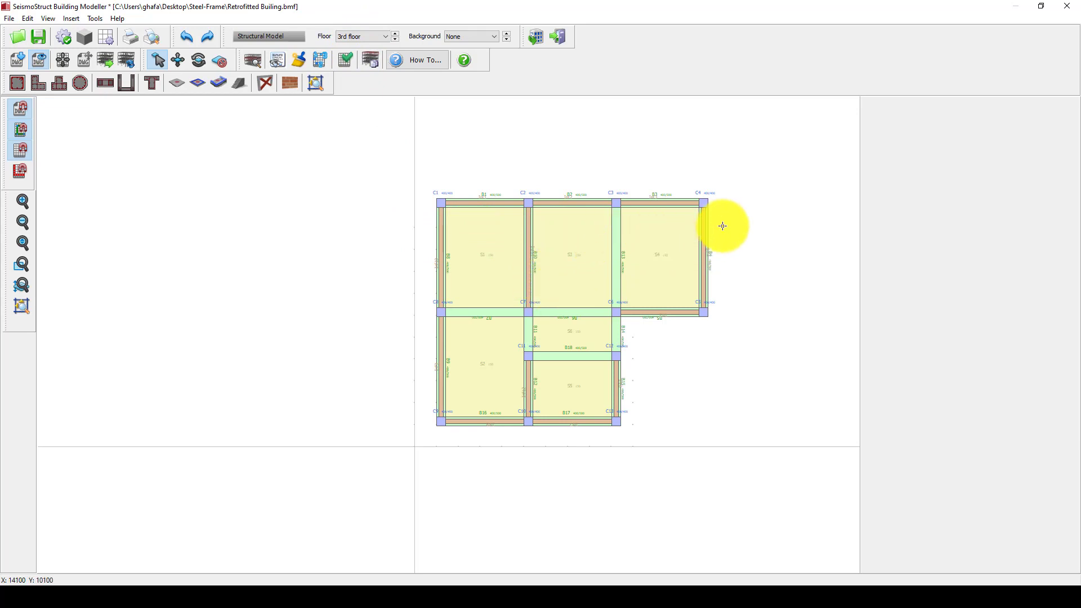
Step: Inspect the 3rd floor's column C1, the infill between C2 and C3, the beam between C3 and C4, and the slab between C7 and C12
scroll(719, 225, up, 1)
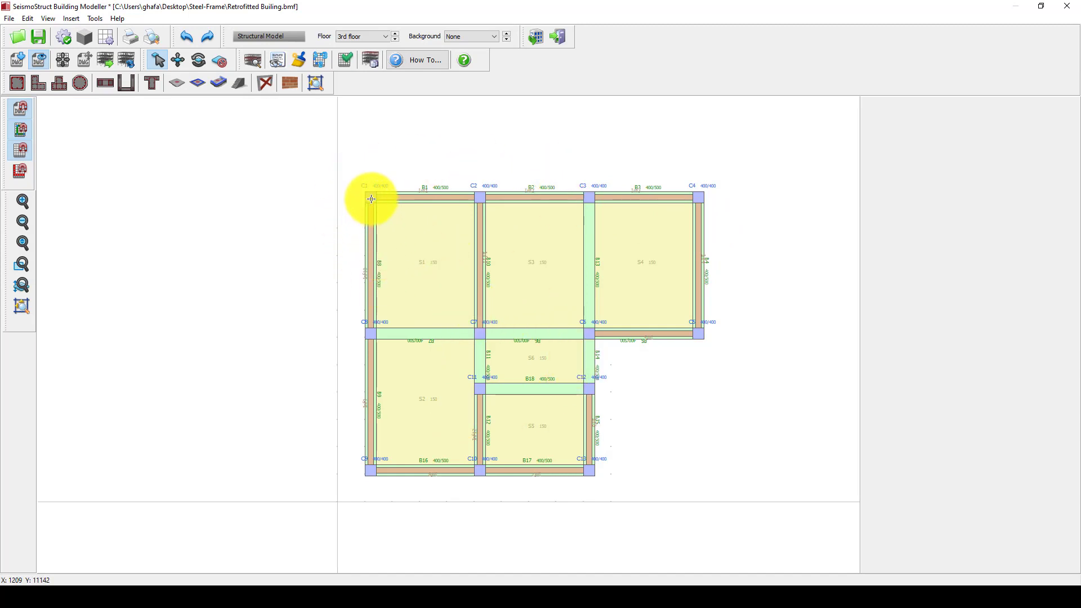
click(370, 198)
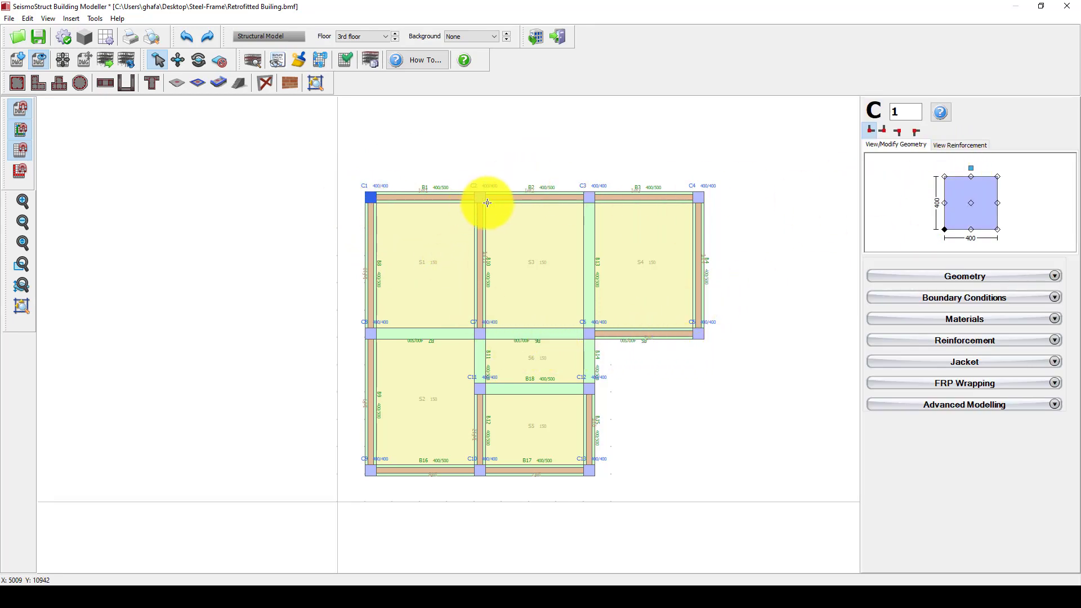
click(520, 199)
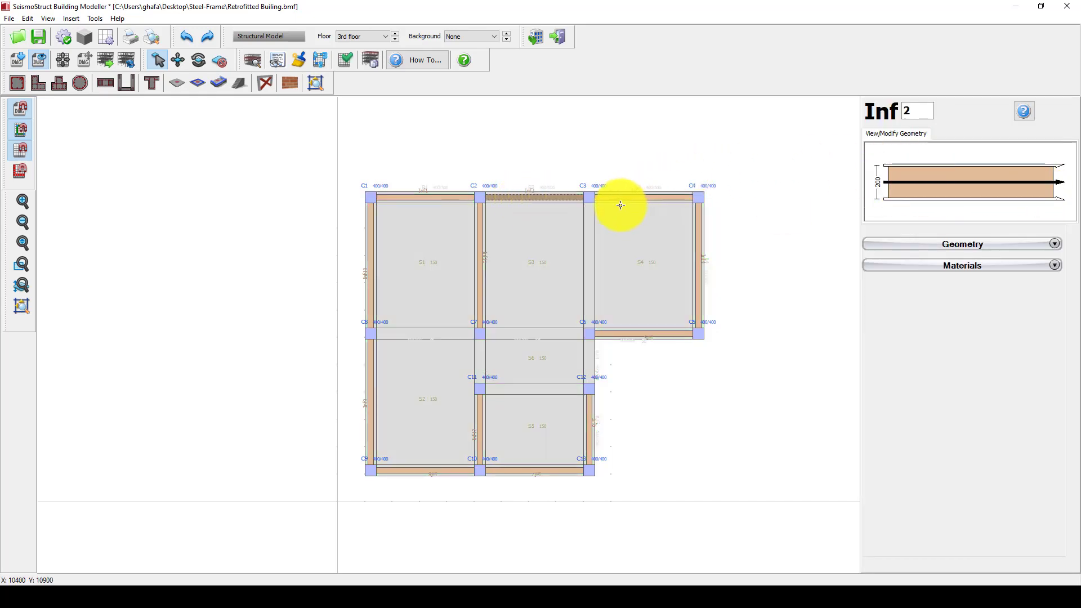
click(600, 198)
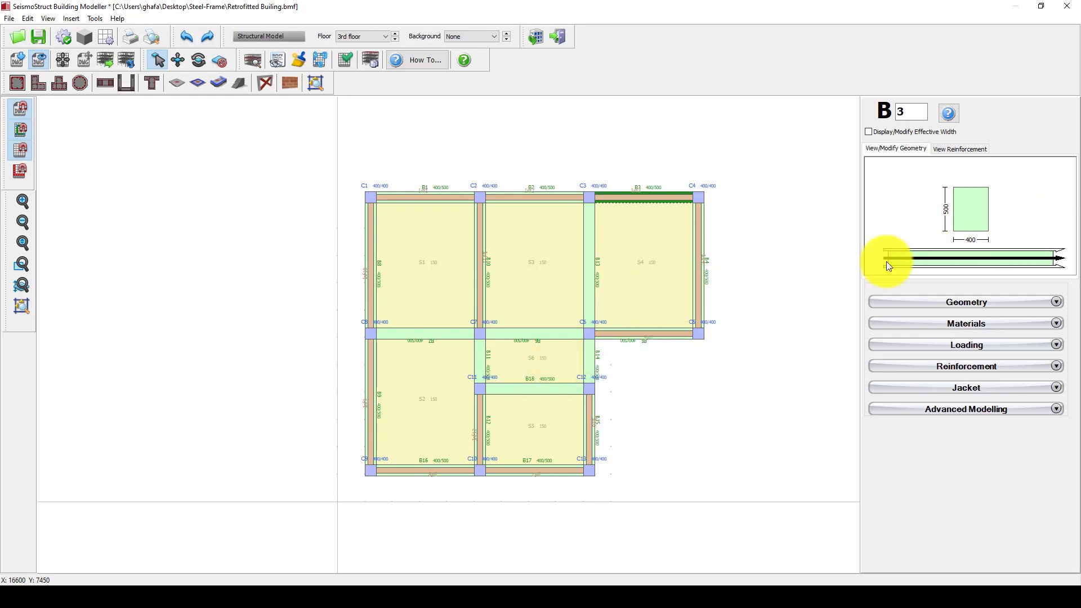
click(531, 360)
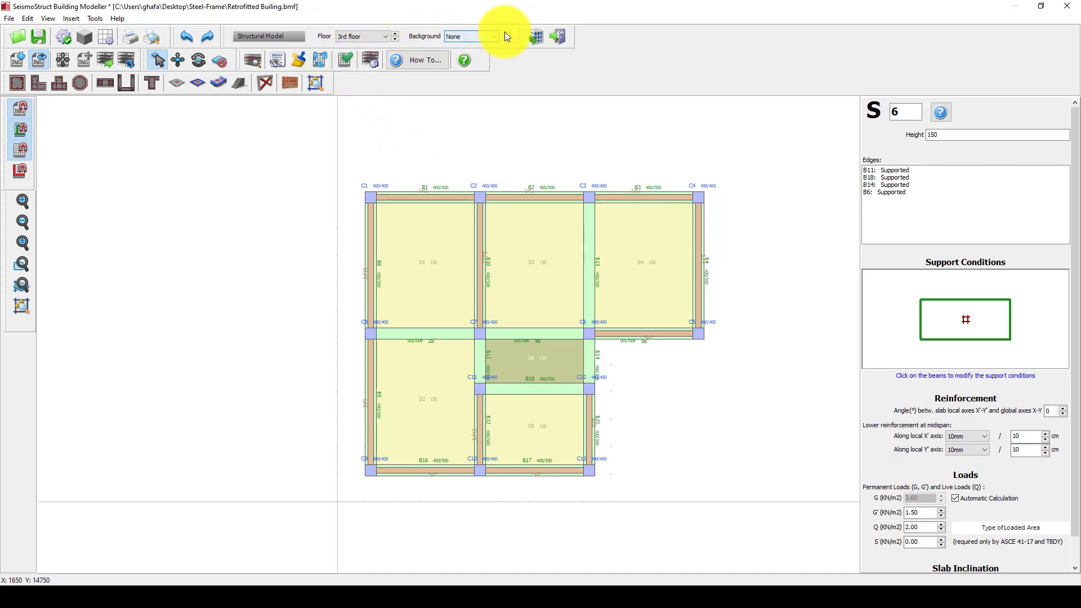
Step: Save the building model and create the SeismoStruct project from it with a nominal base shear of 2000 kN
click(535, 37)
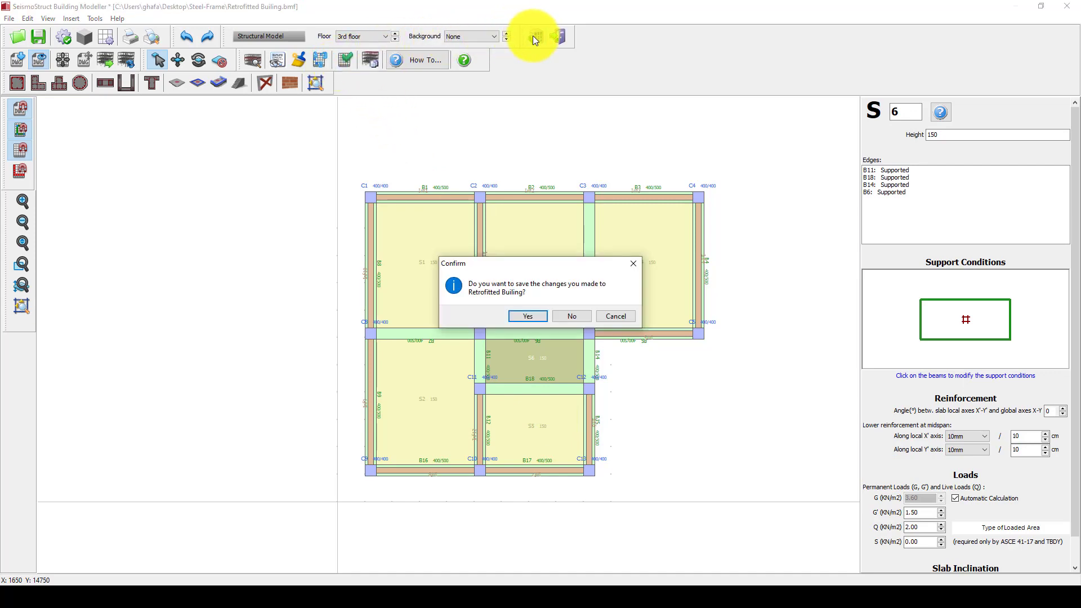
click(524, 315)
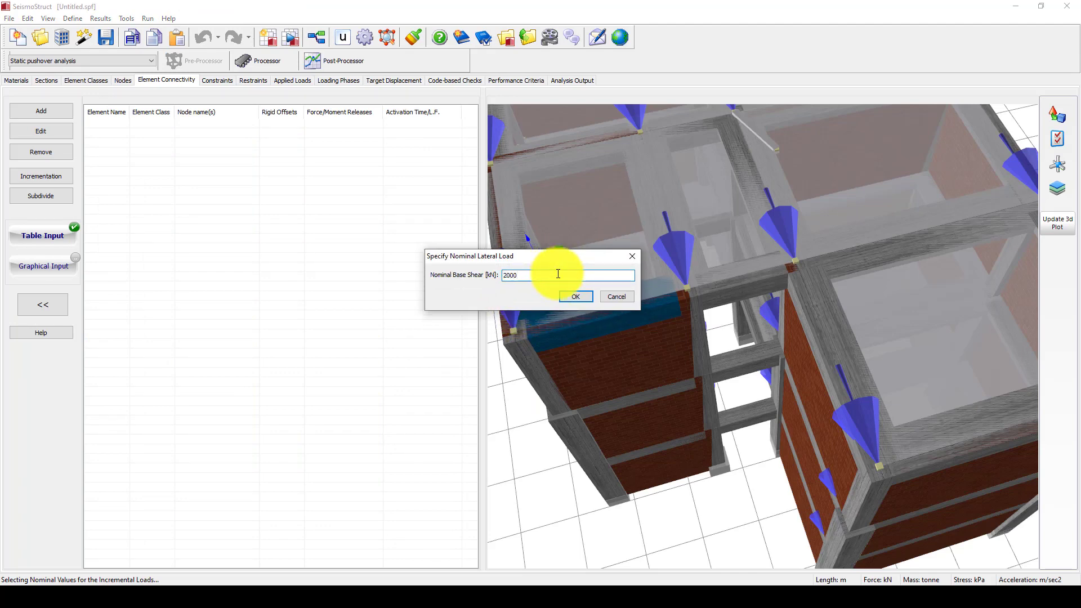
click(564, 297)
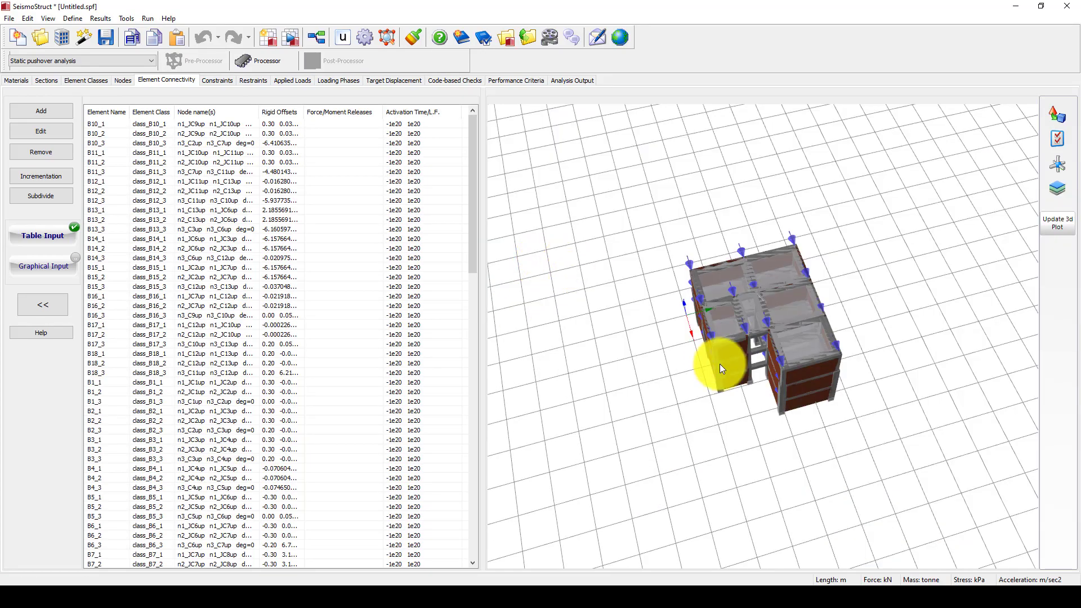
Step: Examine the generated 3D model from several angles, including the jacketed columns, the infill walls and the lateral loads
drag(719, 363, 748, 495)
scroll(758, 379, up, 5)
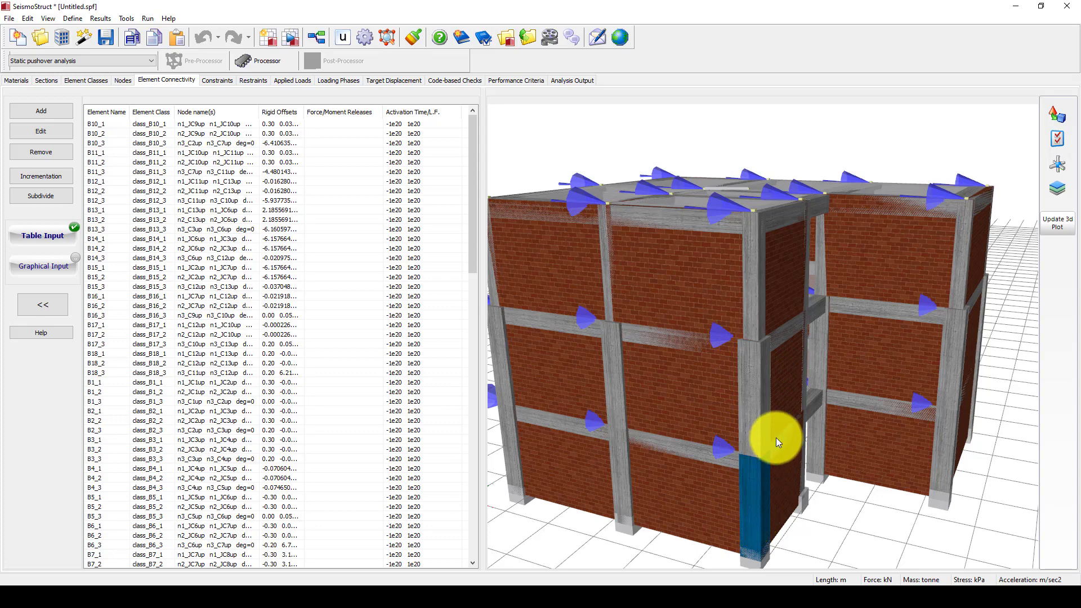
scroll(757, 341, up, 6)
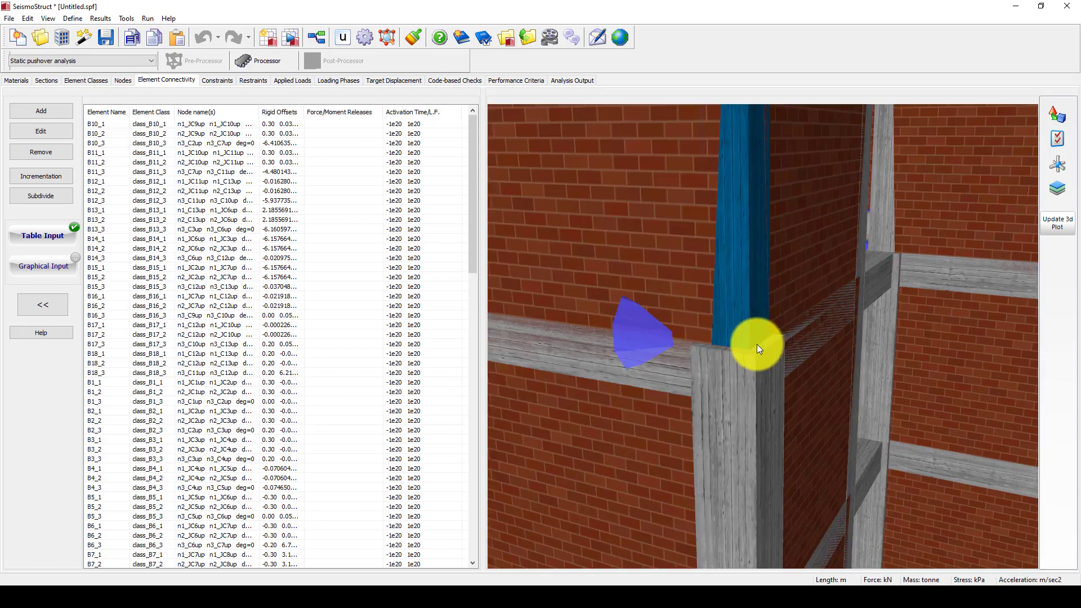
scroll(788, 349, down, 10)
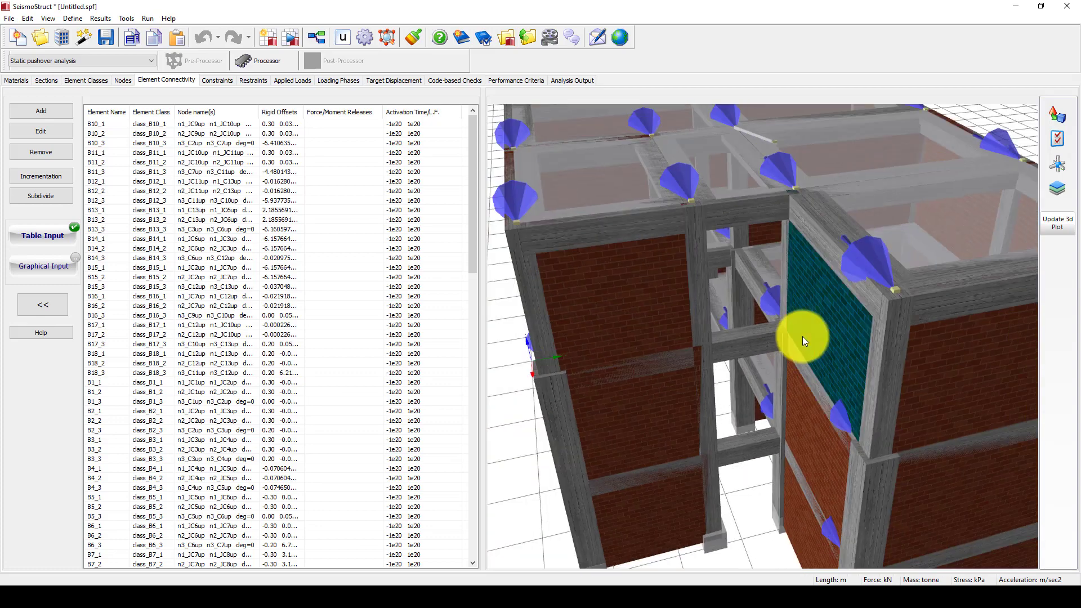
scroll(788, 354, down, 5)
drag(769, 376, 812, 356)
scroll(743, 356, up, 3)
scroll(735, 338, down, 4)
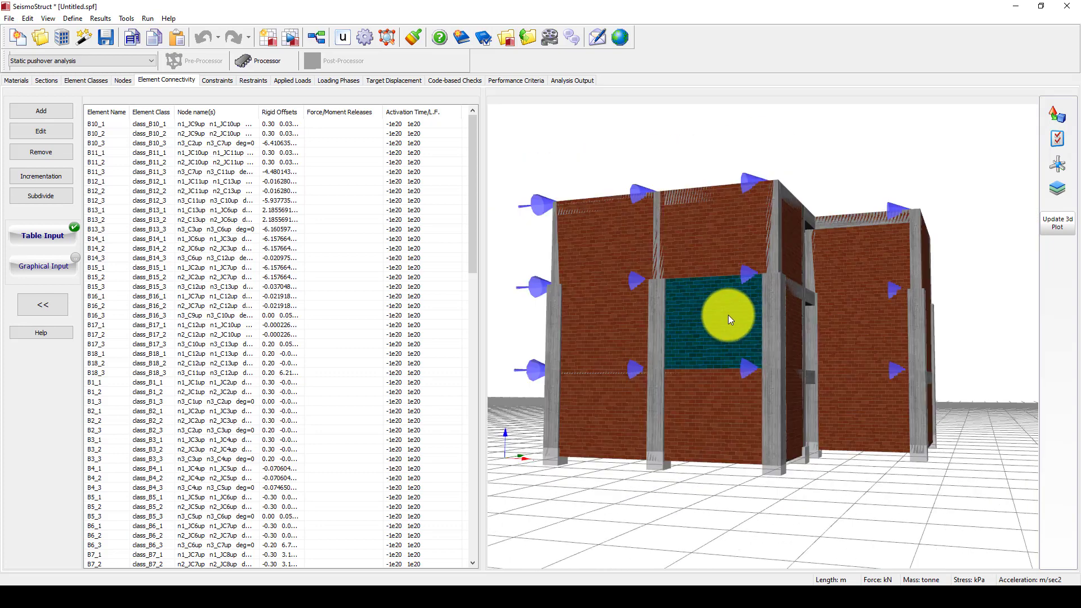
scroll(774, 383, up, 3)
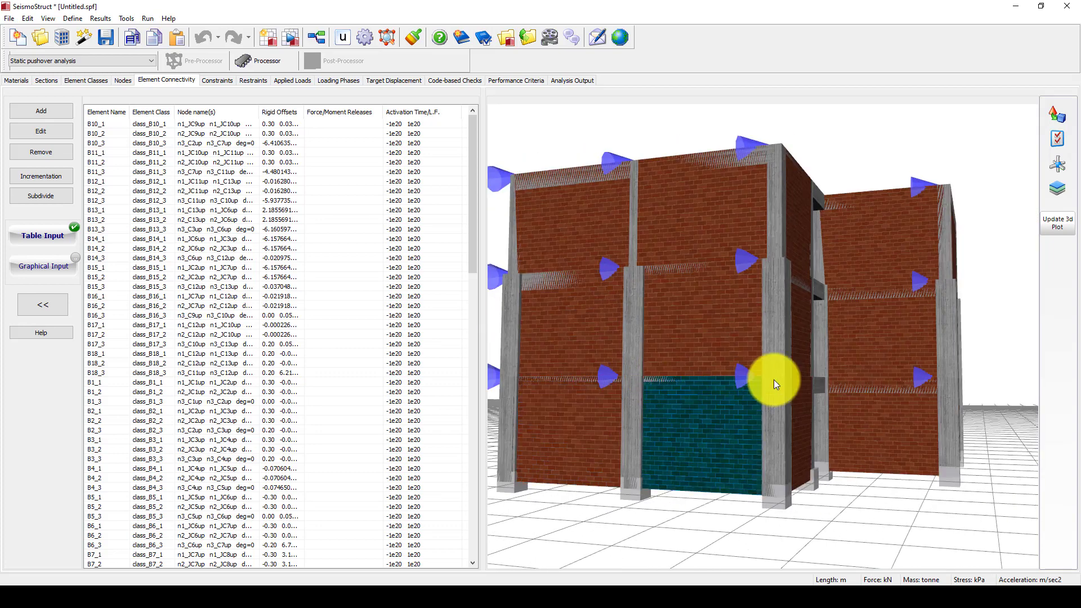
scroll(845, 335, down, 1)
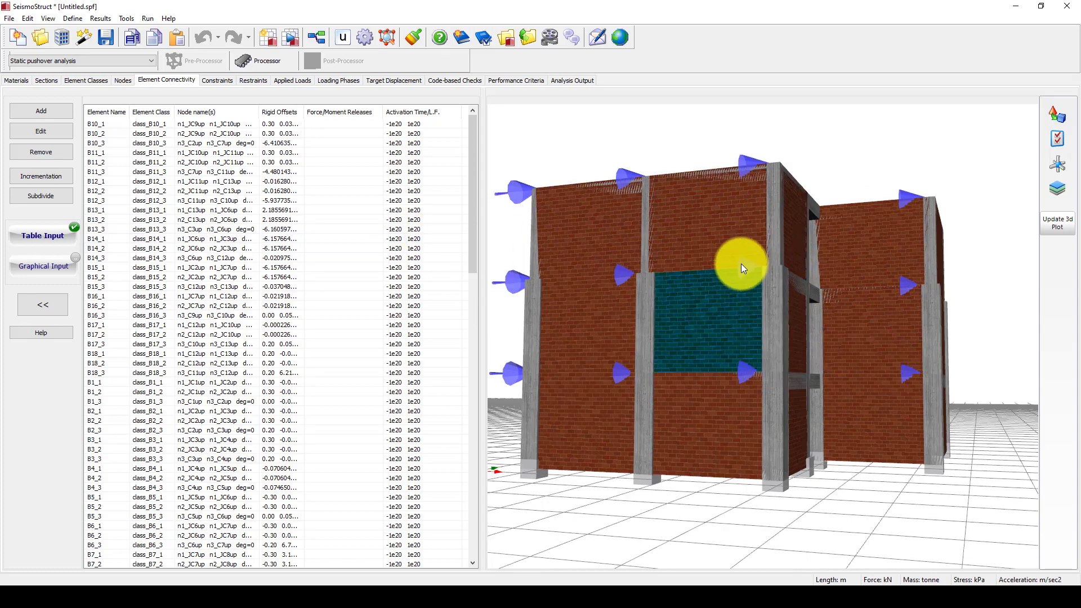
scroll(740, 263, down, 1)
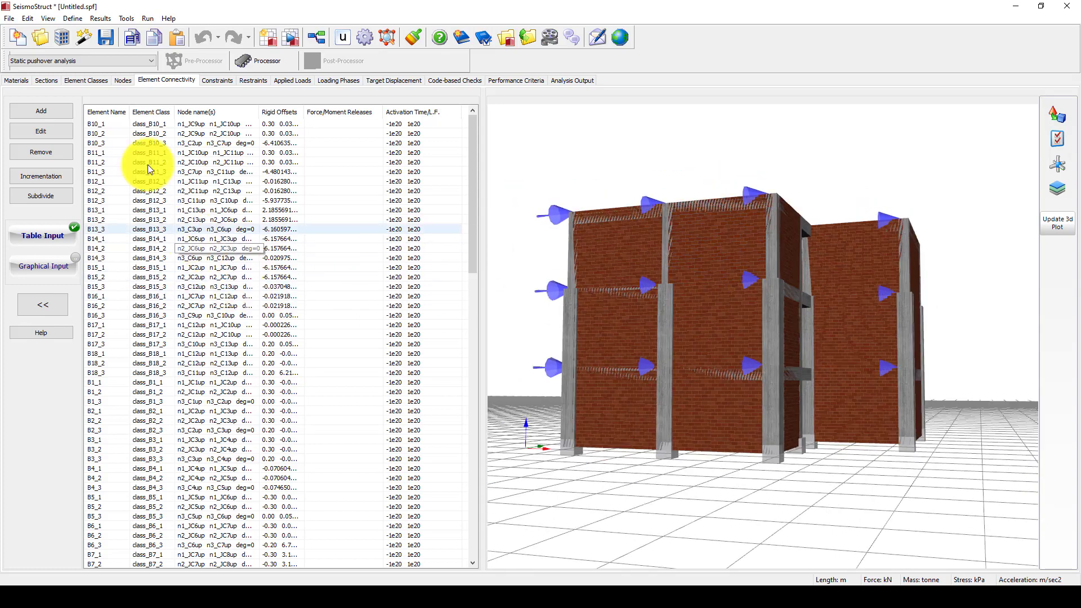
Step: Run the static pushover analysis, saving the project as Renovation_Building, and check the crush_unc entries in the performance criteria log
click(258, 60)
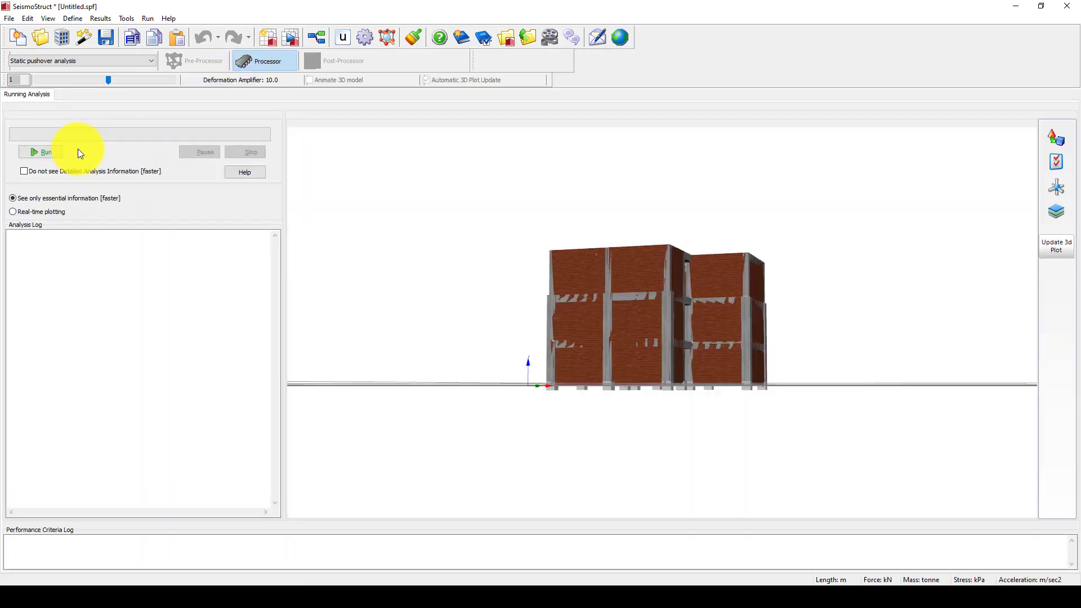
click(50, 155)
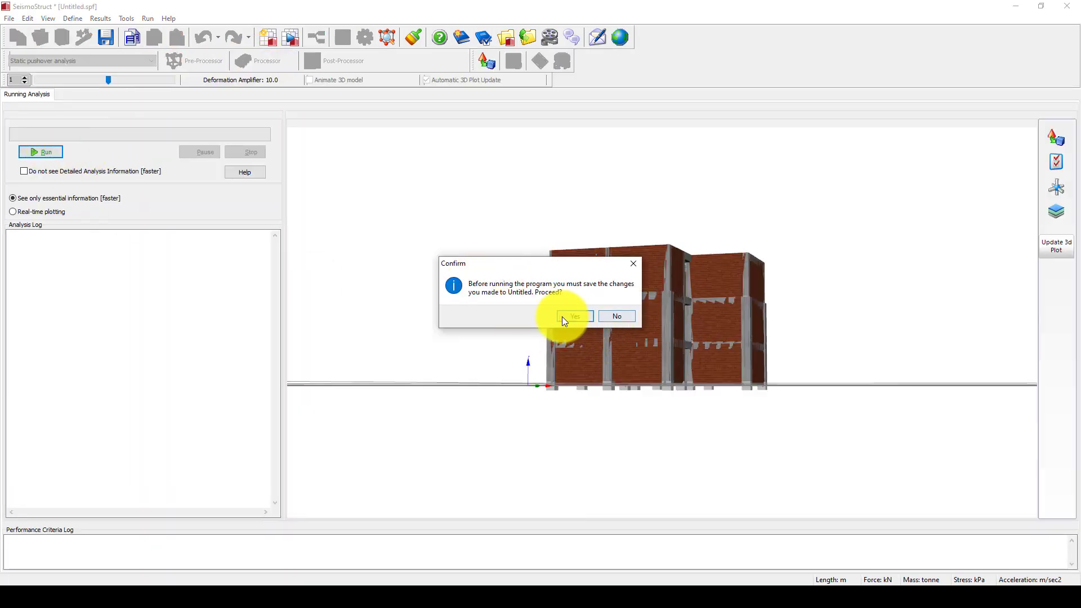
click(562, 317)
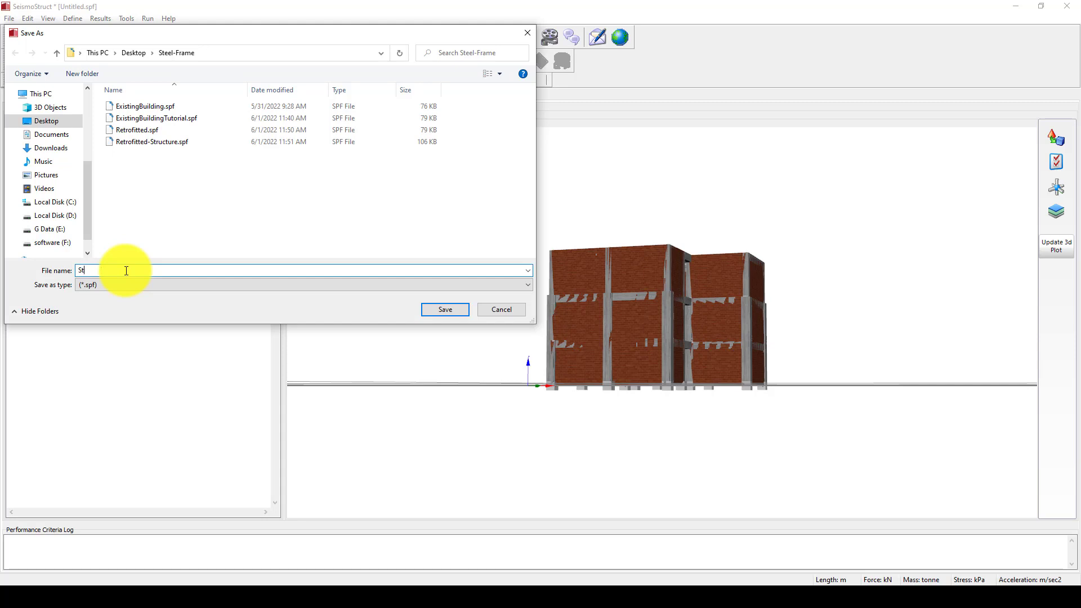
text(Renovation_Building)
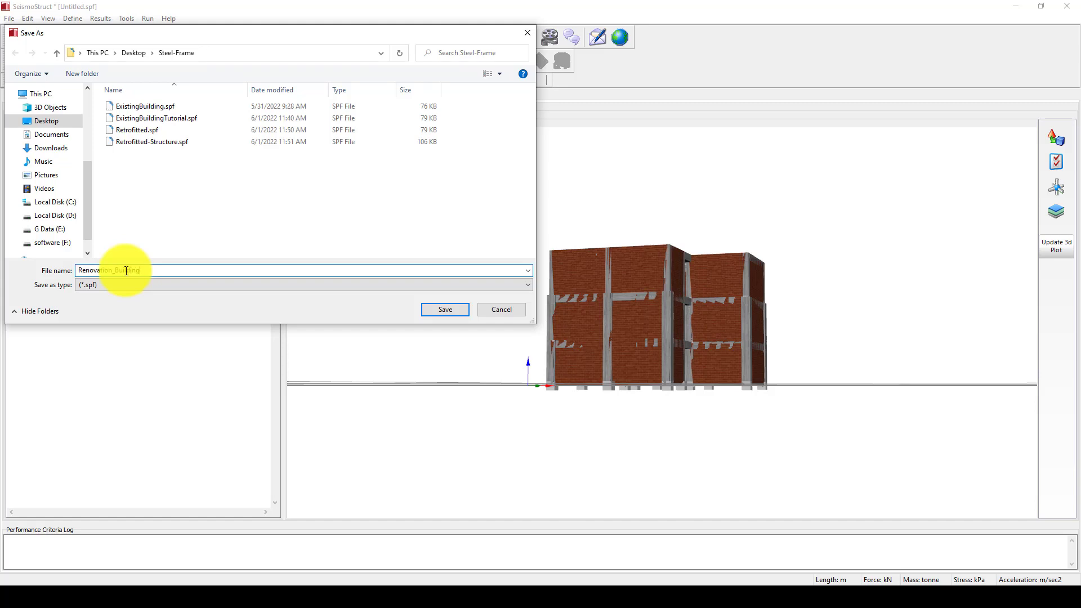
click(437, 309)
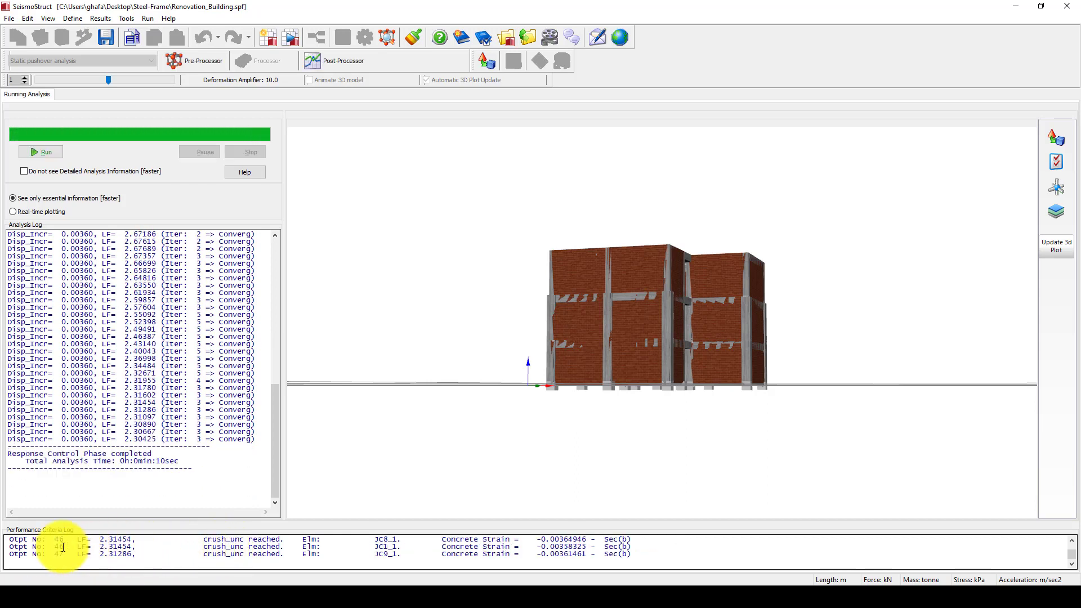
drag(204, 541, 262, 542)
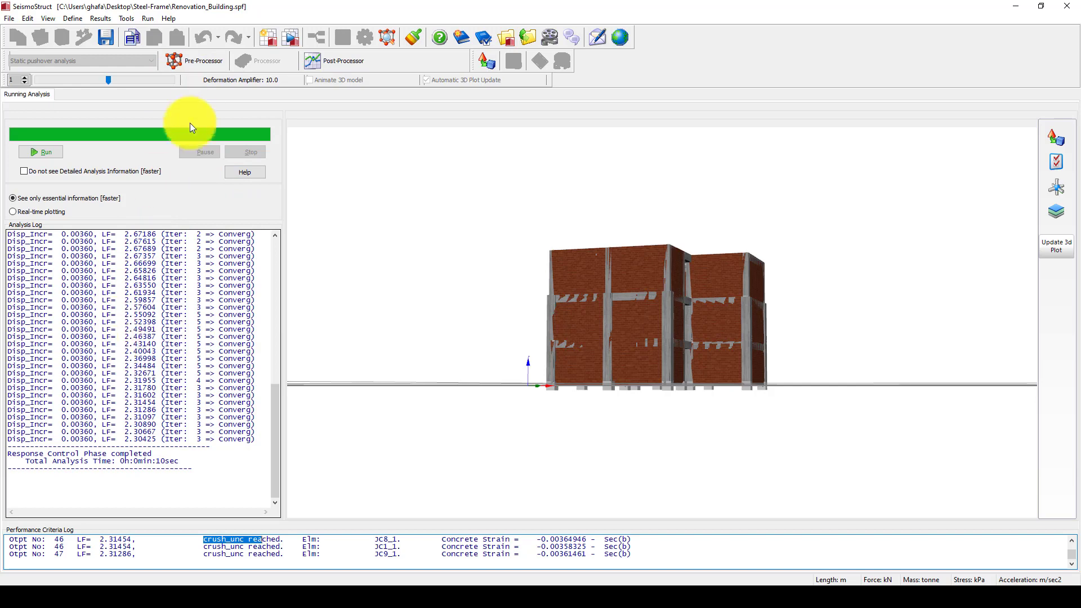
Step: Examine the building's deformed shape at output no. 51 from several angles in the post-processing results
click(324, 61)
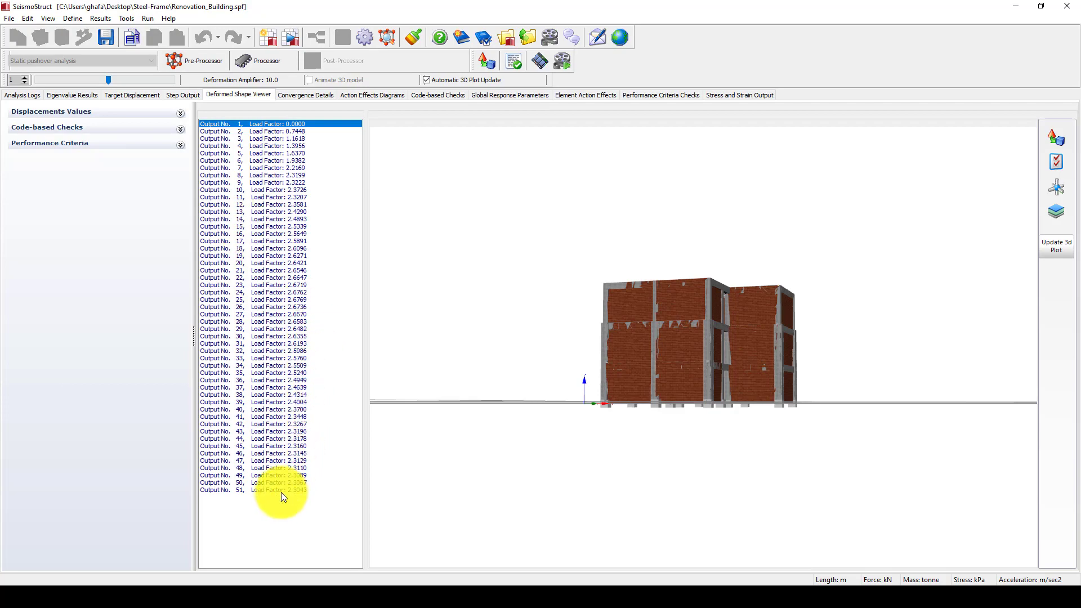
click(282, 492)
drag(670, 309, 606, 408)
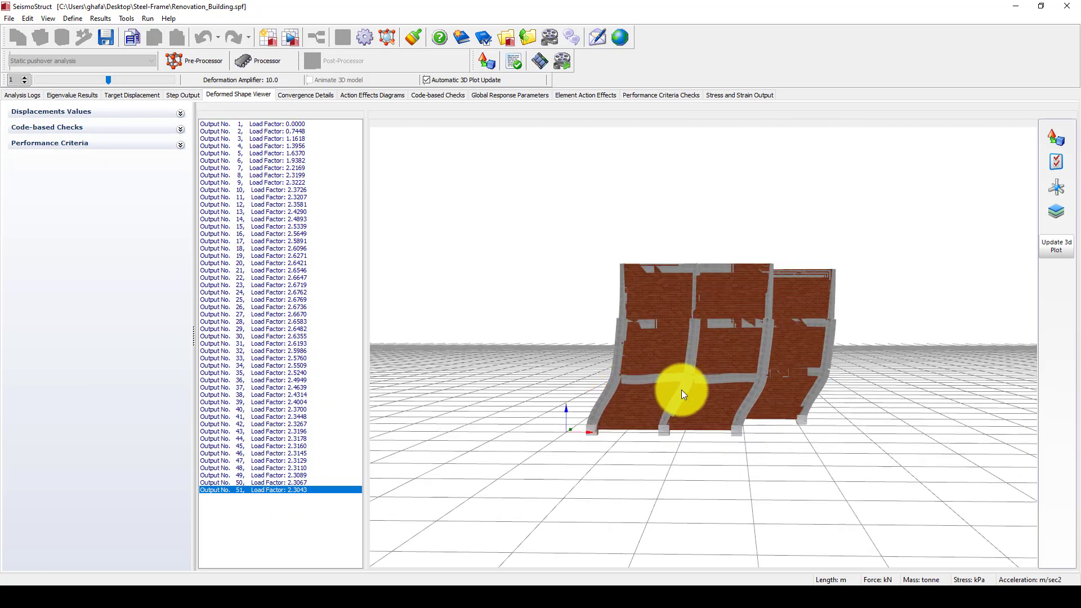
drag(681, 390, 678, 436)
drag(681, 394, 660, 407)
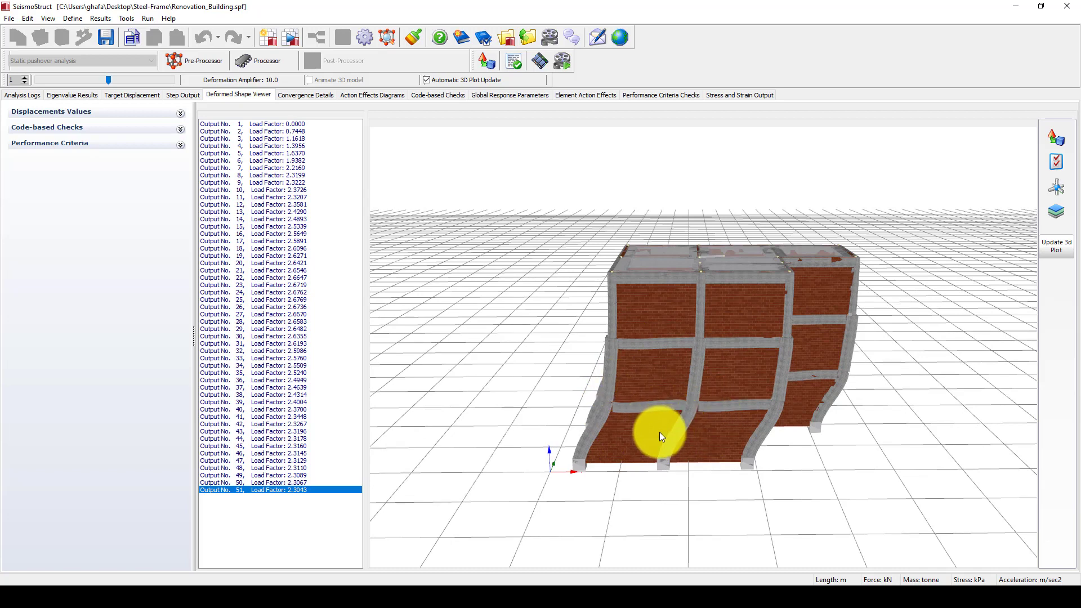
scroll(654, 431, up, 3)
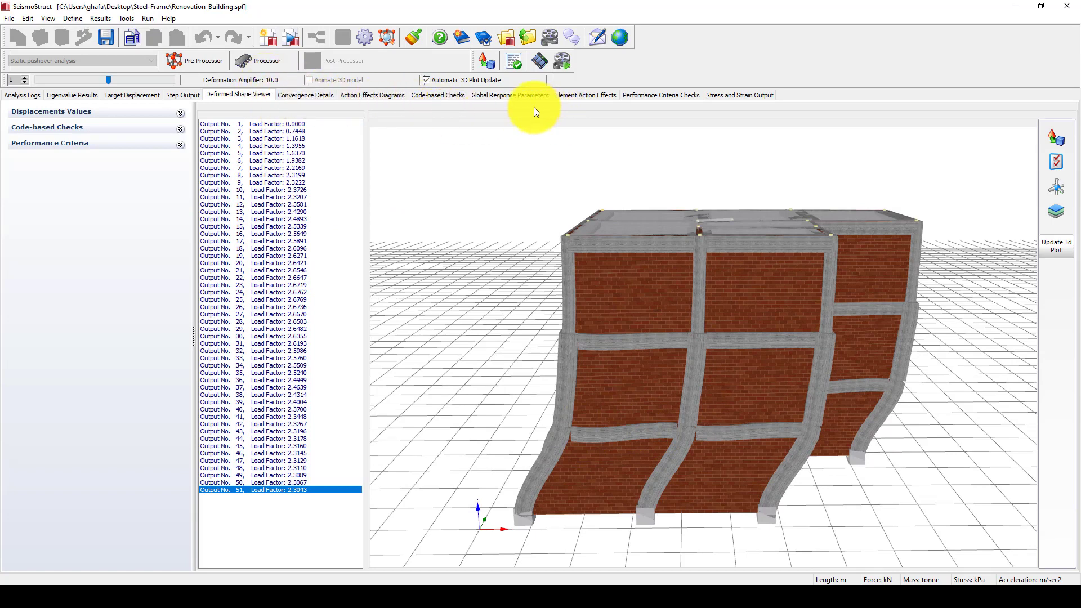
Step: Copy the entire analysis curve table of load factor, displacement and base shear from the target displacement results
click(656, 93)
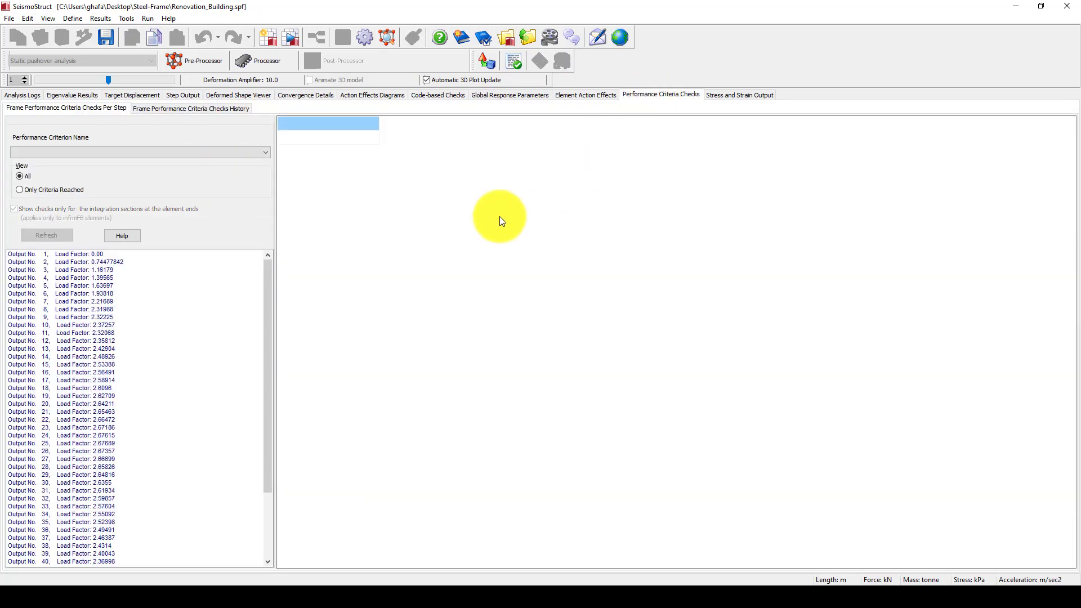
click(129, 93)
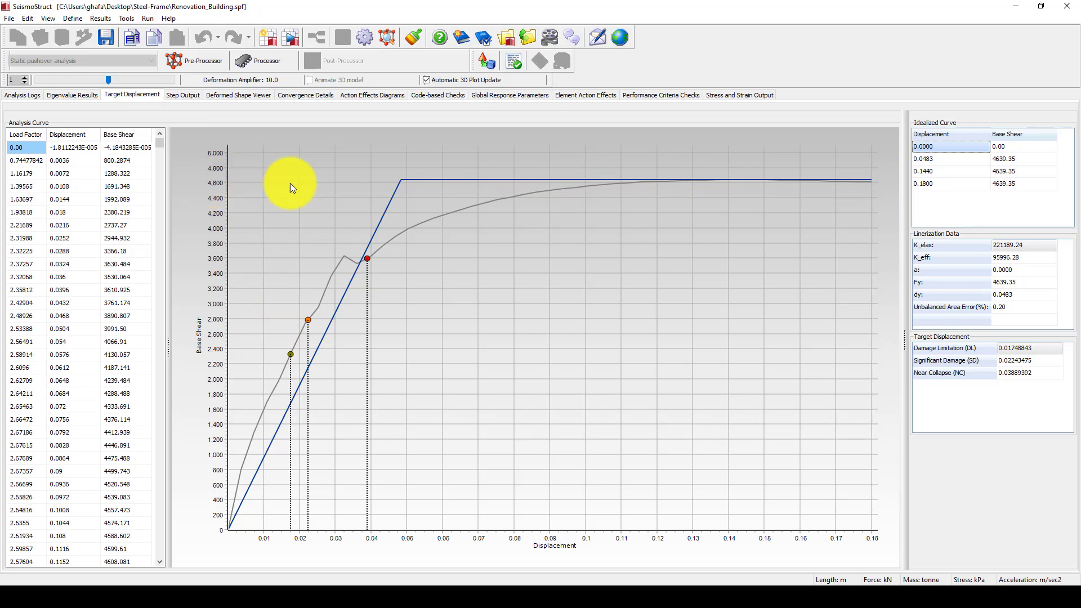
right_click(23, 148)
click(52, 169)
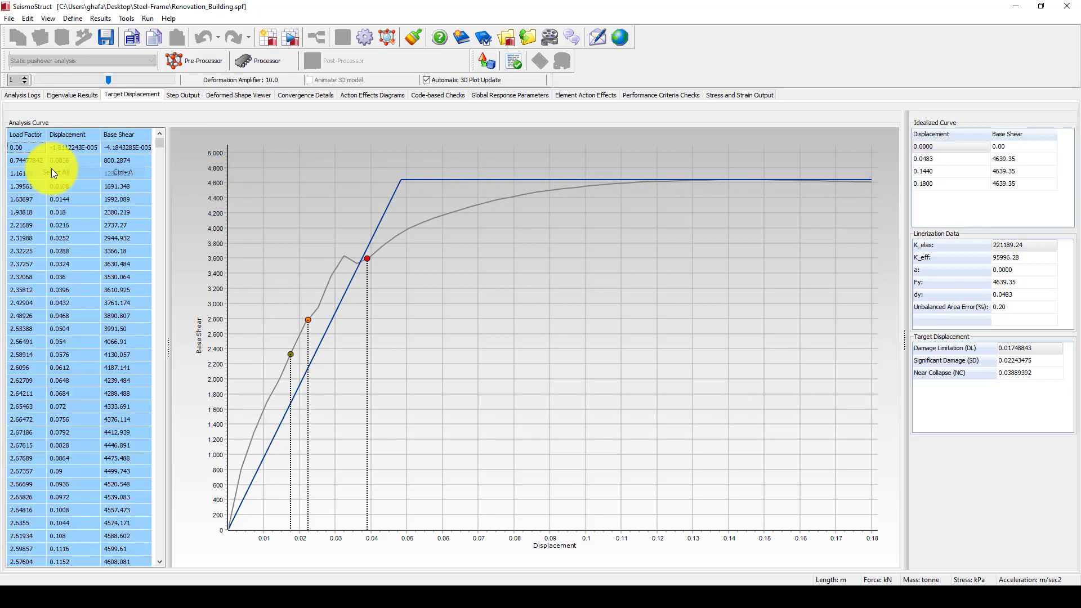
right_click(38, 157)
click(61, 164)
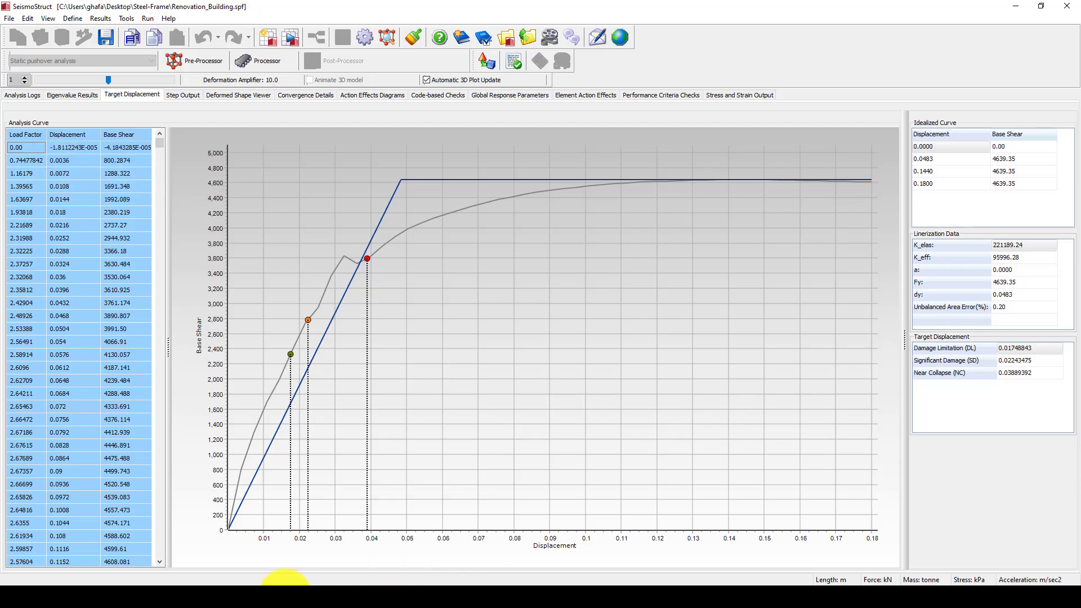
Step: Switch to Excel, paste the copied curve data over the retrofitted building's table starting at F1, and select the pushover chart
mouse_move(284, 591)
click(273, 549)
scroll(507, 281, up, 3)
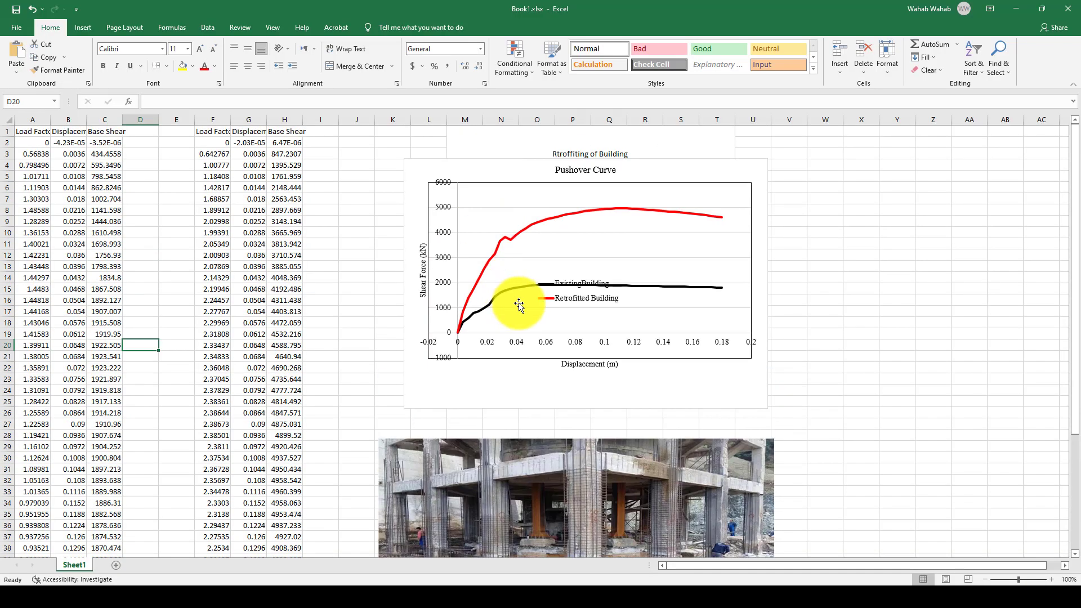
click(552, 218)
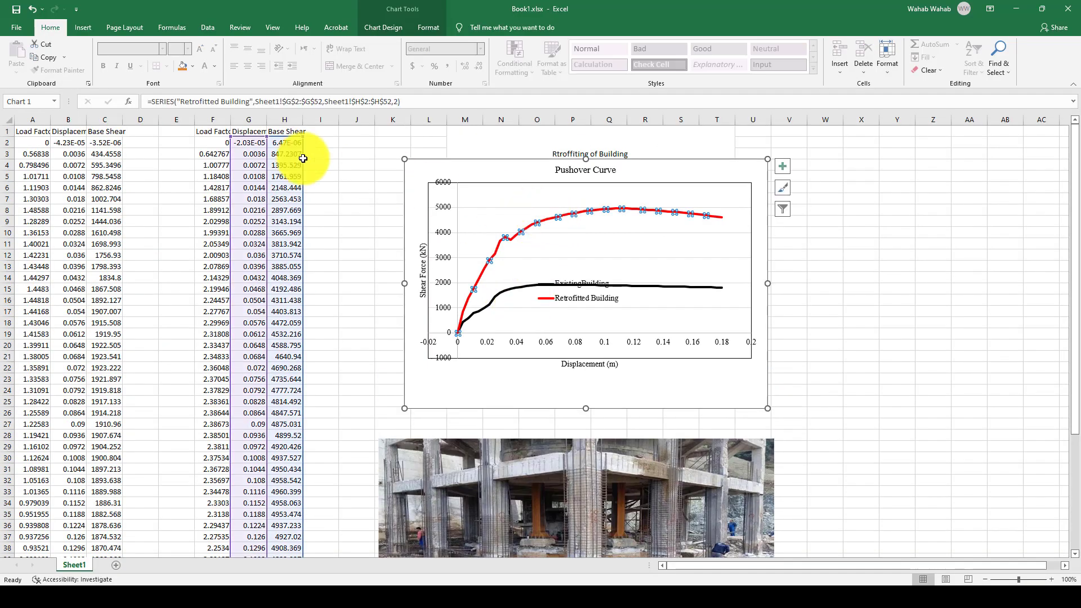
right_click(215, 132)
click(232, 181)
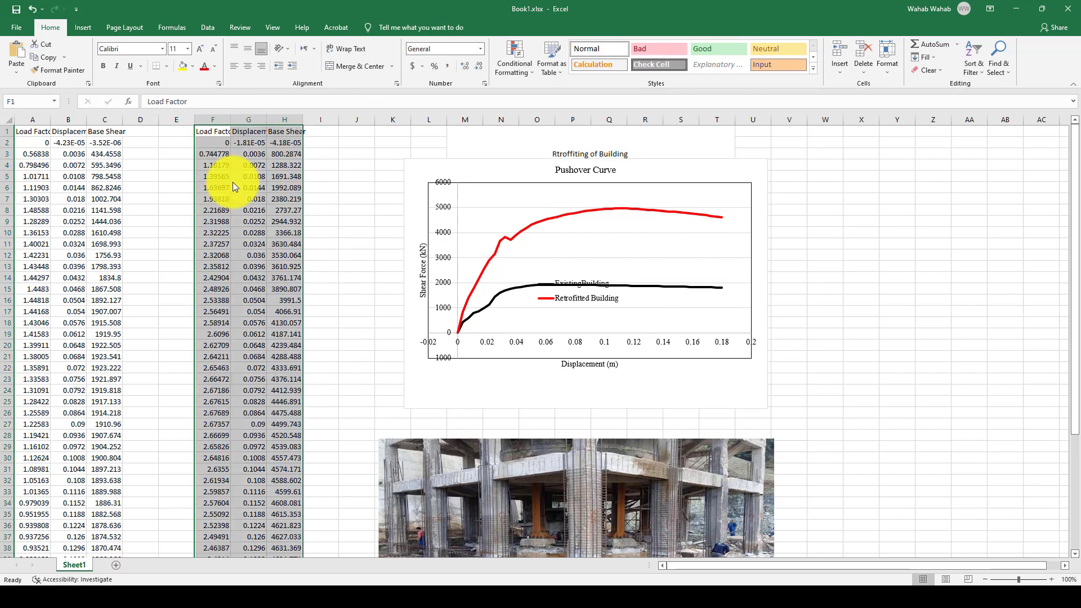
click(454, 203)
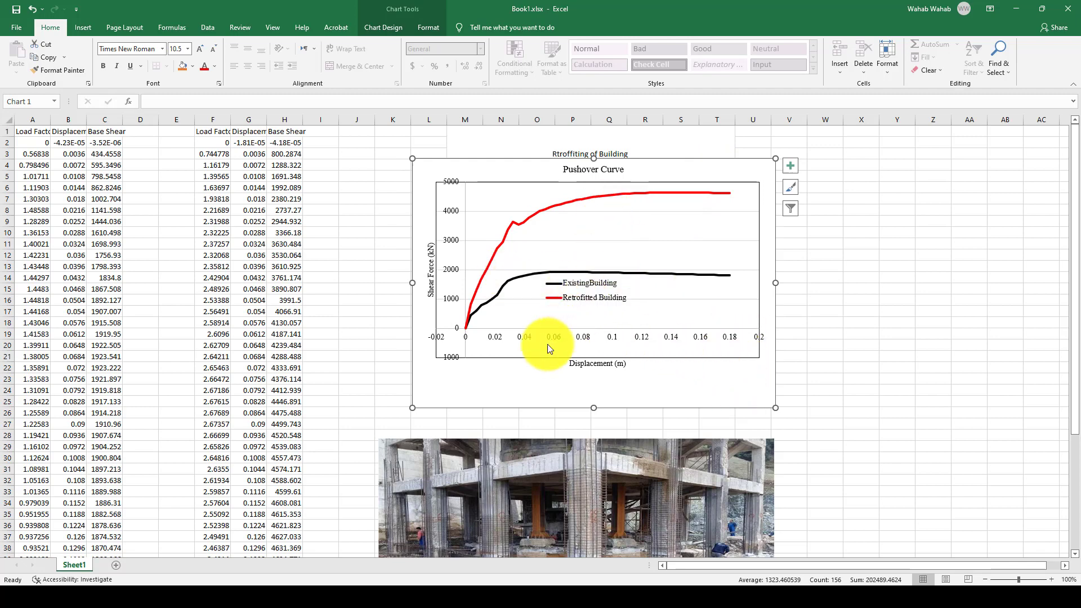
Step: Switch back to SeismoStruct and check the frame elements against the yield criterion at output no. 1 and no. 51
click(461, 585)
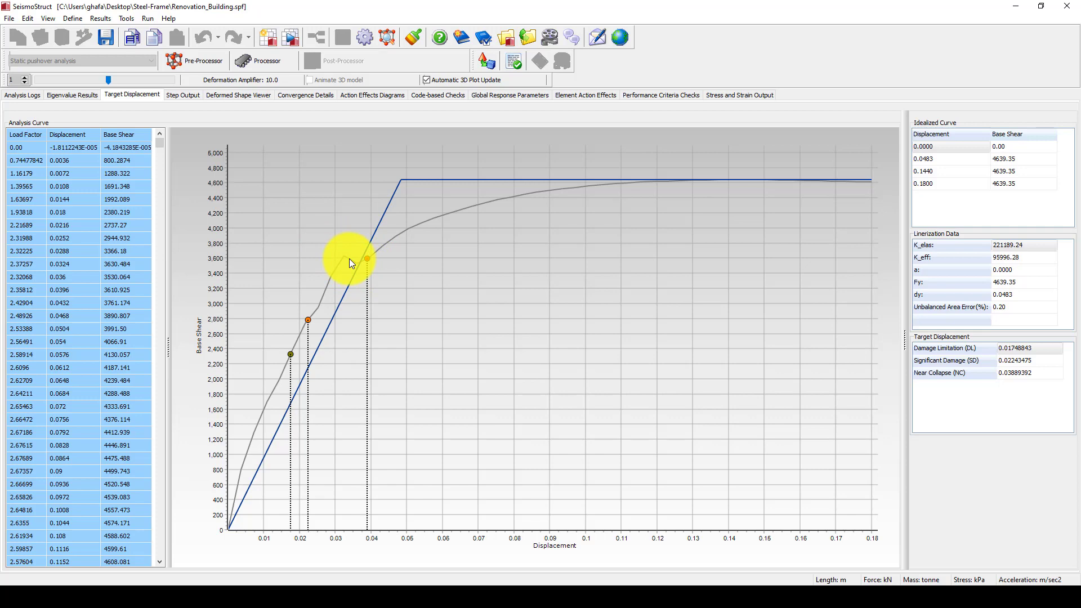
click(669, 95)
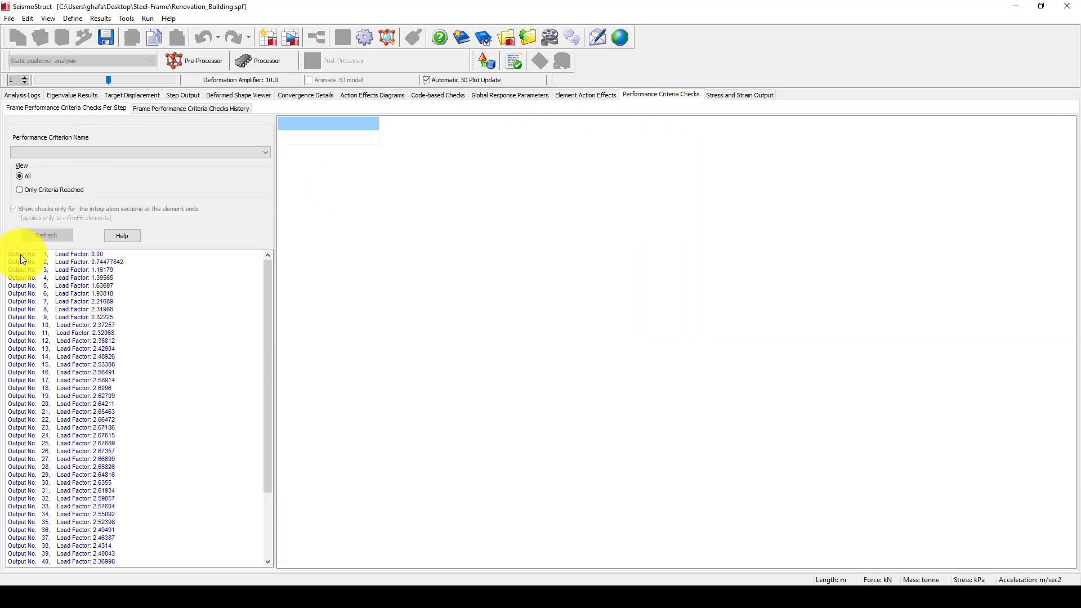
click(22, 254)
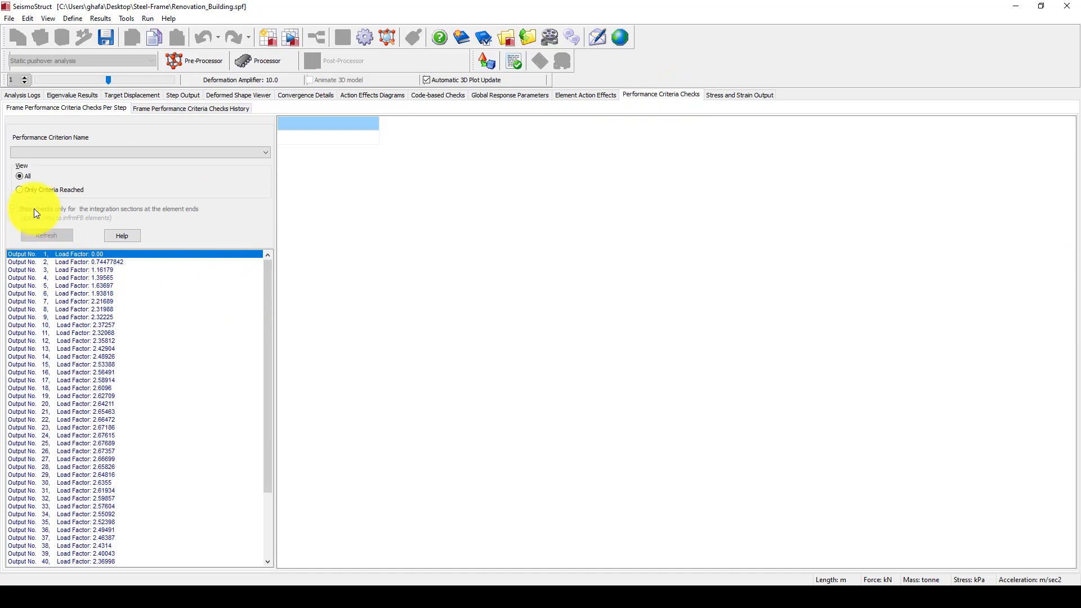
click(44, 151)
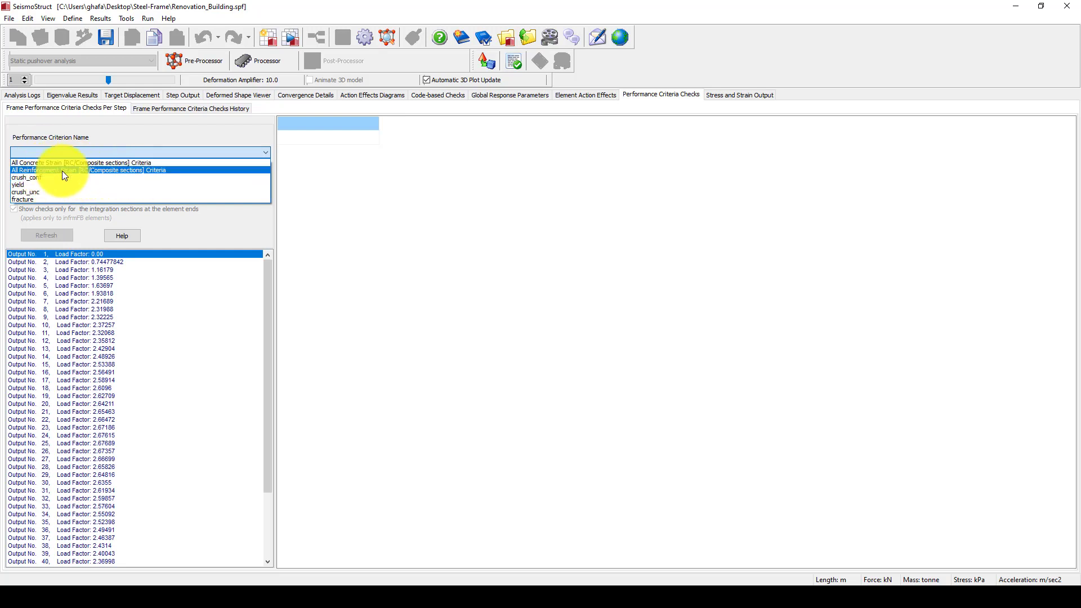
click(34, 185)
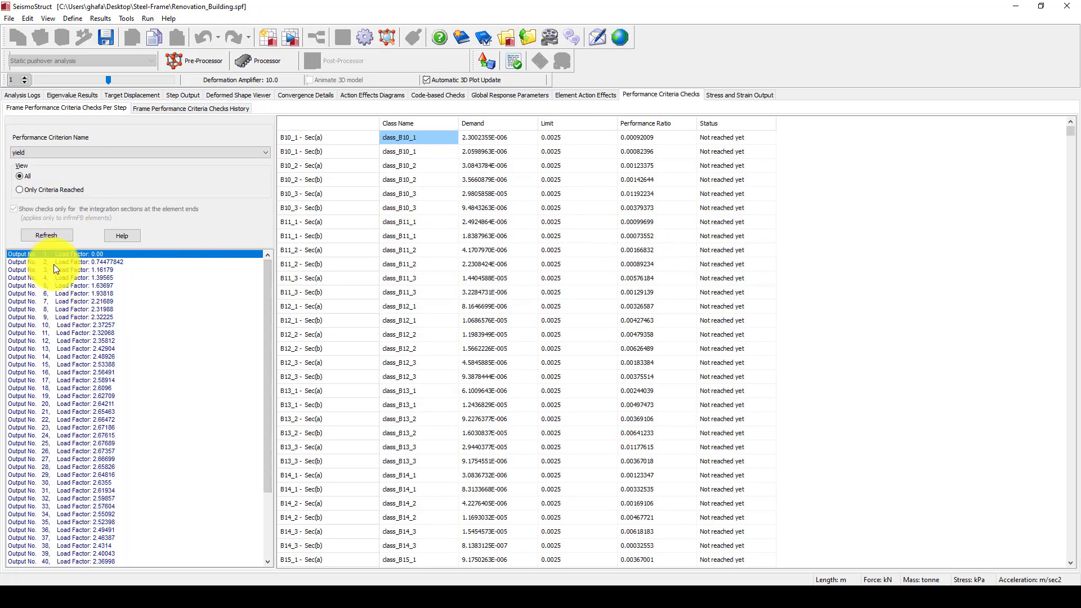
drag(266, 286, 262, 364)
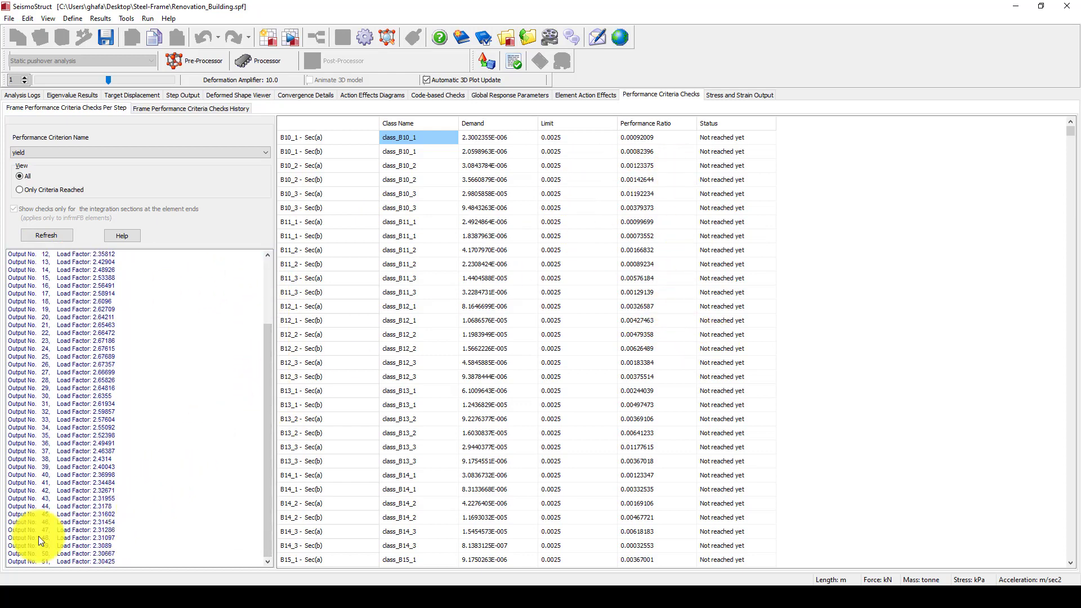
click(51, 561)
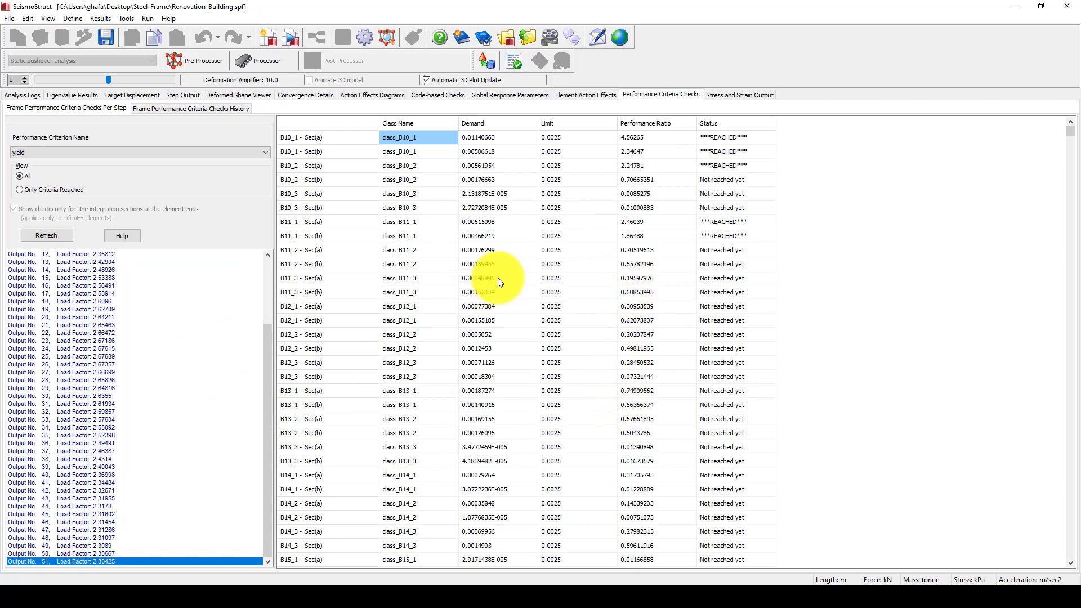
Step: Examine the yield check of member B11_1 at both end sections for output no. 51
click(310, 235)
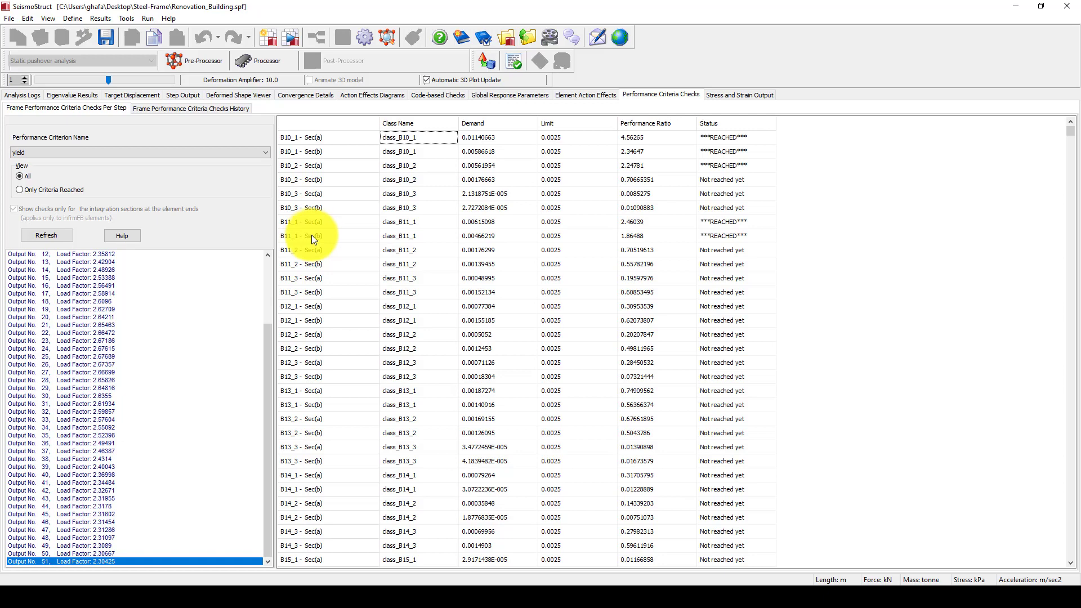
click(396, 238)
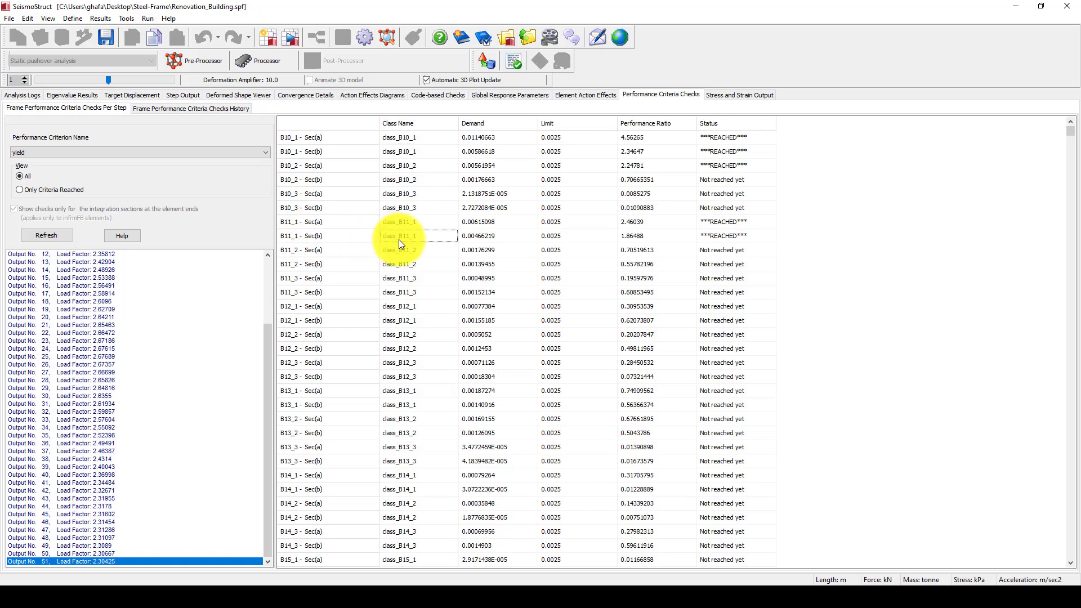
click(640, 222)
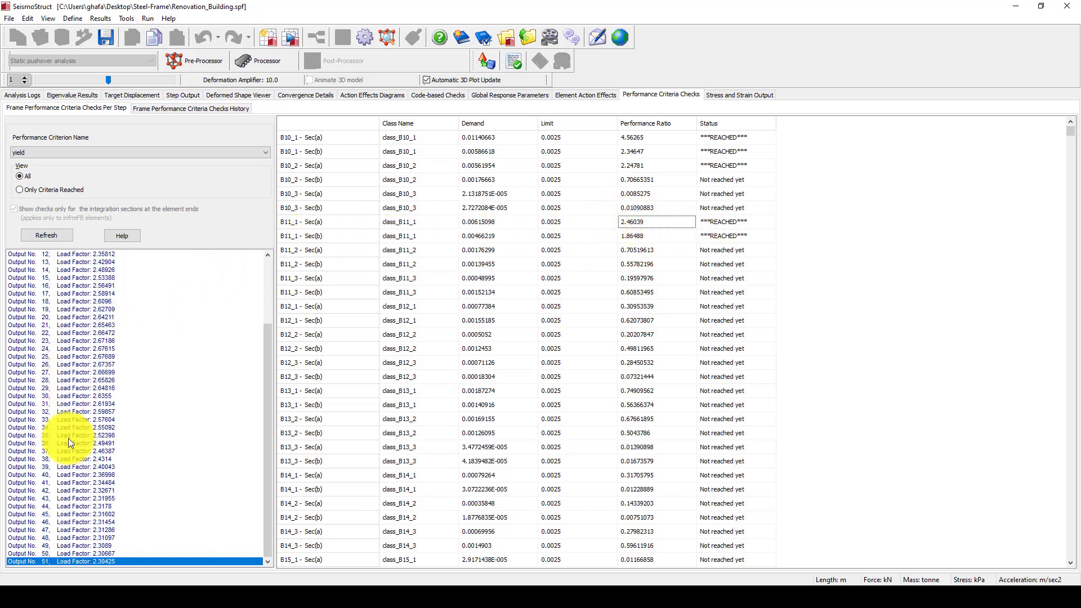
Step: Compare the frame elements' yield checks at output no. 39, no. 32 and no. 16
click(62, 467)
click(64, 411)
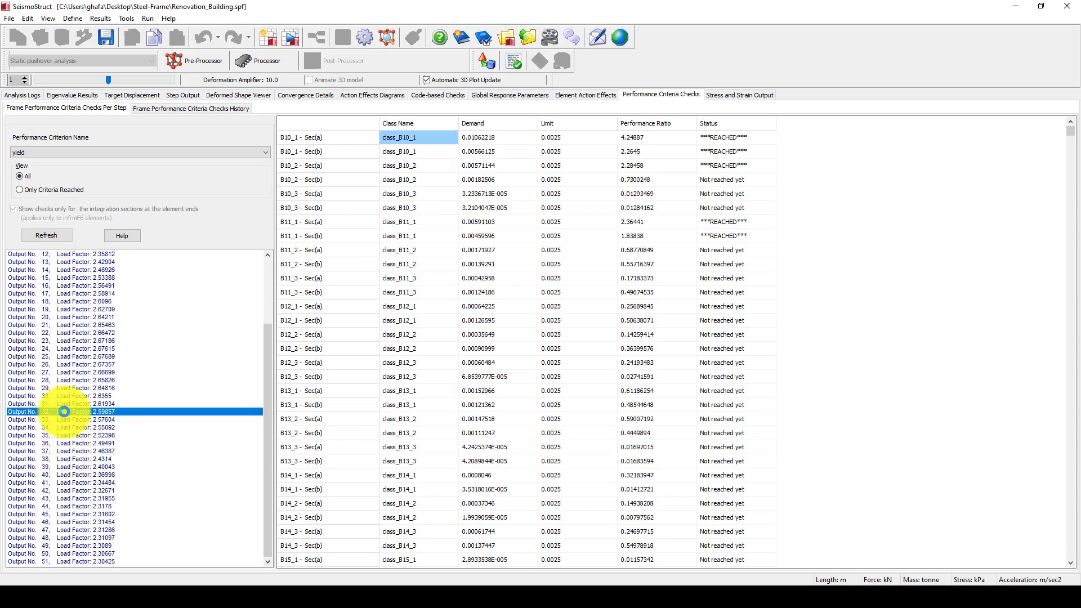
scroll(62, 417, up, 4)
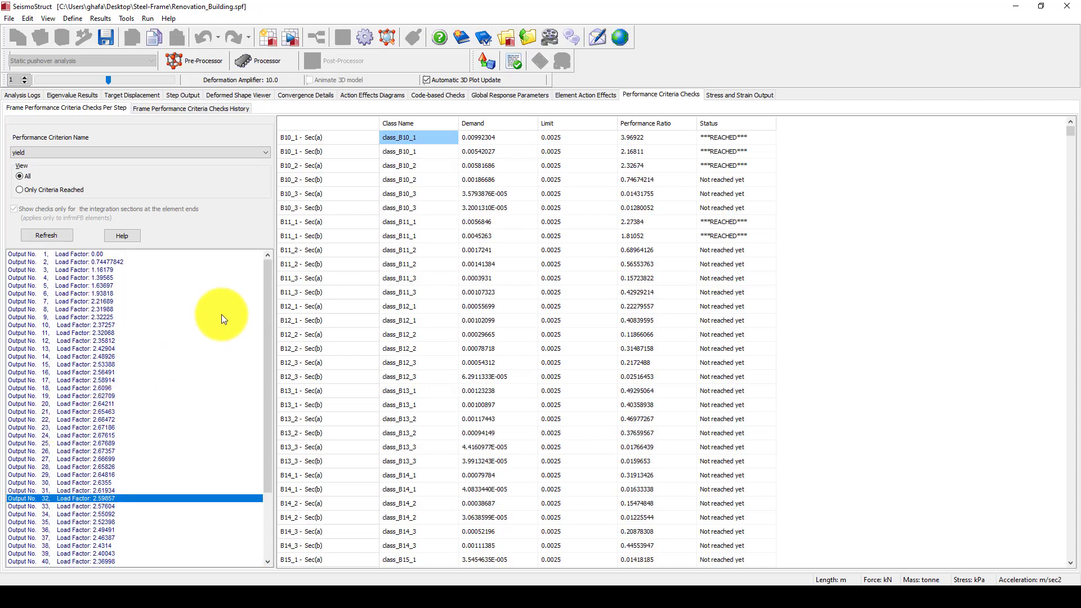
click(50, 372)
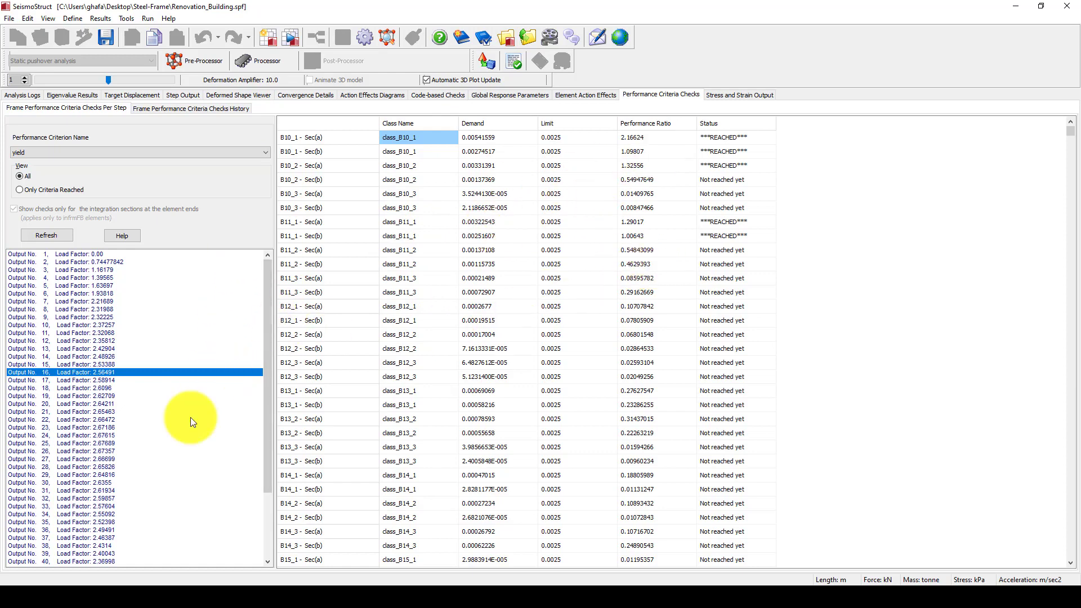
Step: Compare the yield checks at output no. 51 with those at output no. 12 and no. 8
scroll(261, 305, down, 4)
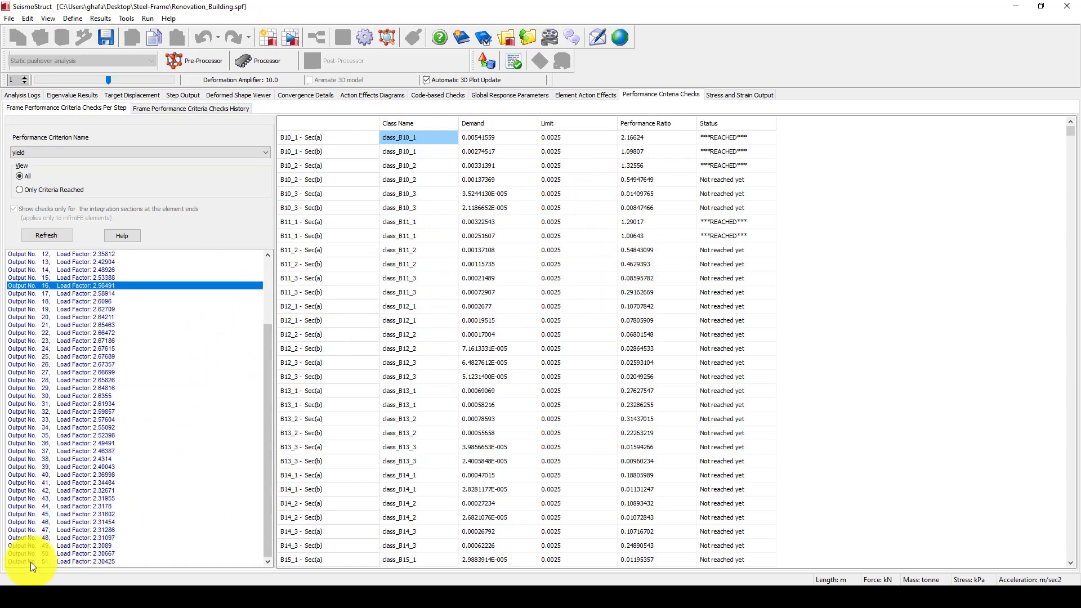
click(82, 560)
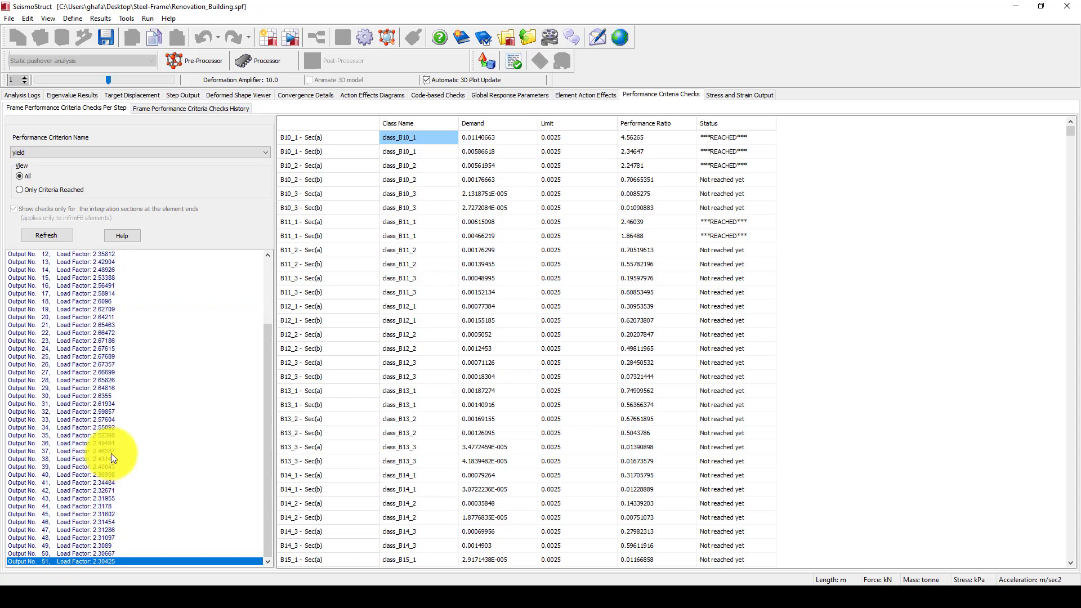
scroll(91, 365, up, 4)
click(75, 341)
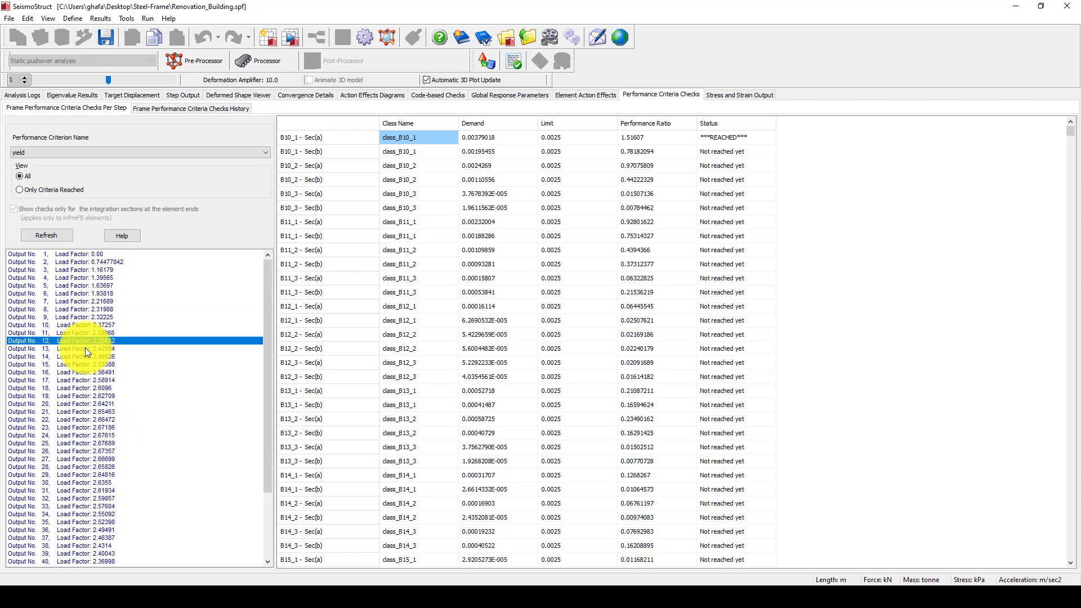
scroll(100, 424, down, 4)
scroll(100, 424, up, 4)
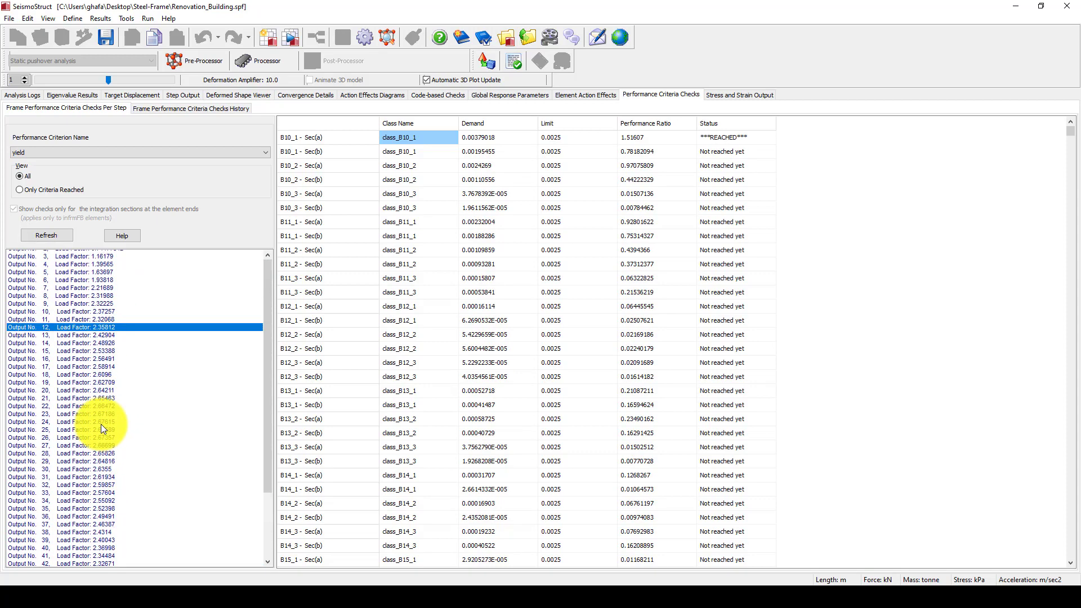
click(69, 309)
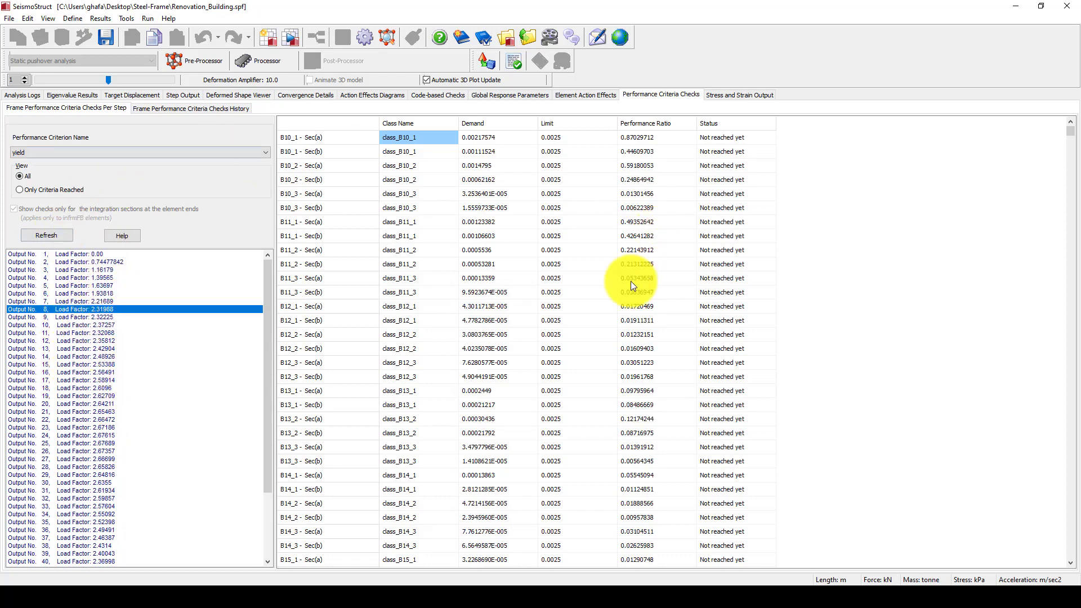
Step: Review the yield status of the elements at output no. 8, no. 20, no. 39 and no. 23
click(89, 150)
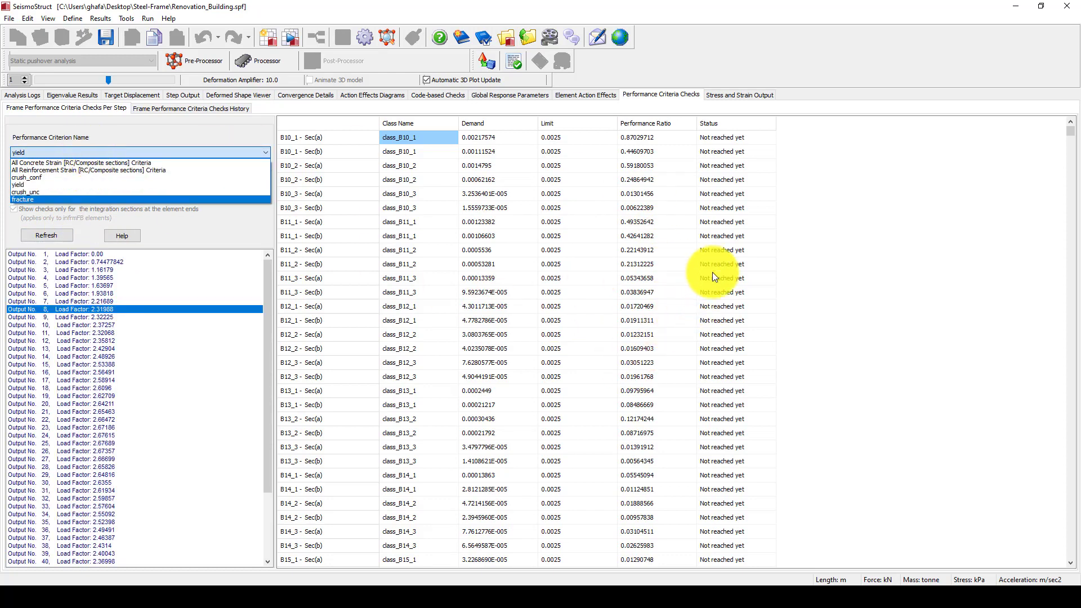
scroll(703, 198, down, 2)
scroll(706, 200, up, 2)
click(707, 374)
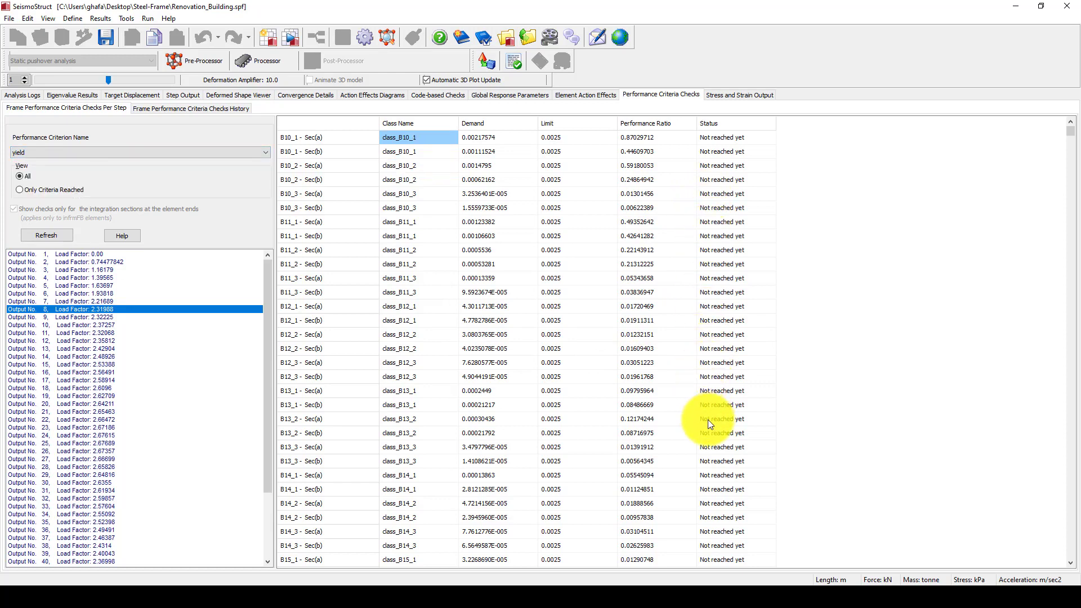
scroll(707, 420, down, 8)
click(66, 404)
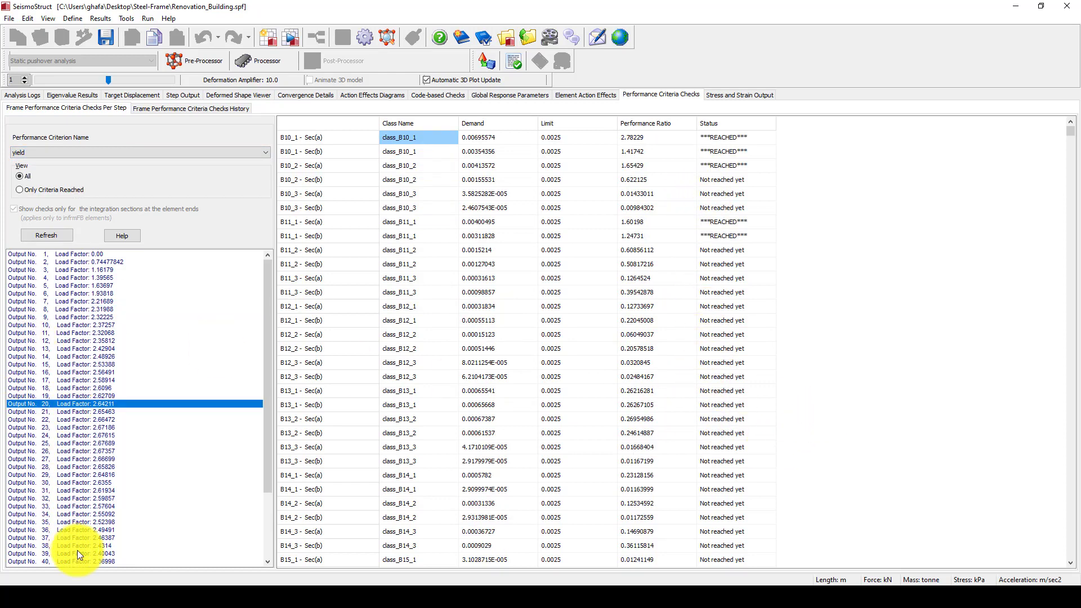
click(79, 553)
click(85, 427)
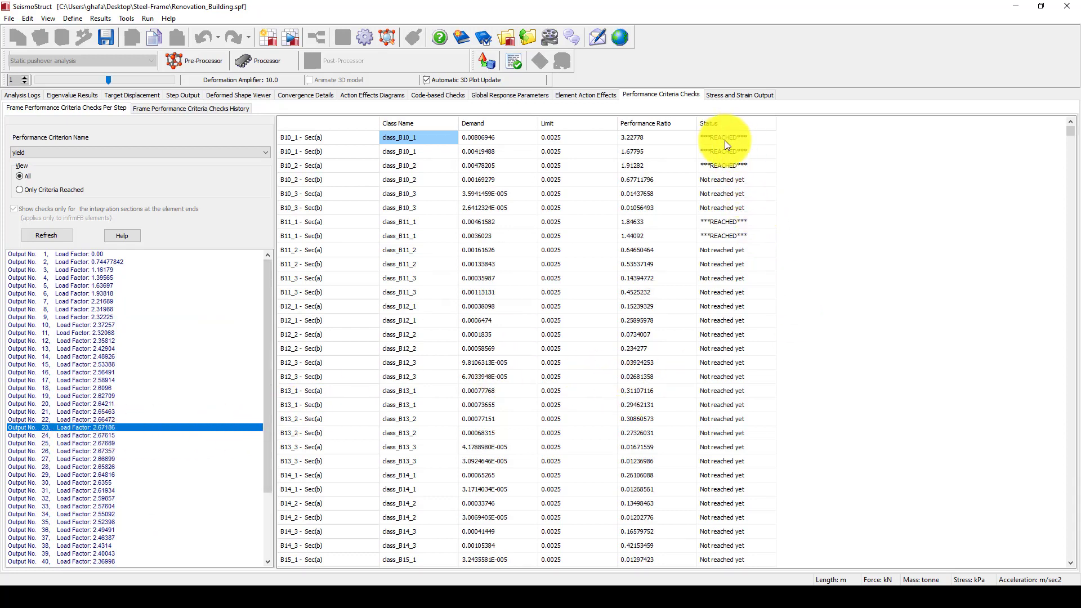
Step: Review the yield checks at output no. 49 down to the JC members near the end of the table
drag(266, 414, 264, 536)
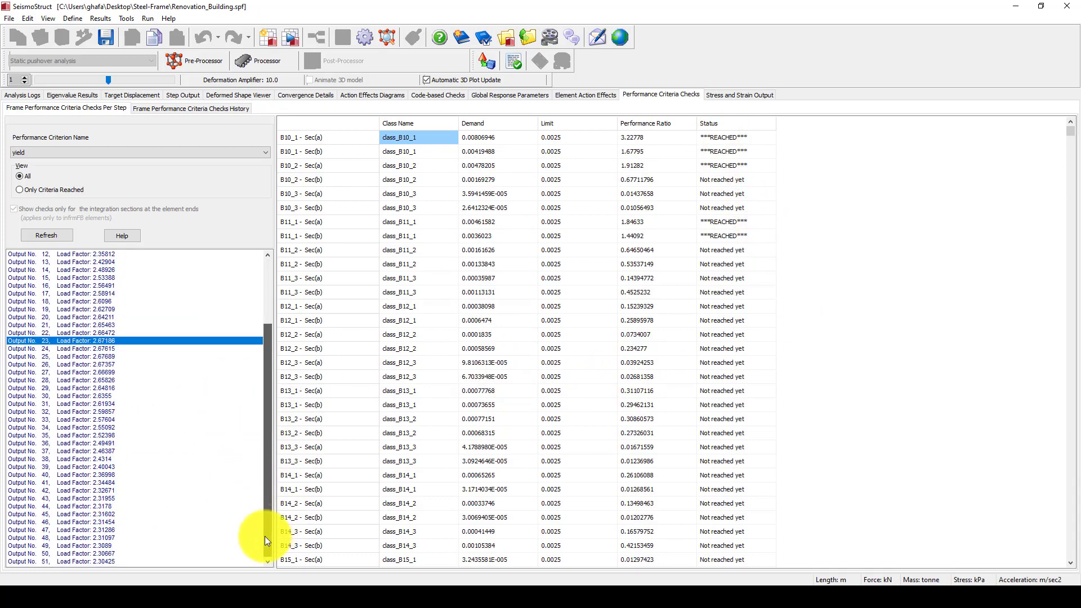
click(91, 545)
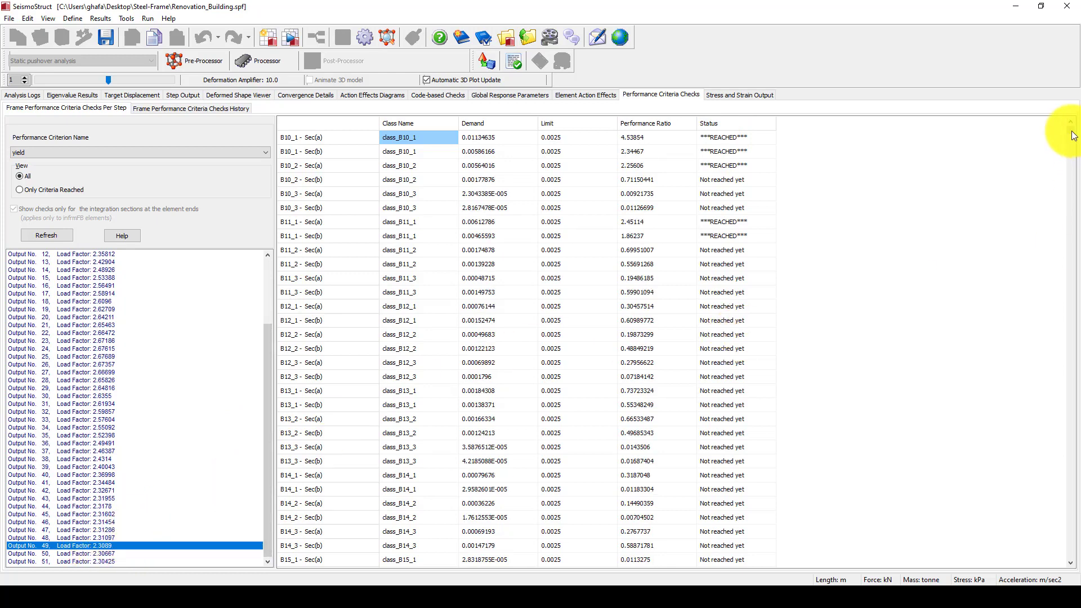
drag(1071, 130, 1071, 530)
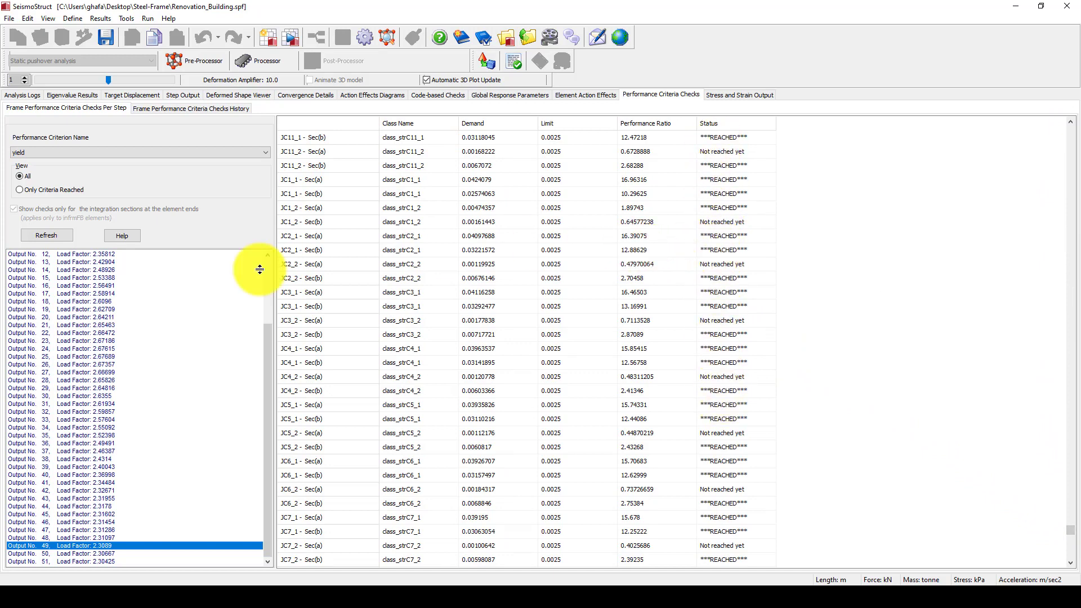
Step: Show the crush_unc criterion checks and examine the B10 members' sections at output no. 49
click(41, 153)
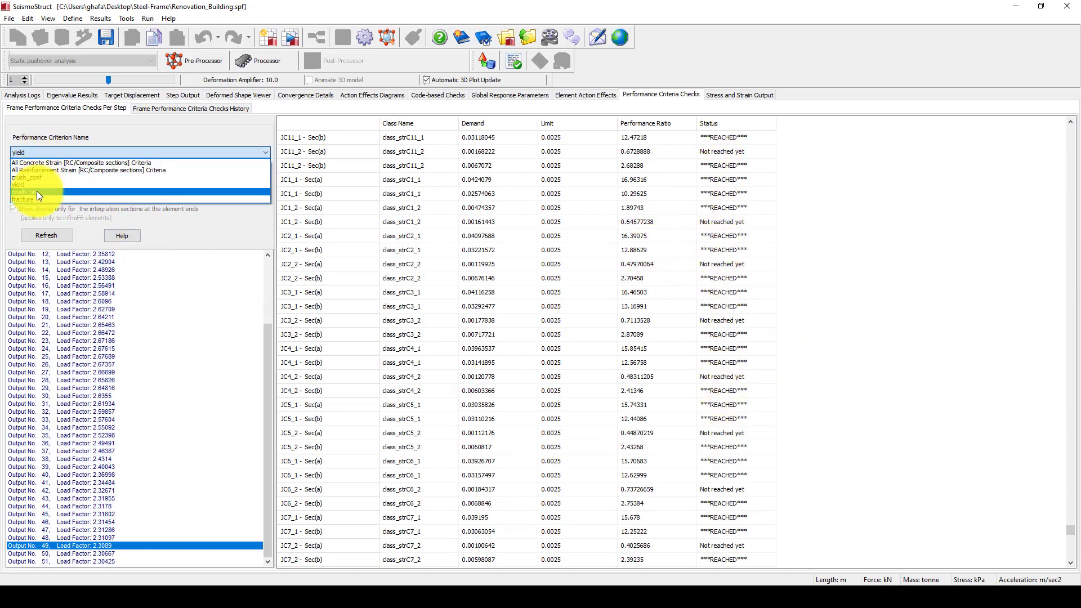
click(58, 192)
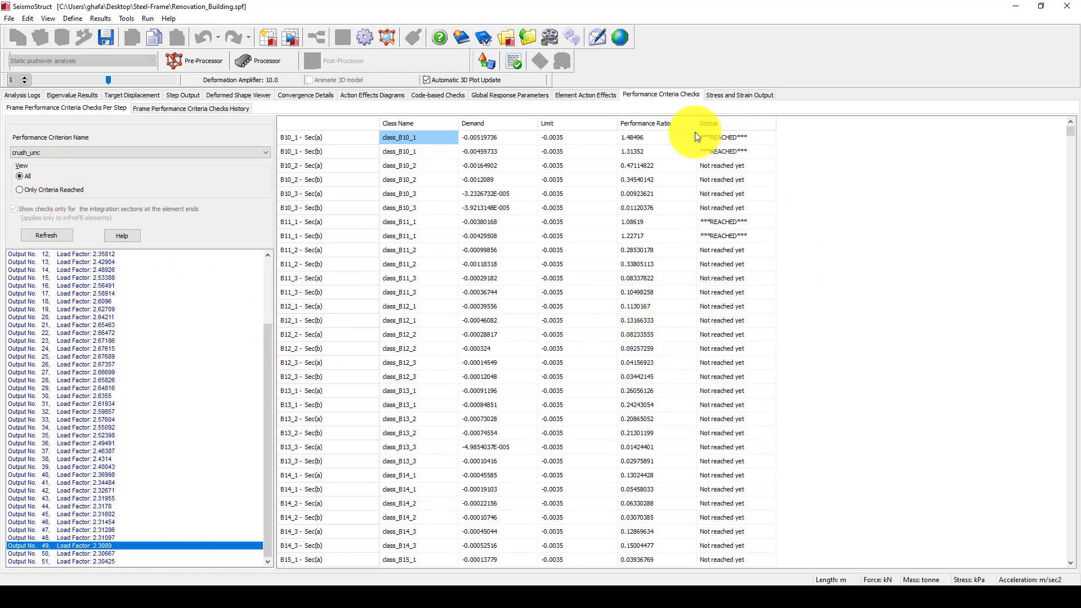
click(400, 150)
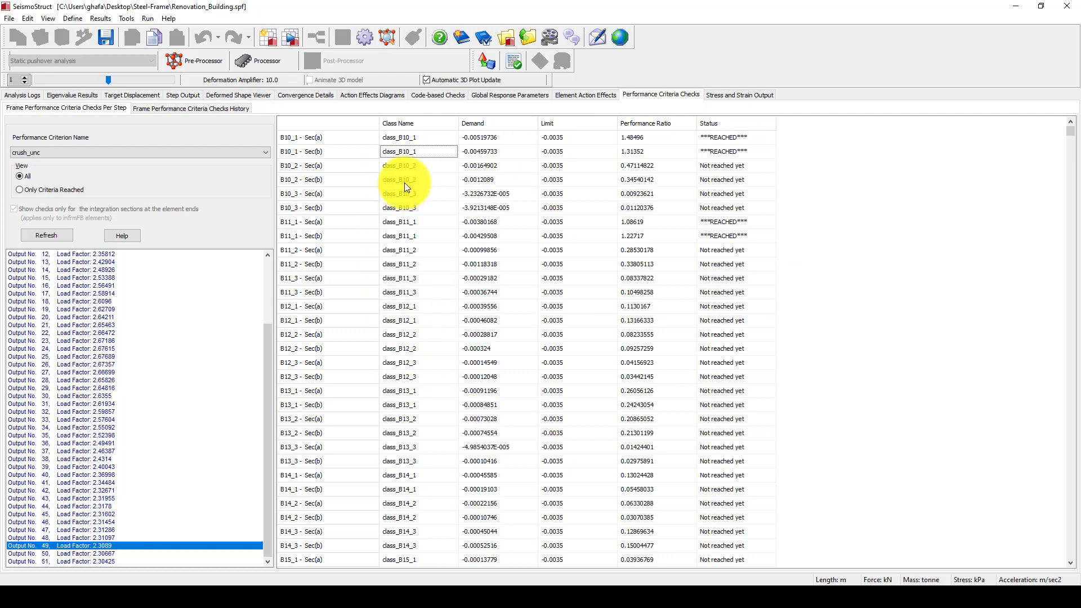
click(413, 137)
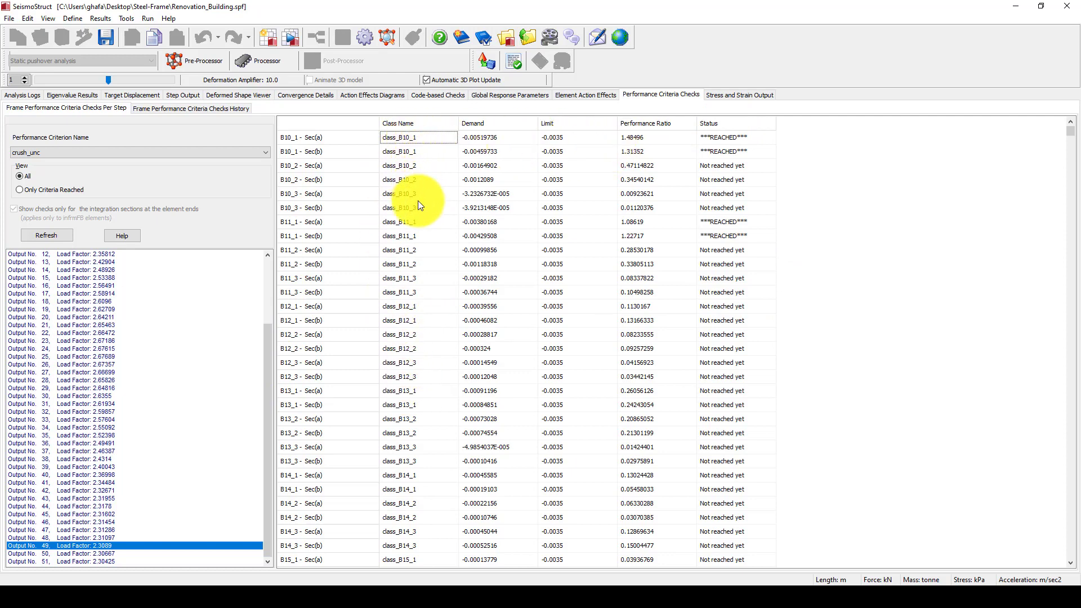
click(727, 137)
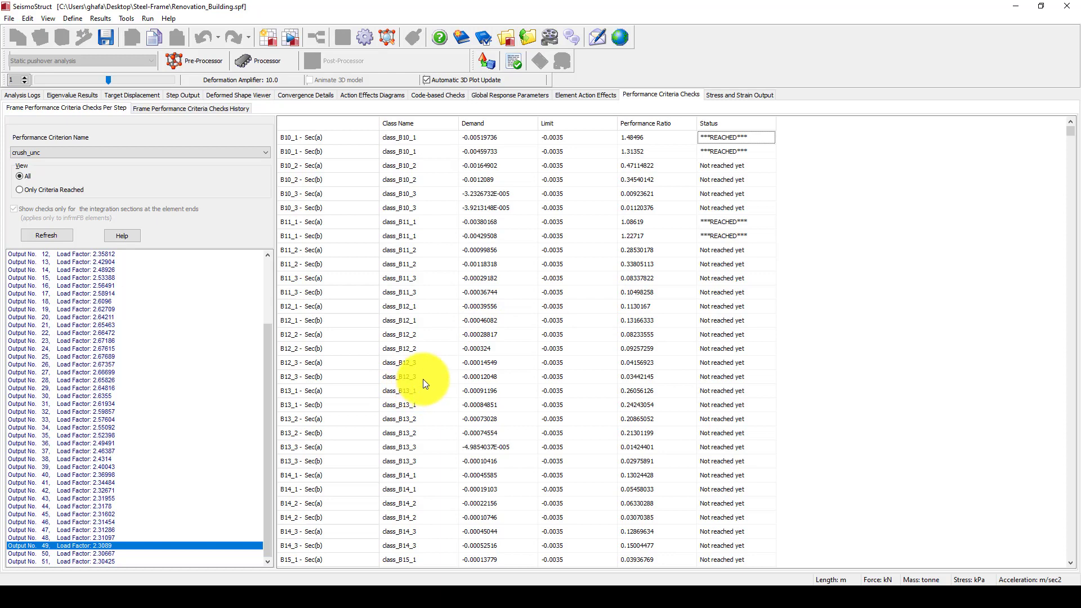
click(713, 194)
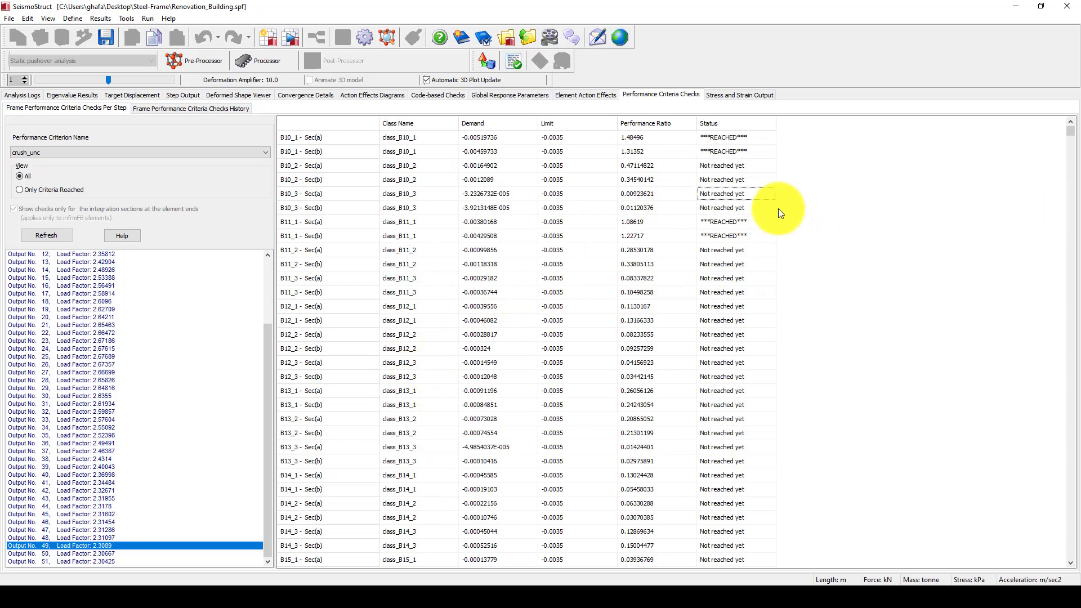
Step: Examine the crush_unc check of member B11_1 at both end sections for output no. 49
click(733, 222)
click(724, 236)
drag(714, 224, 388, 222)
click(381, 222)
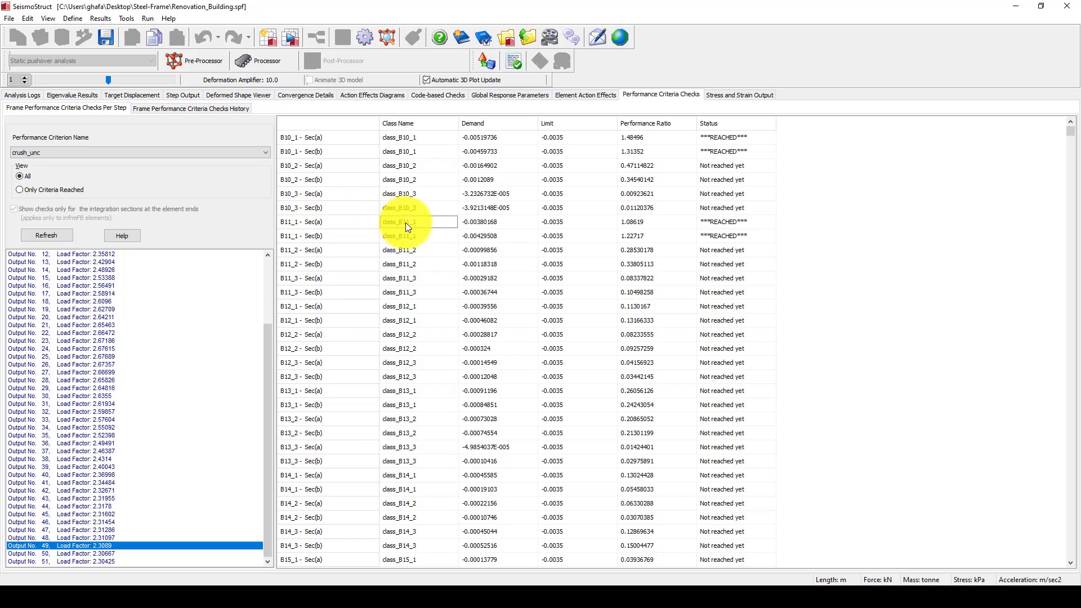
click(728, 224)
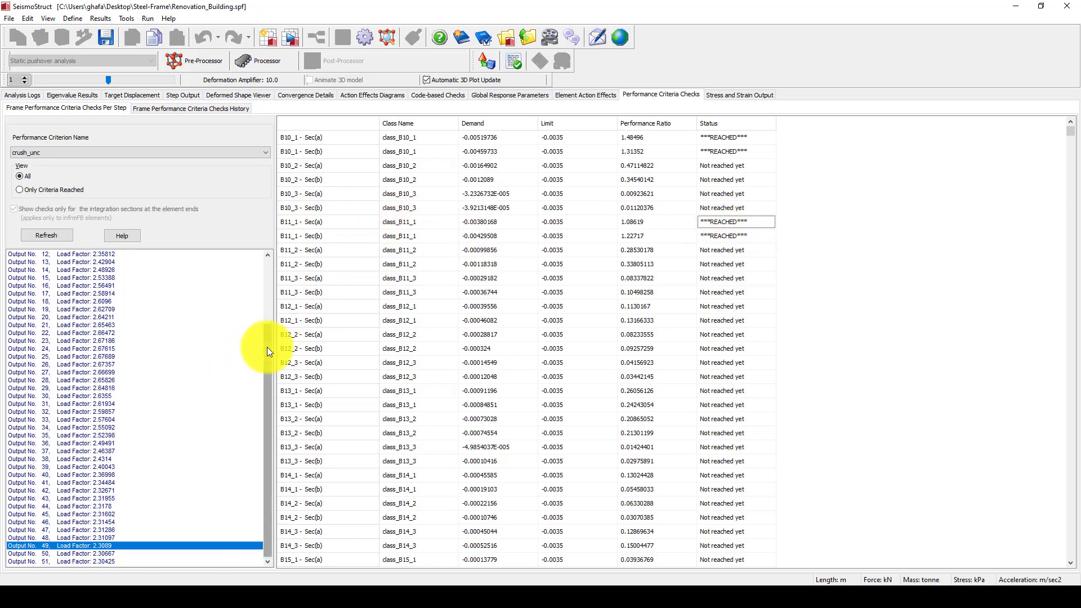
click(90, 548)
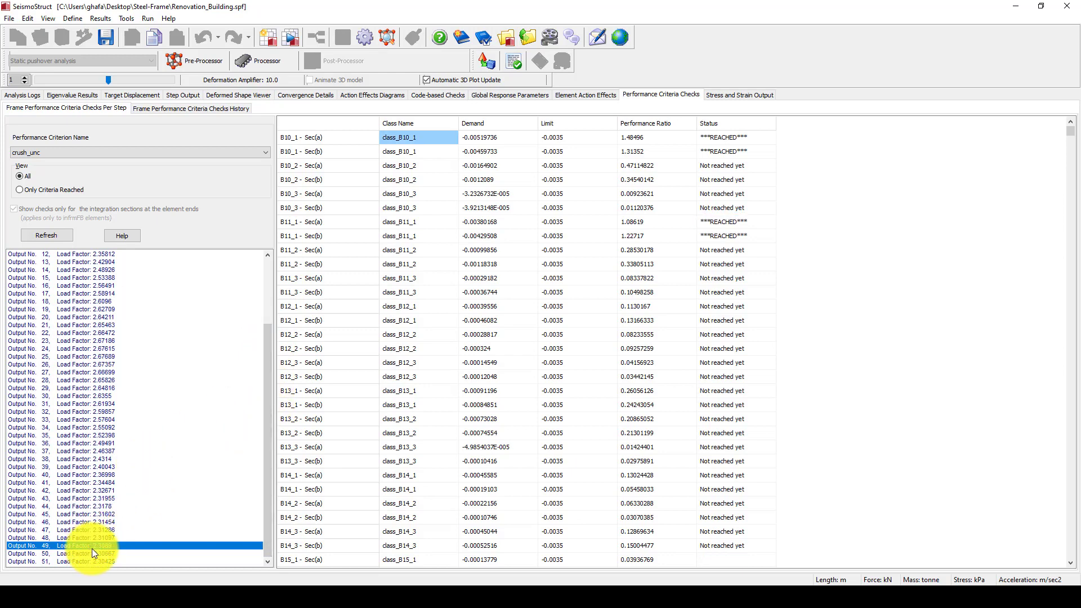
Step: Show the fracture criterion checks and review the whole element table at output no. 51
click(52, 155)
click(26, 198)
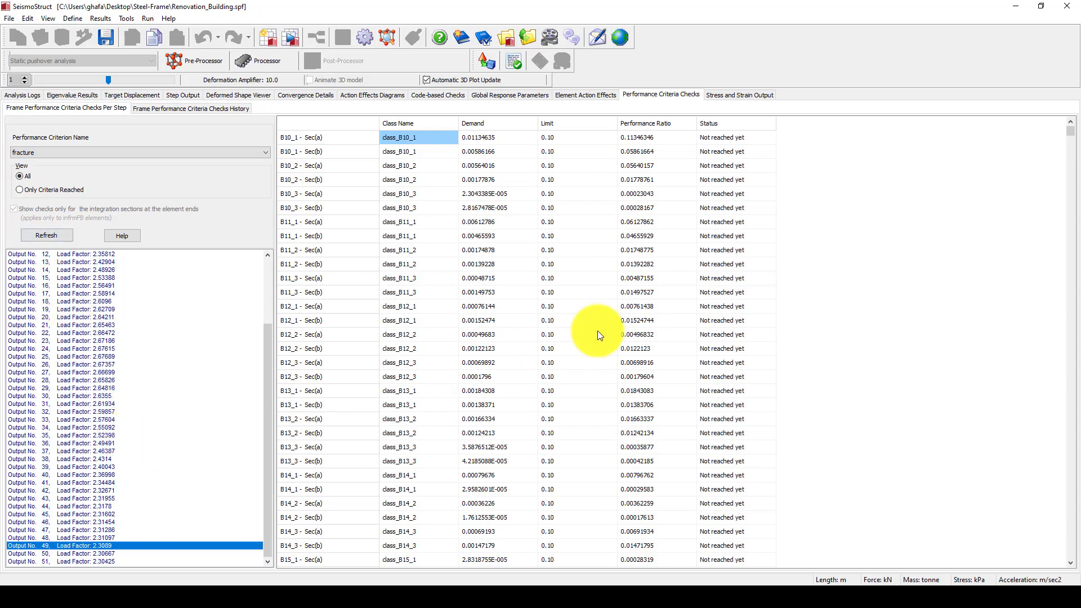
click(104, 562)
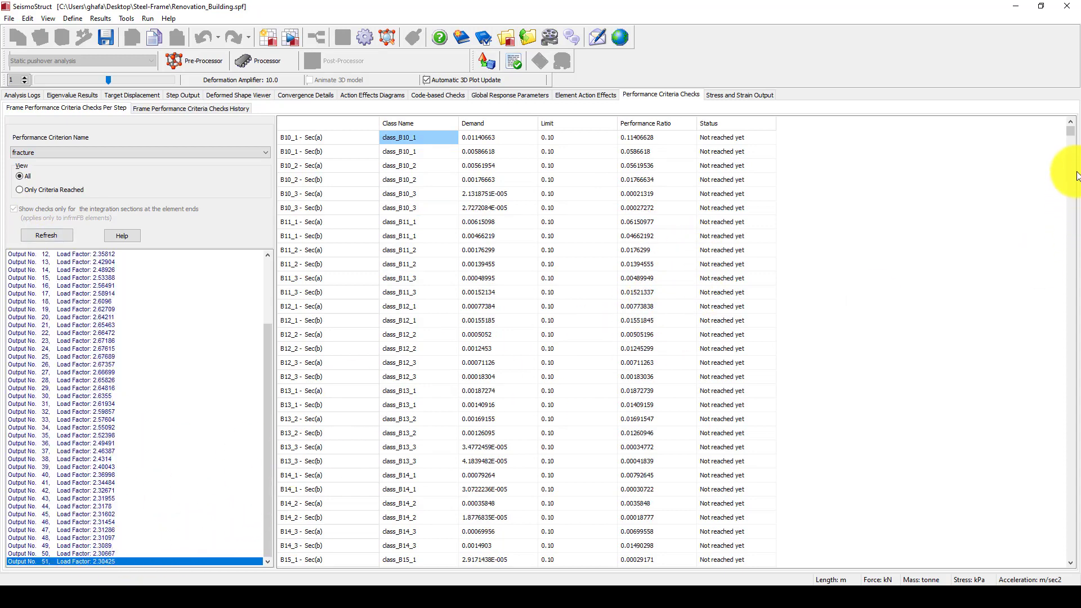
drag(1071, 138, 1069, 489)
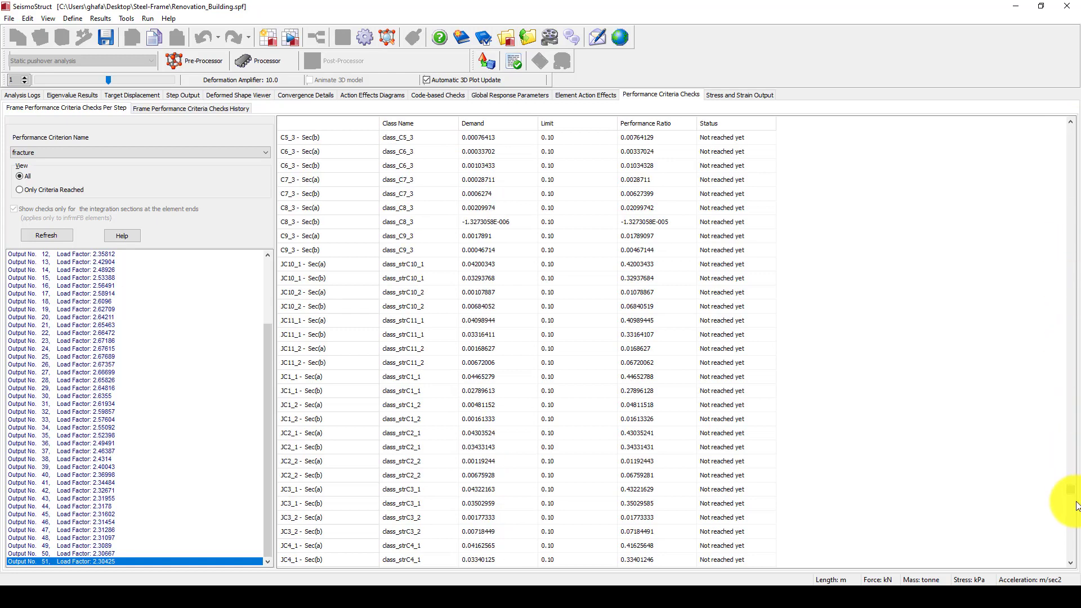
drag(1068, 542, 1070, 565)
scroll(724, 542, down, 3)
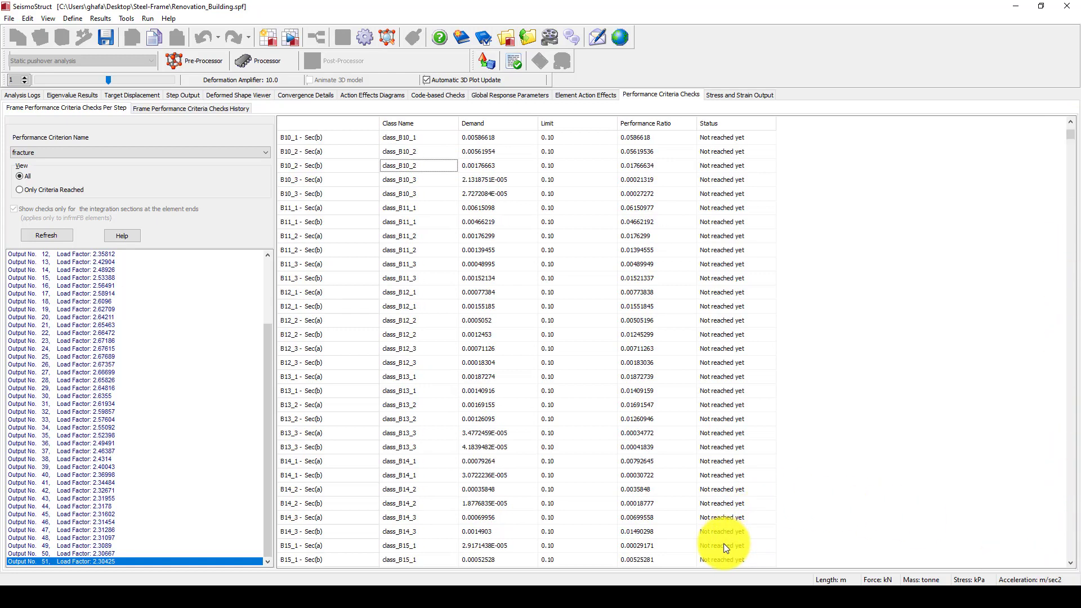
scroll(724, 541, up, 3)
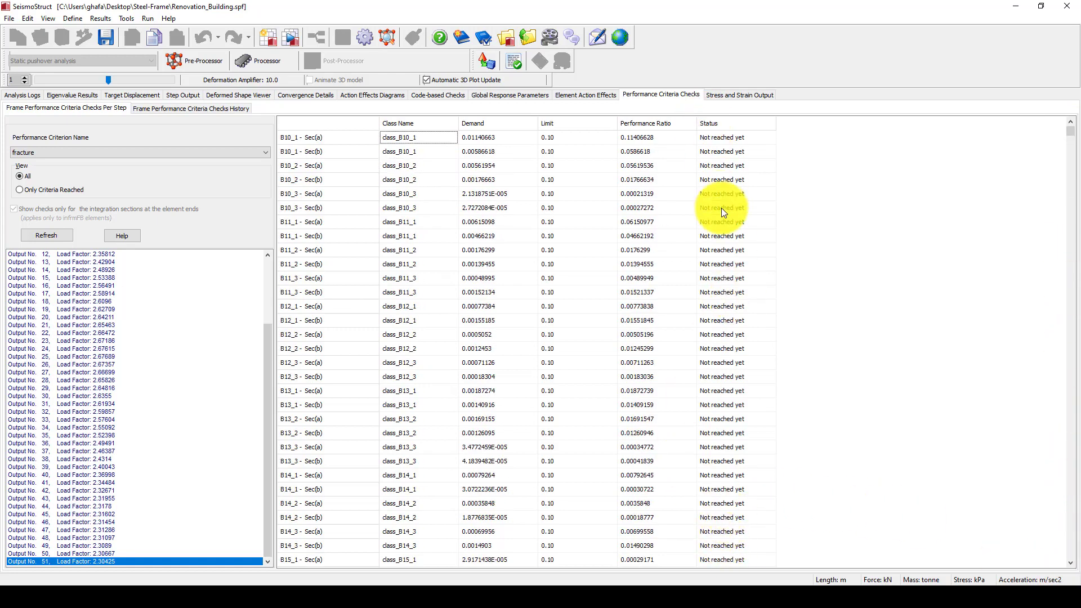
Step: Limit the fracture checks at output no. 50 to only the criteria reached
click(69, 553)
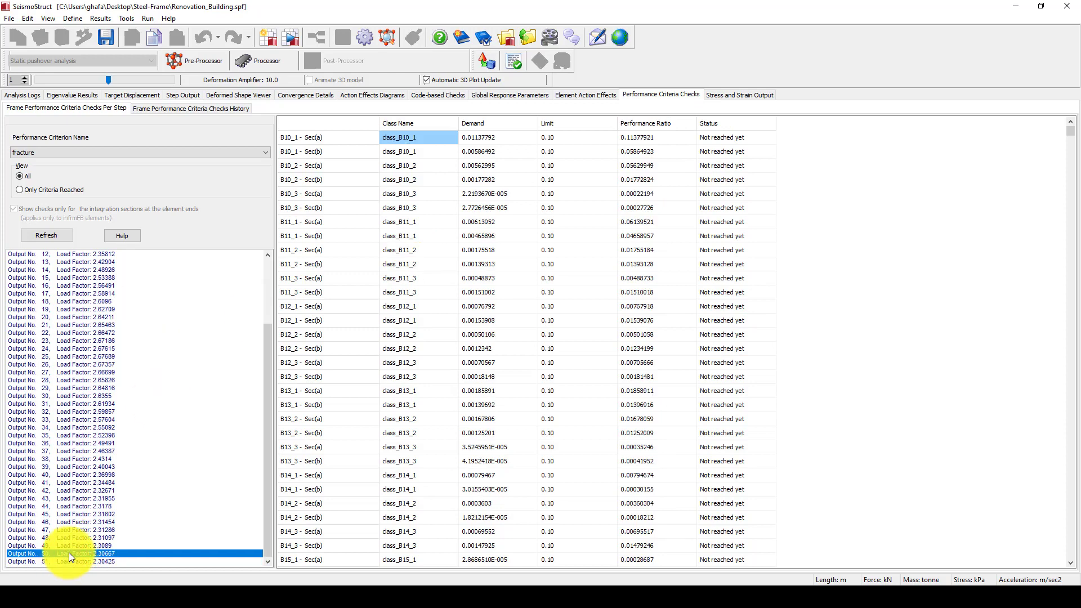
click(84, 152)
click(83, 151)
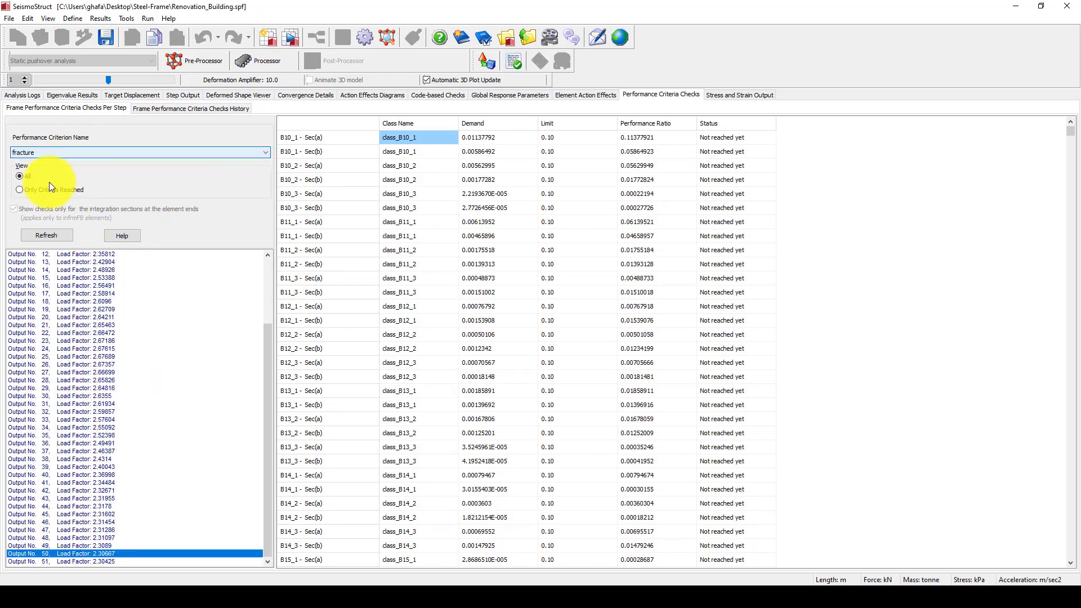
click(45, 190)
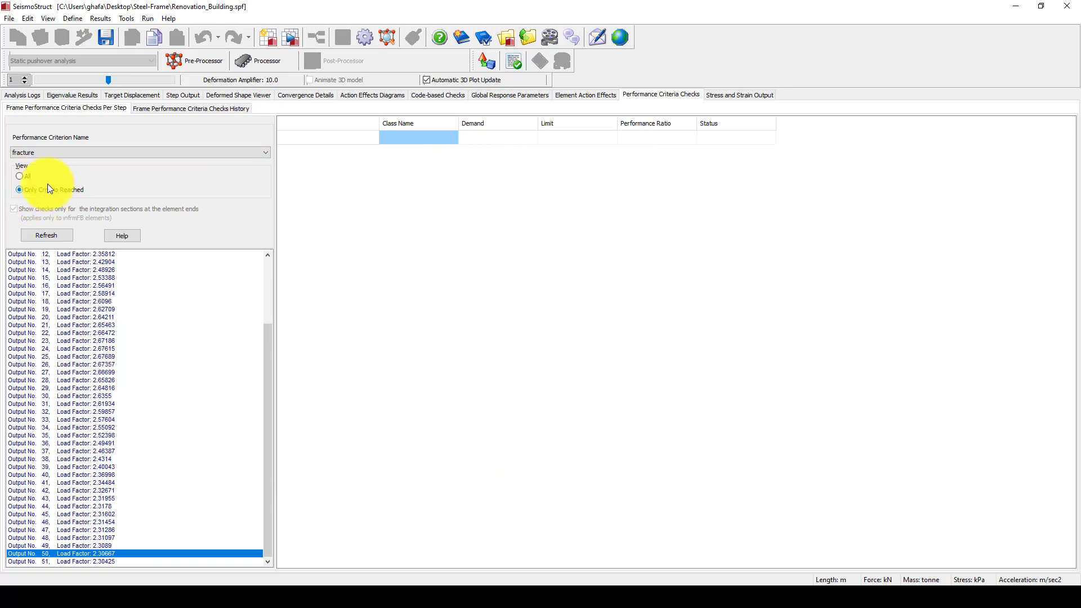
Step: Check the fracture criteria reached at output no. 14 and output no. 39
click(63, 270)
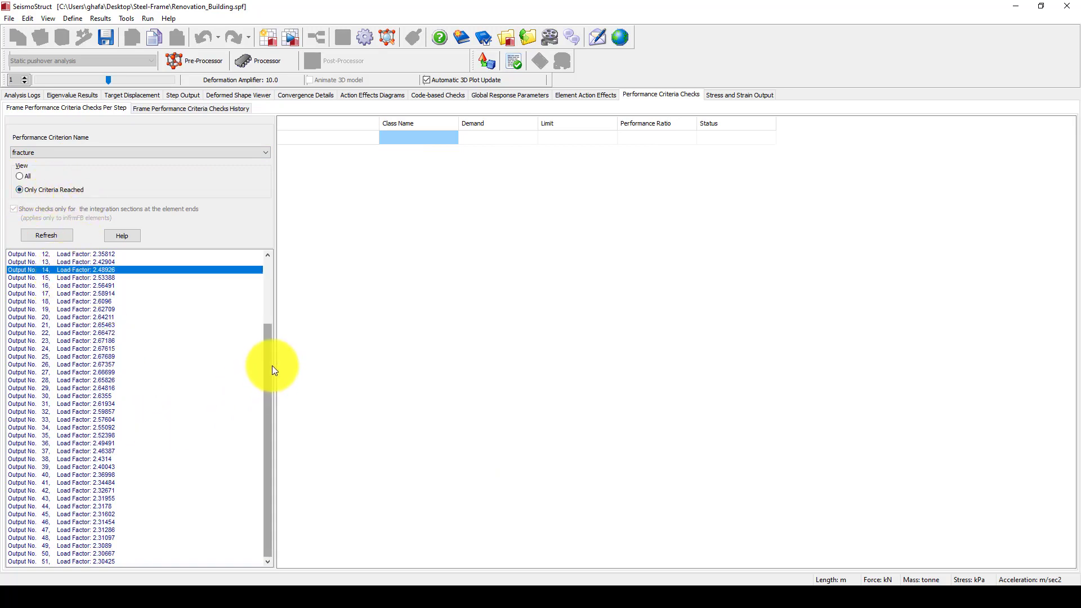
drag(272, 366, 266, 318)
click(74, 554)
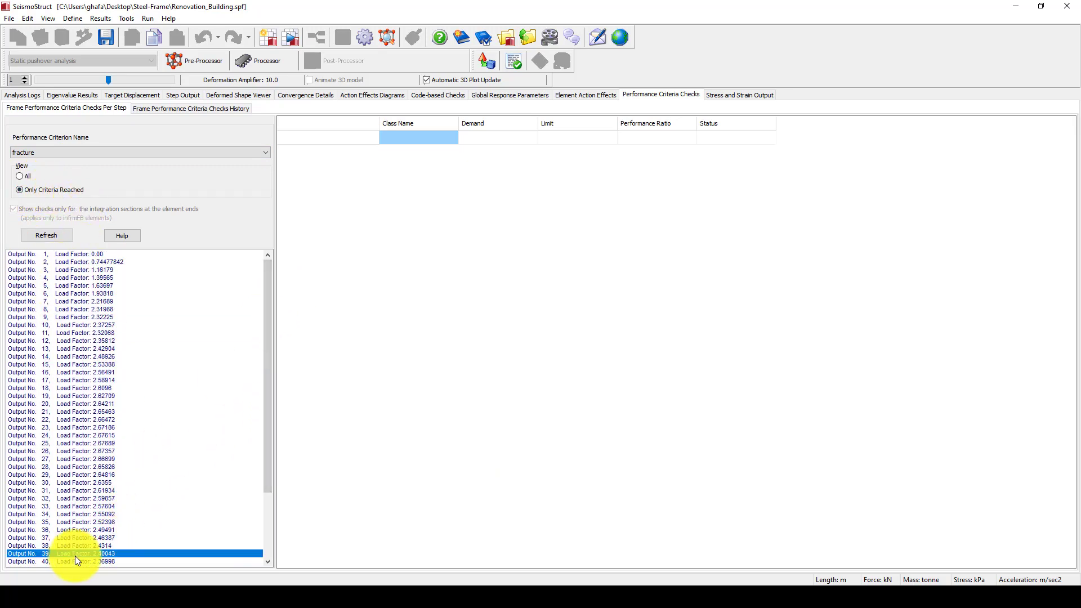
scroll(94, 400, down, 4)
Step: Show the reached crush_unc checks at output no. 39 and examine the listed beam and jacketed column sections
click(109, 153)
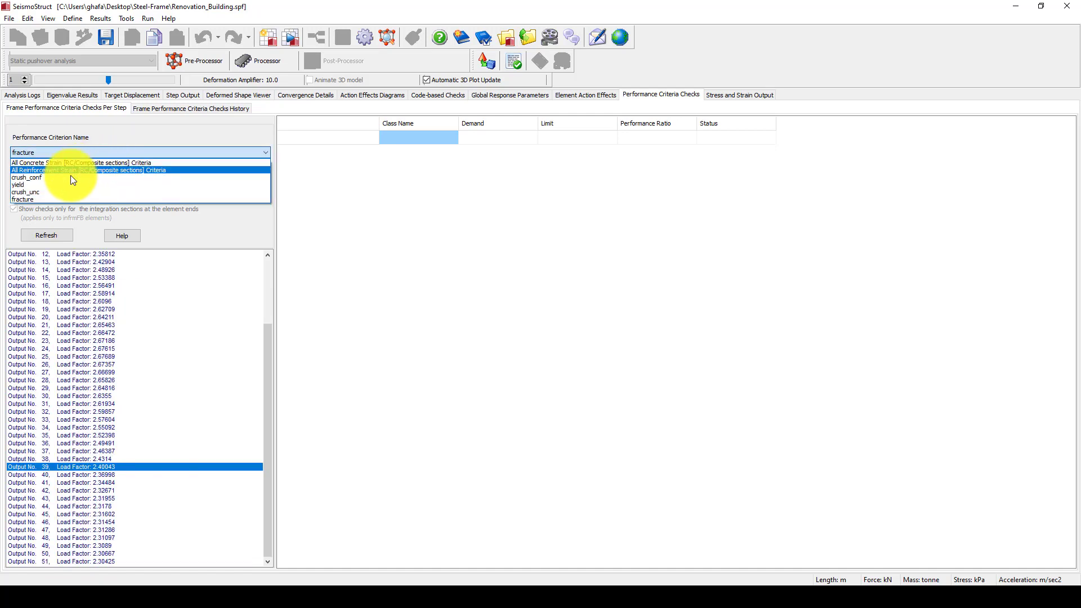
click(46, 191)
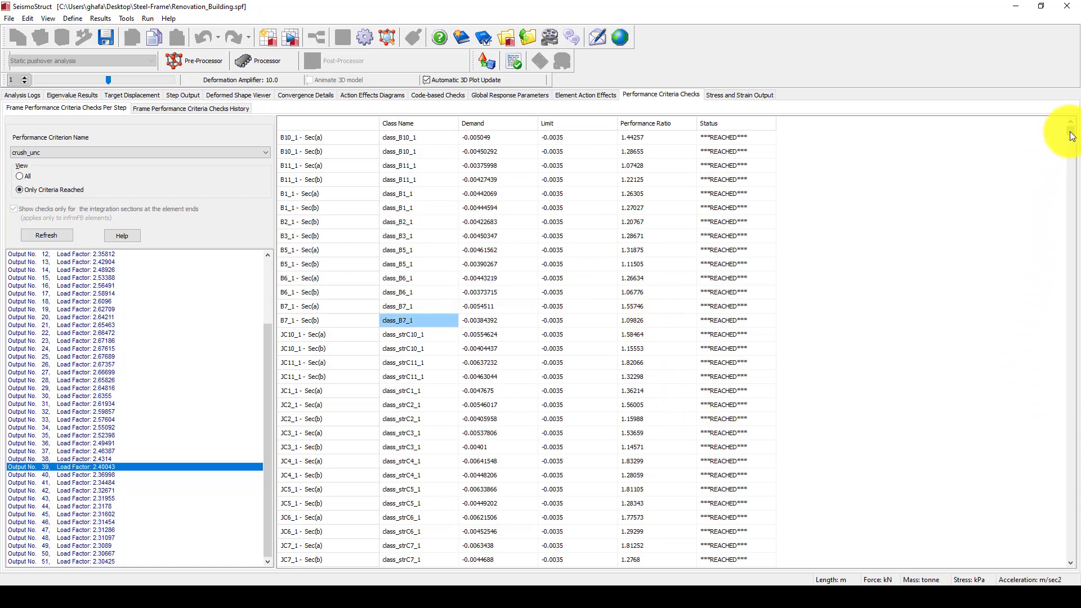
drag(1070, 133, 1066, 500)
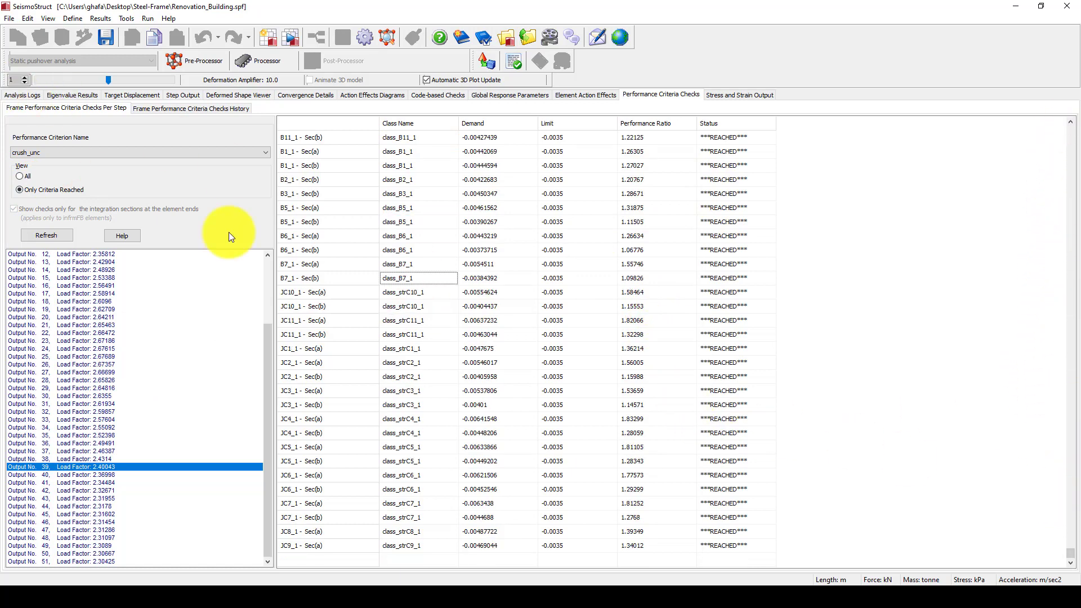
scroll(709, 485, up, 2)
scroll(969, 531, down, 3)
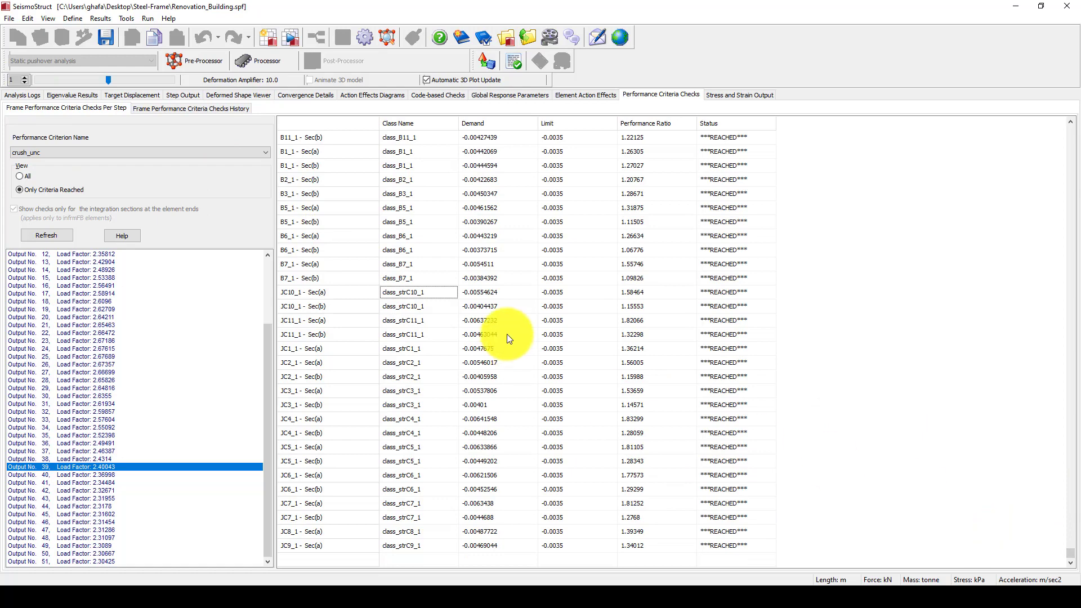
scroll(506, 334, up, 5)
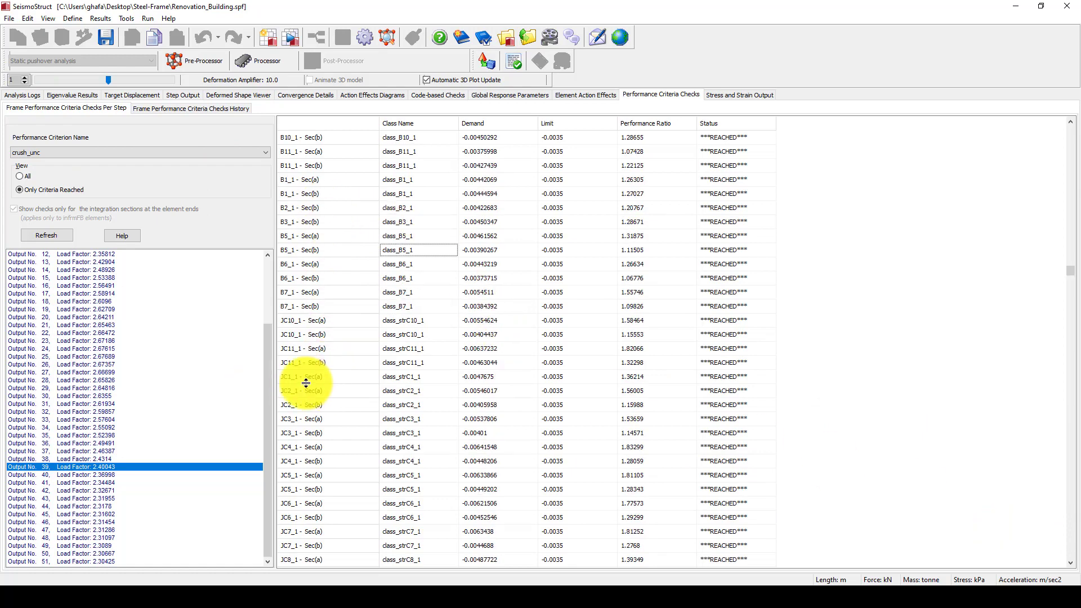
click(404, 378)
click(405, 275)
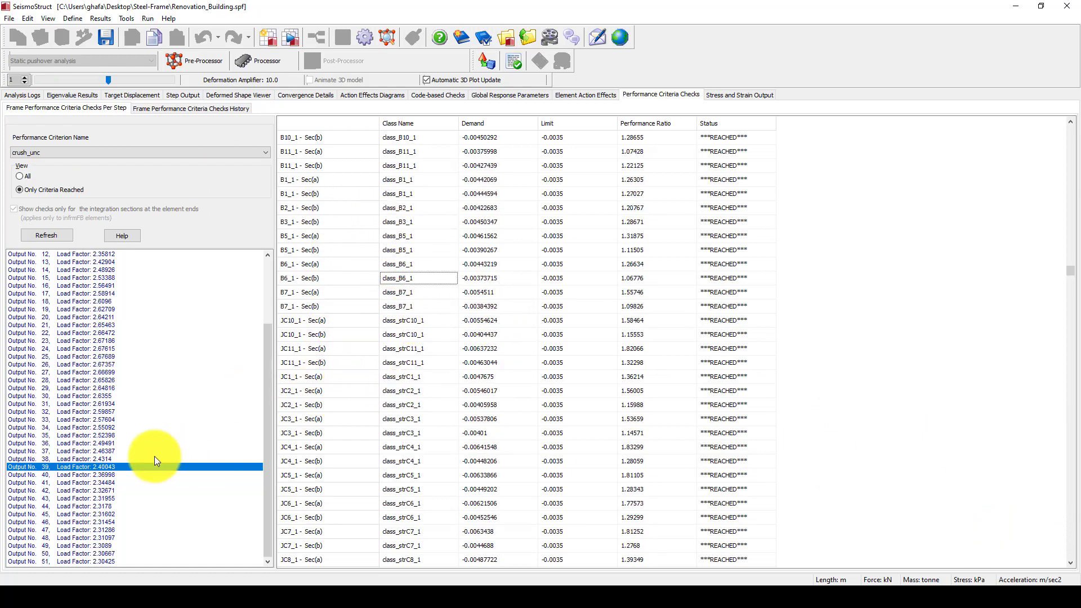
Step: Compare the reached crush_unc checks at outputs no. 51 and 50 with the crush_conf checks at outputs no. 51, 33 and 50
click(90, 560)
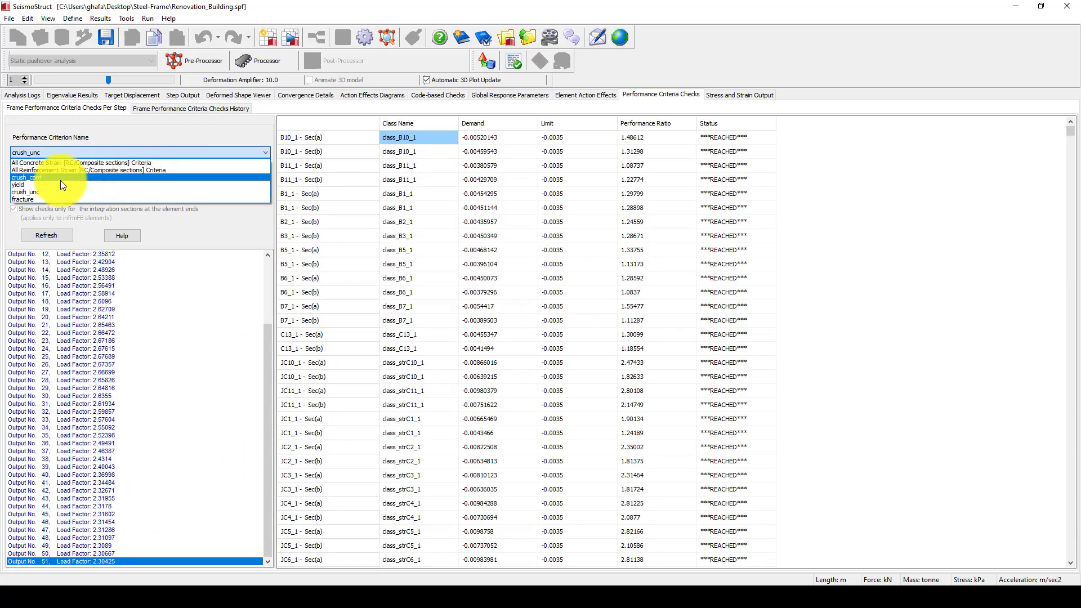
click(60, 179)
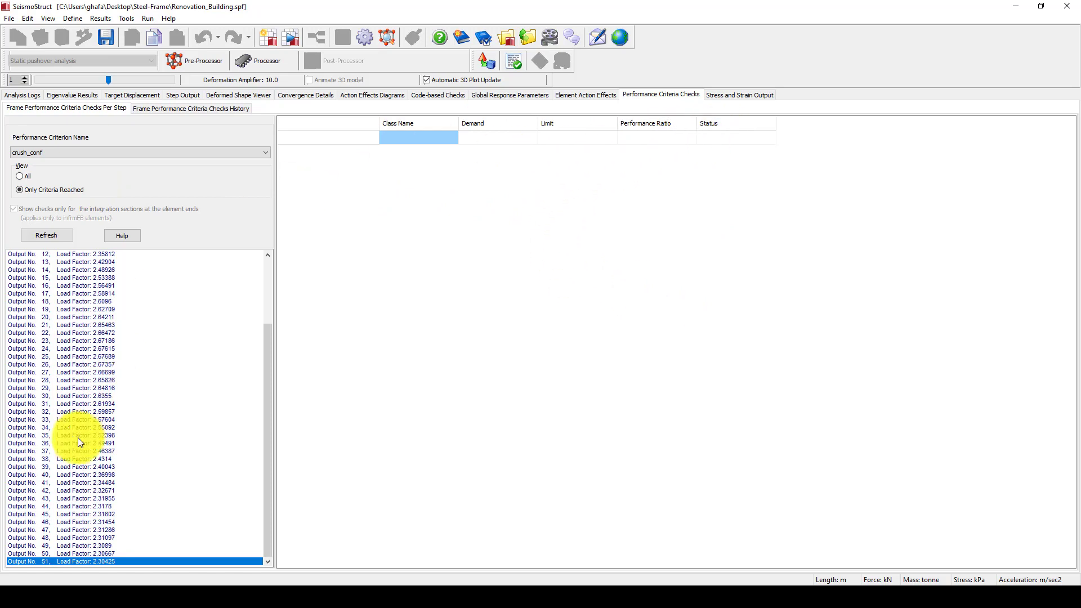
click(47, 420)
click(84, 553)
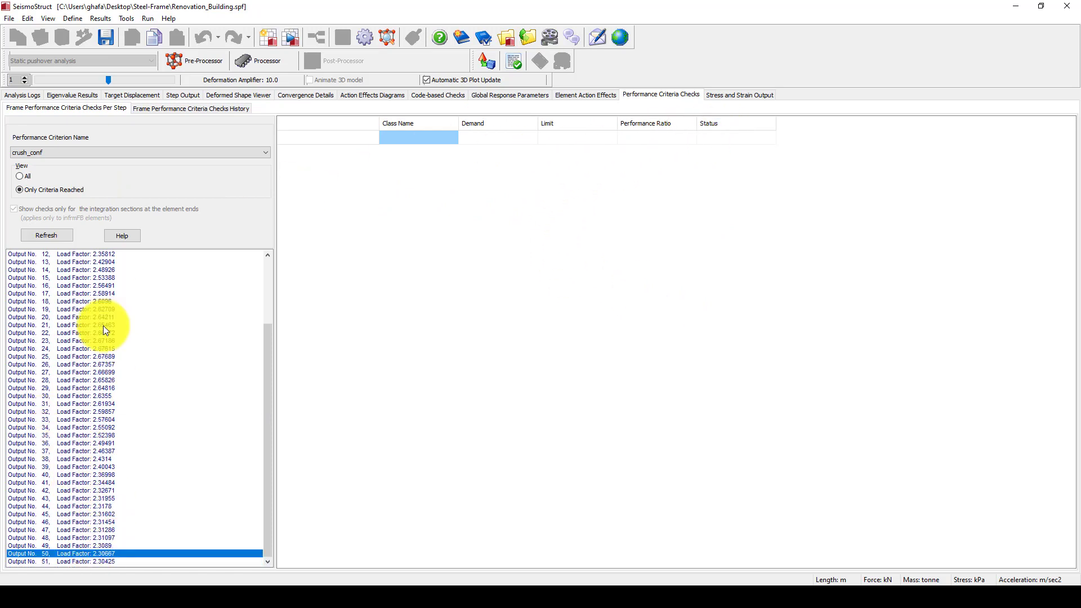
click(85, 154)
click(44, 190)
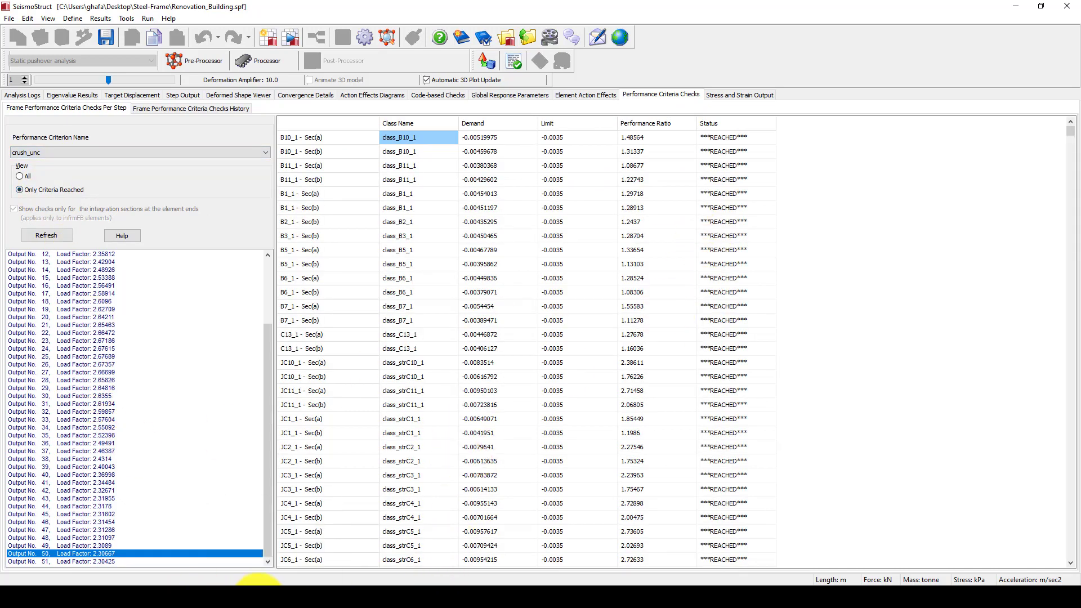
Step: Switch to Excel to examine the pushover chart and the construction photo below it, and return to SeismoStruct
click(266, 556)
scroll(467, 414, down, 3)
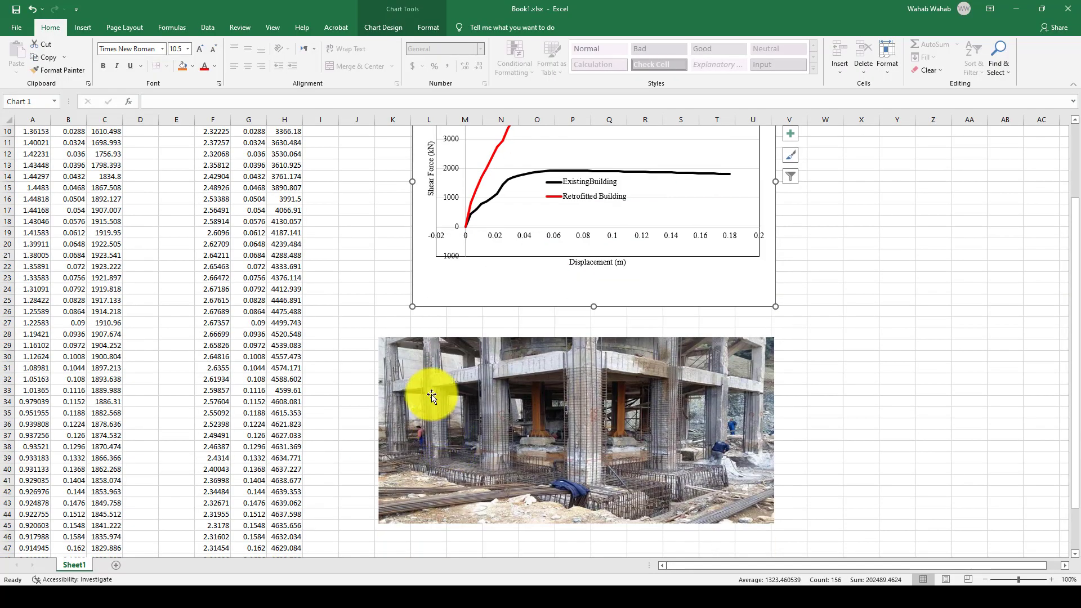
scroll(676, 422, up, 2)
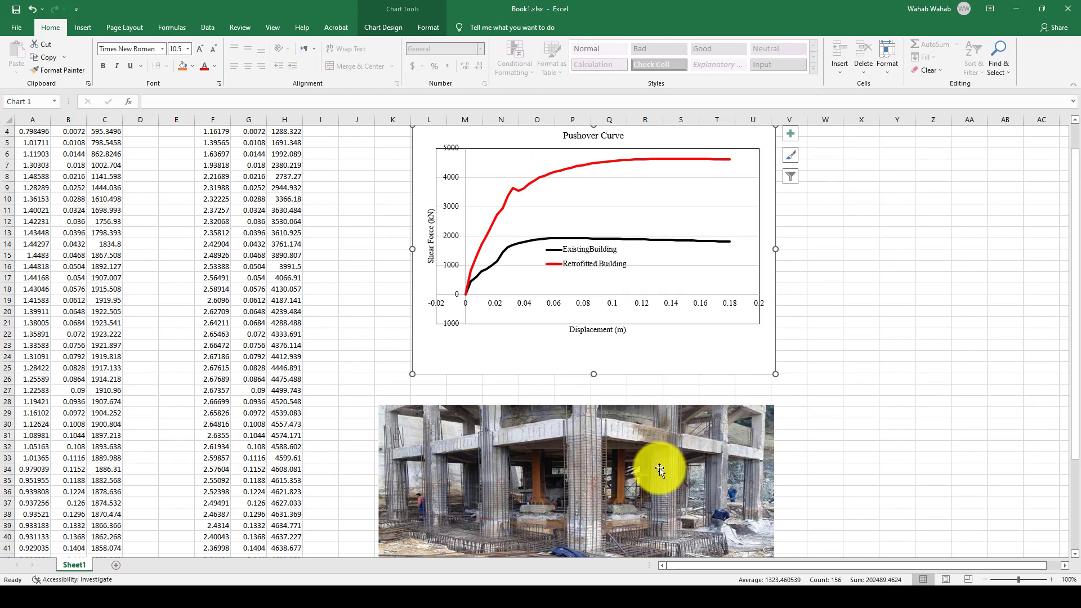
scroll(487, 454, down, 1)
scroll(487, 455, down, 1)
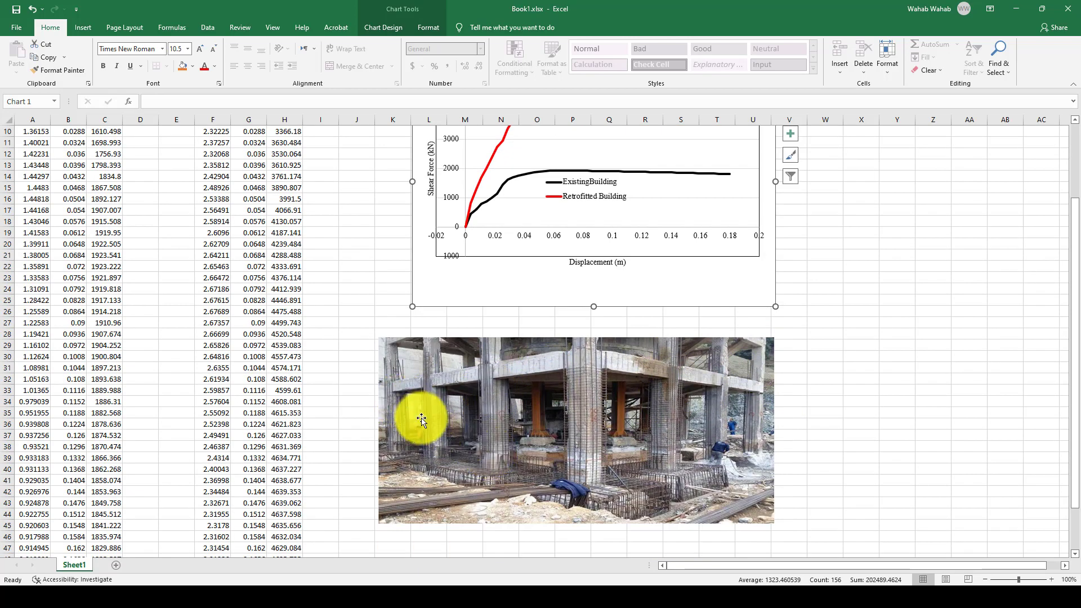
click(467, 580)
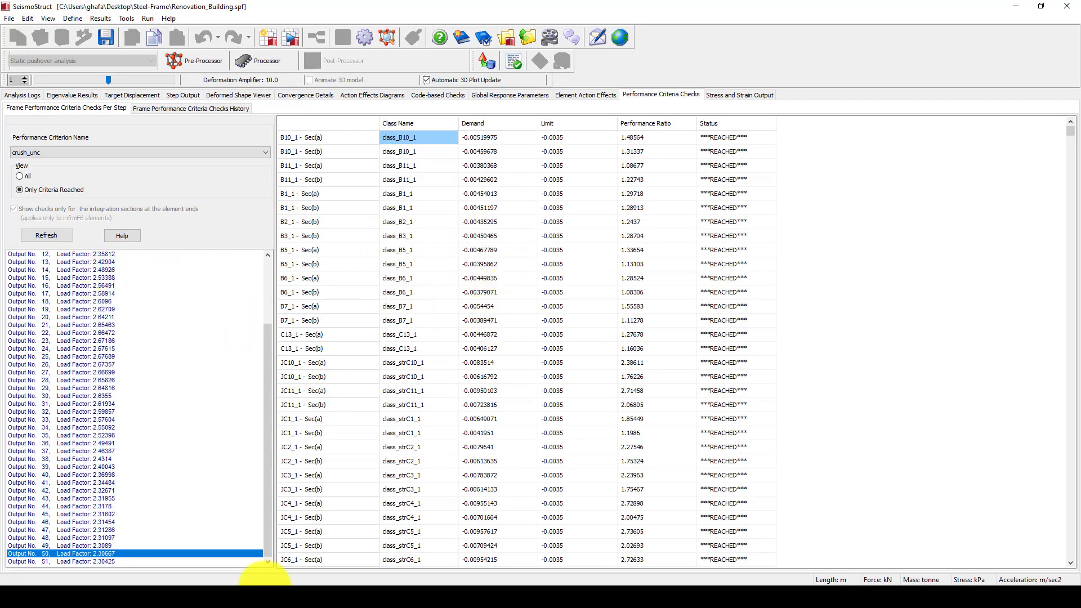
Step: Switch to Excel and move the Pushover Curve chart up over the retrofitting title near the first rows
click(270, 584)
scroll(461, 236, up, 3)
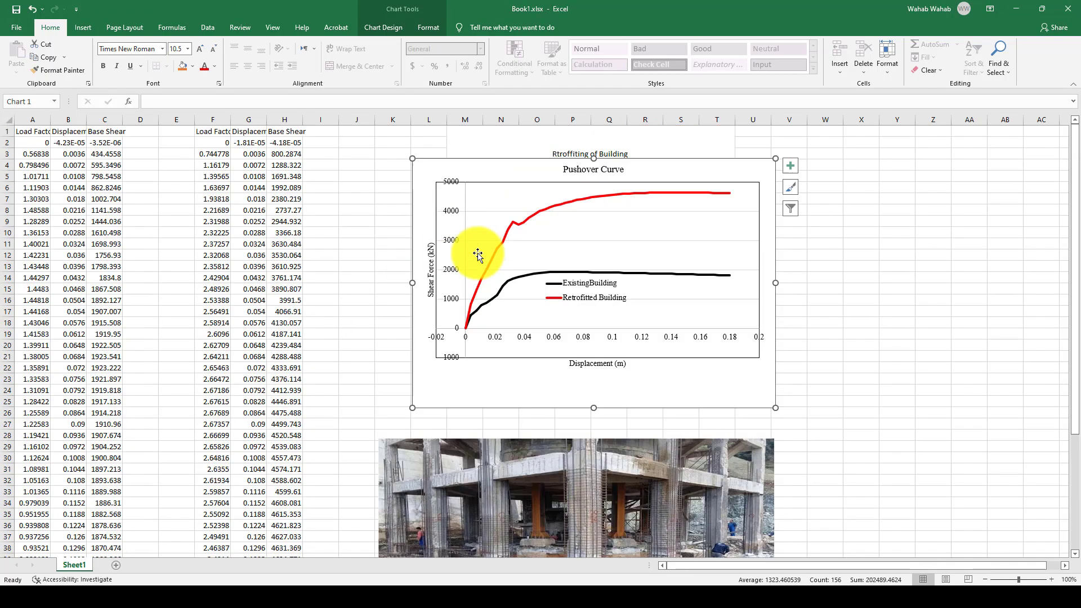
drag(514, 173, 514, 150)
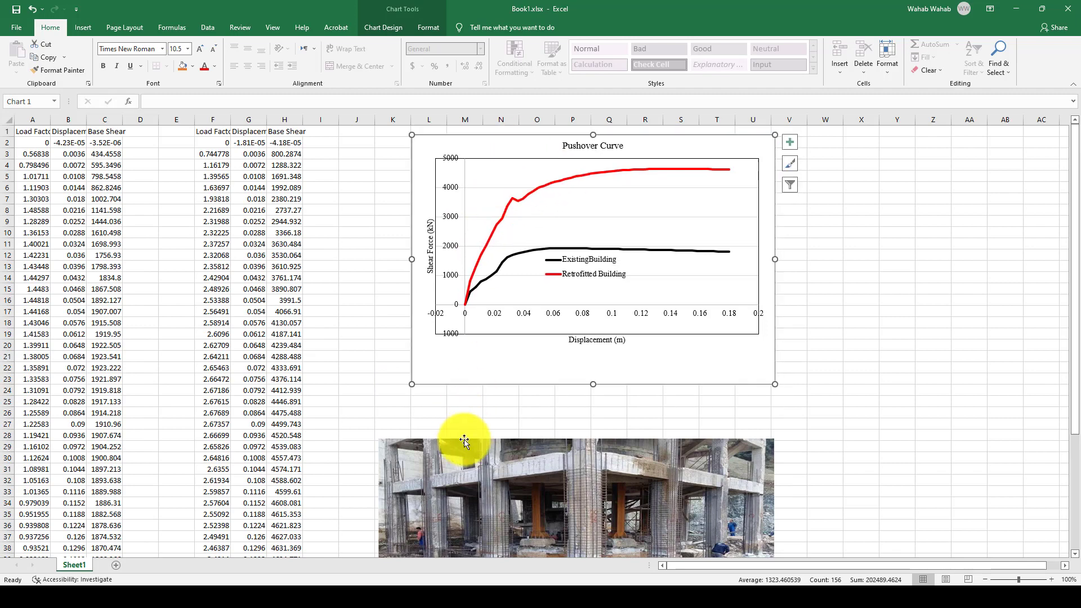
Step: Move the construction photo up over the lower half of the Pushover Curve chart, starting around row 12, and return to SeismoStruct
drag(457, 446, 513, 366)
click(676, 168)
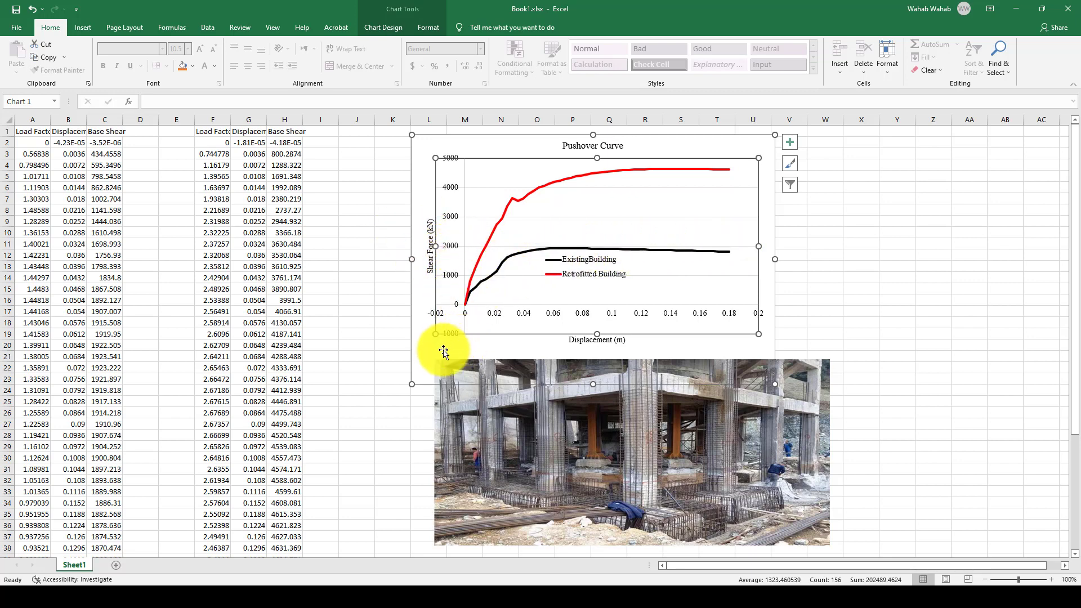
drag(806, 384, 786, 281)
click(886, 232)
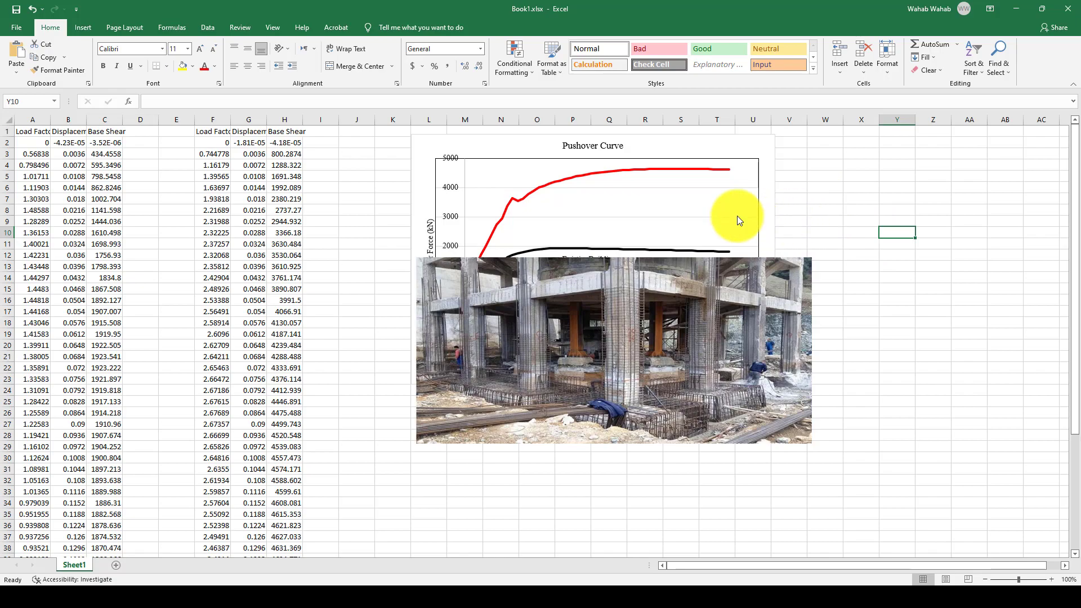
click(477, 588)
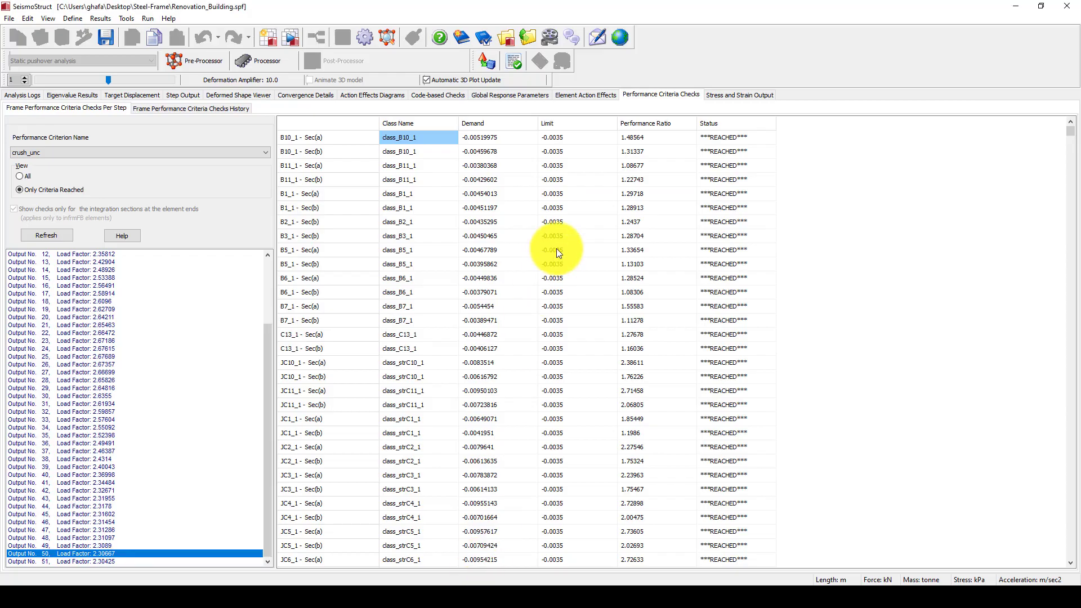